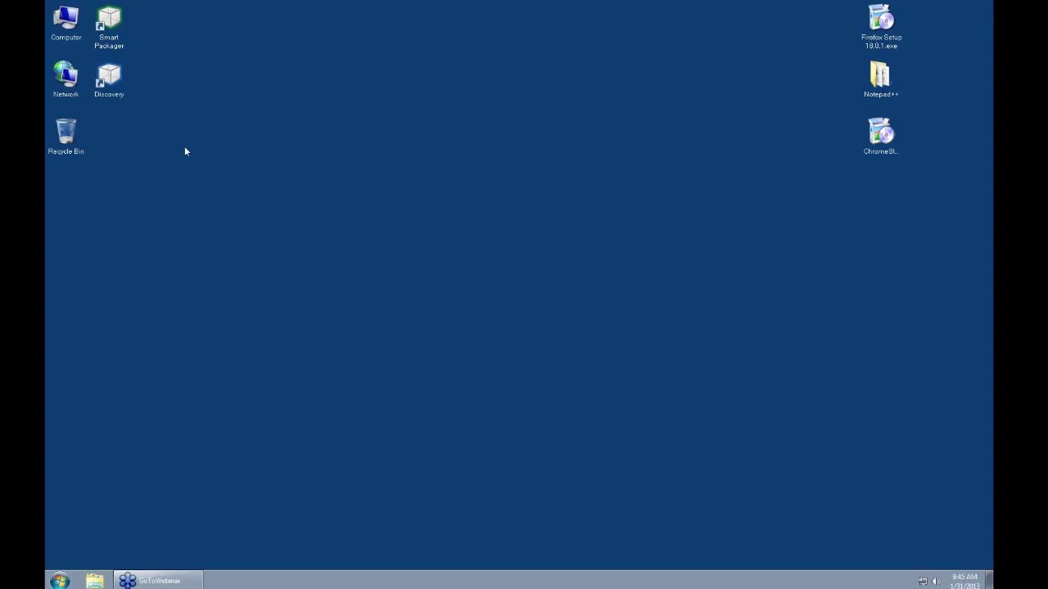
- Launch Scalable Discovery and define a new package named Firefox with the default output folder
{"action": "double_click", "coordinate": [114, 87]}
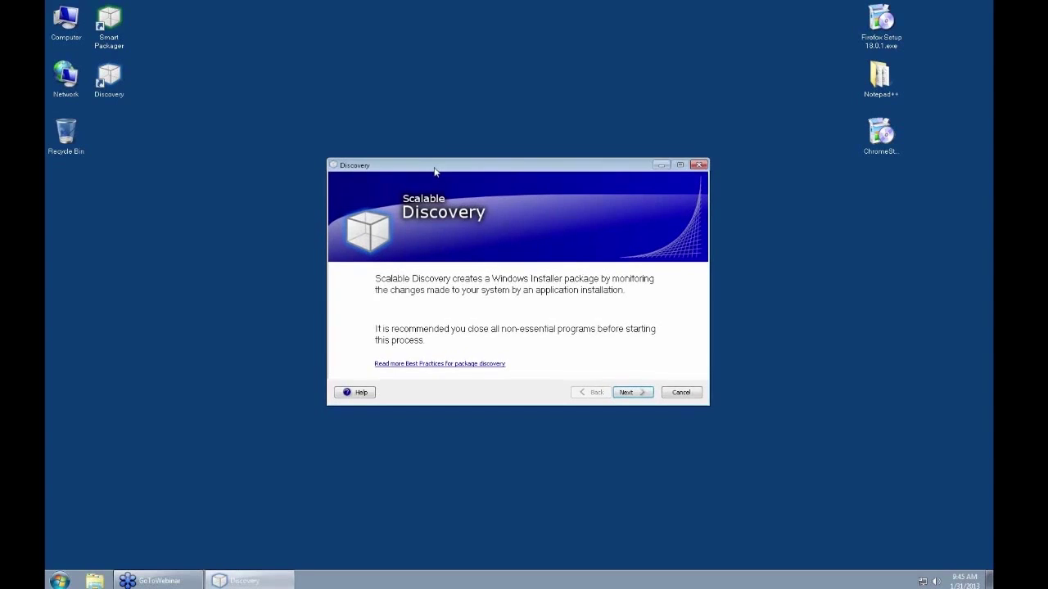
{"action": "left_click_drag", "start_coordinate": [435, 169], "coordinate": [412, 135]}
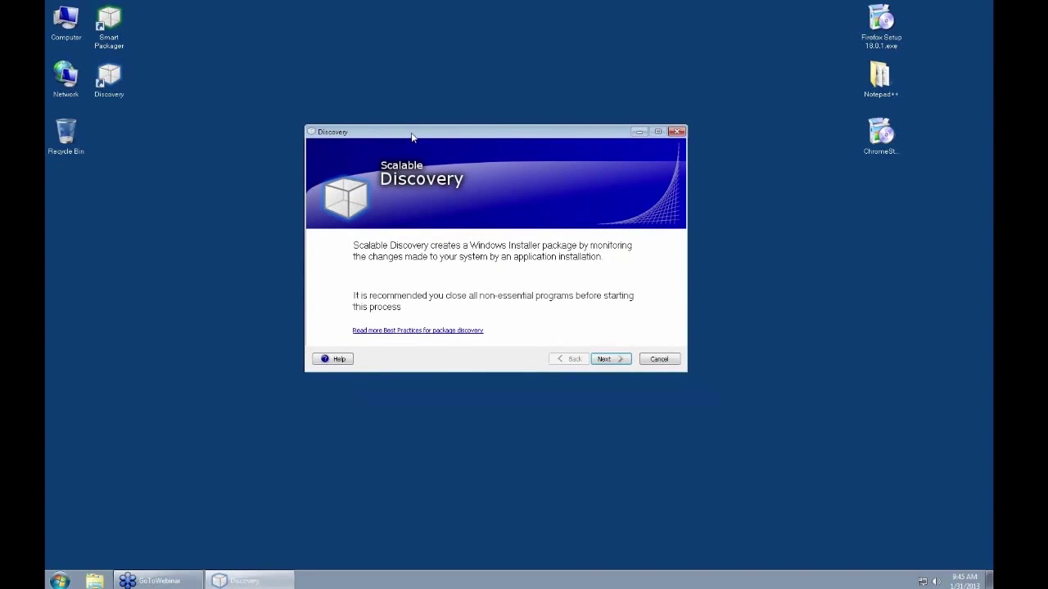
{"action": "left_click_drag", "start_coordinate": [412, 136], "coordinate": [399, 137]}
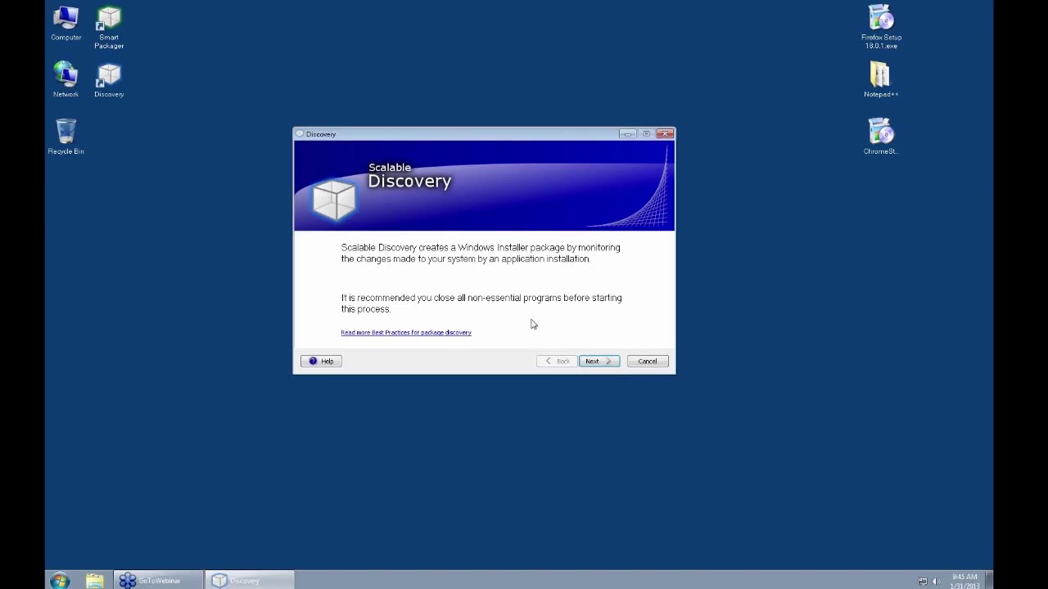
{"action": "left_click", "coordinate": [599, 363]}
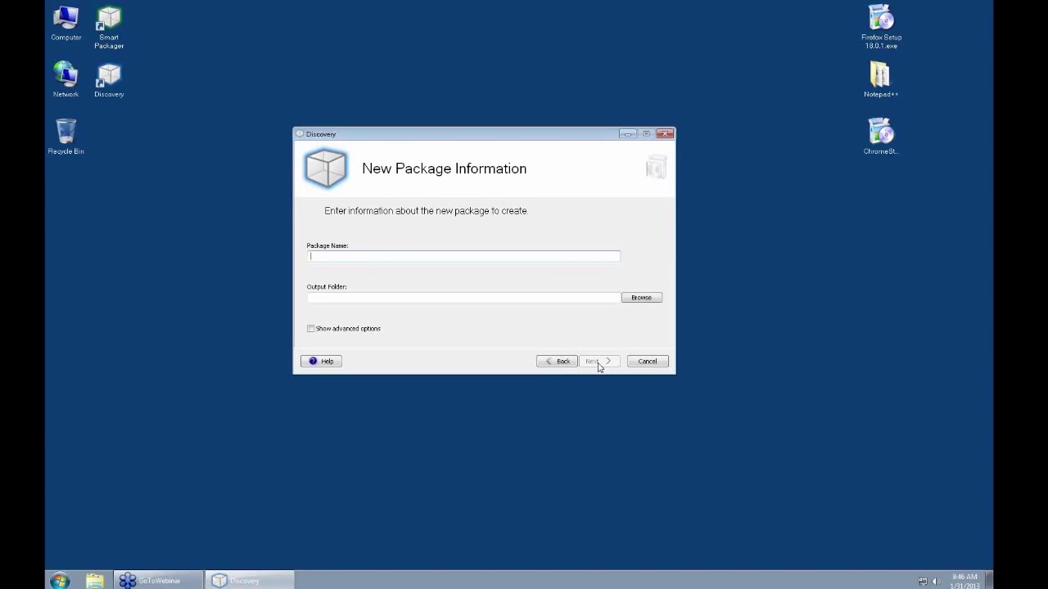
{"action": "type", "text": "Firefox"}
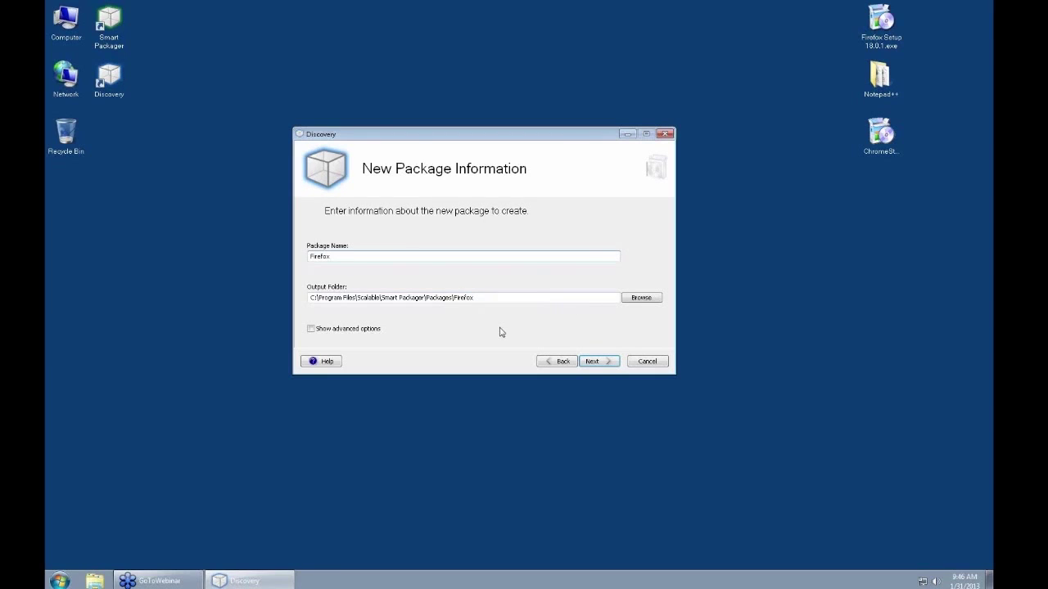
{"action": "left_click", "coordinate": [597, 362]}
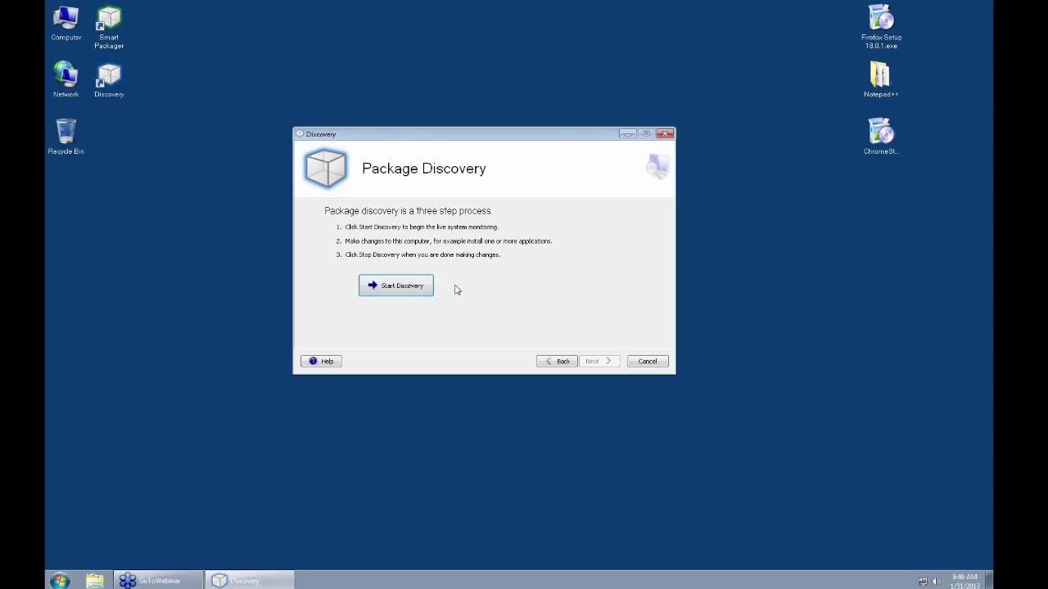
- Start the discovery monitoring and run Firefox Setup 18.0.1.exe from the desktop, with the Discovery window minimized
{"action": "left_click", "coordinate": [396, 289]}
{"action": "double_click", "coordinate": [884, 25]}
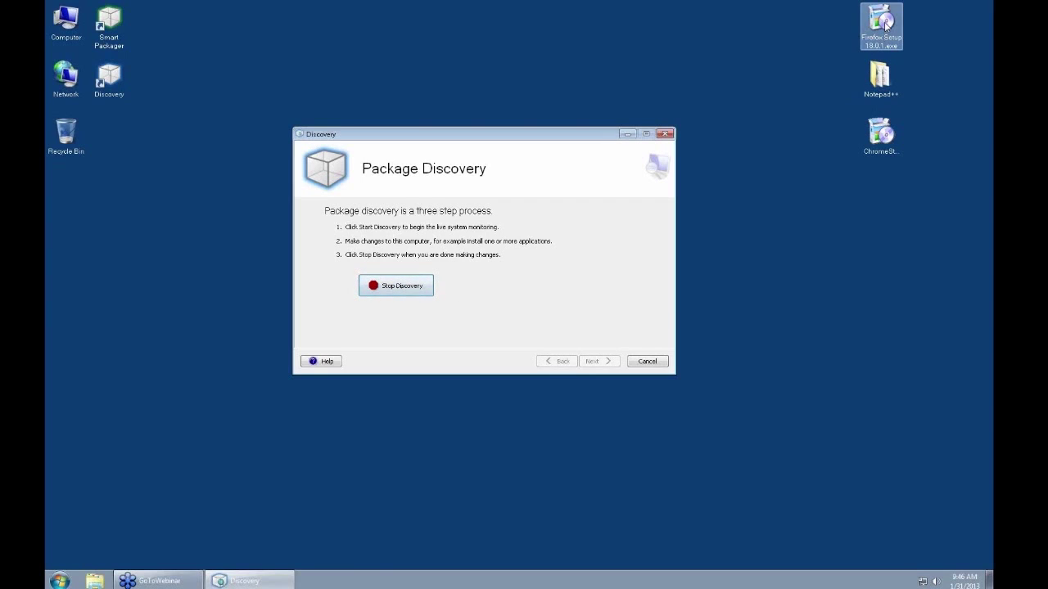
{"action": "left_click", "coordinate": [627, 133]}
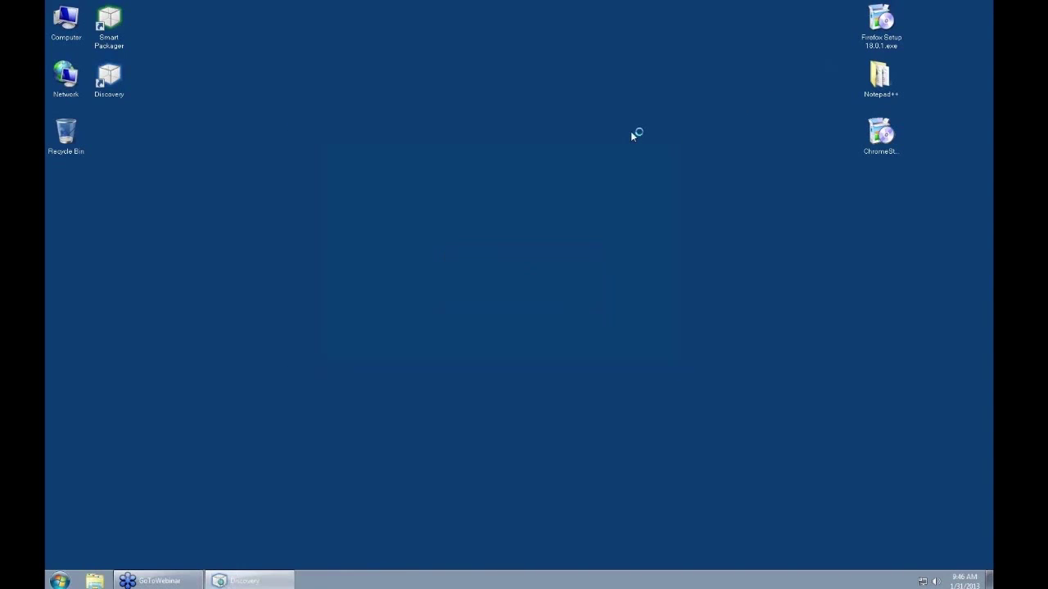
- Choose a Custom Firefox setup in the default destination folder and toggle the Install Maintenance Service option
{"action": "left_click", "coordinate": [580, 380]}
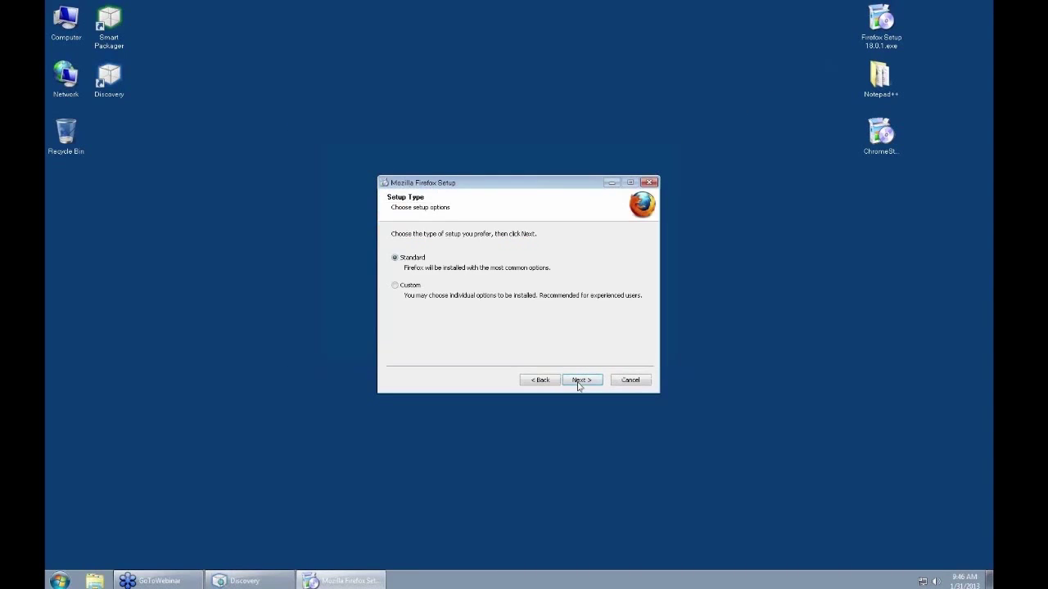
{"action": "left_click", "coordinate": [395, 285]}
{"action": "left_click", "coordinate": [578, 380]}
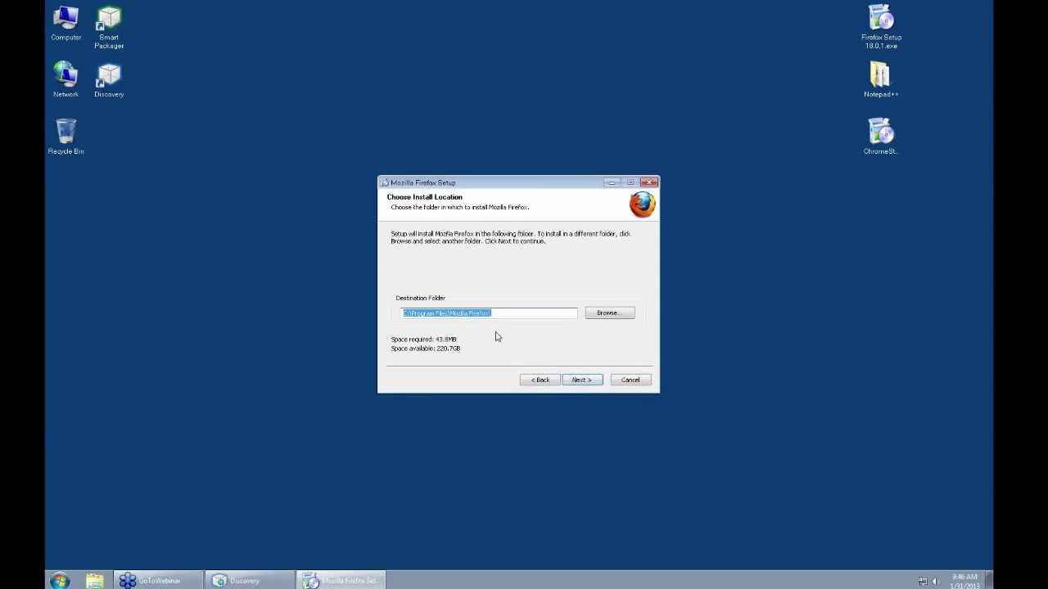
{"action": "left_click", "coordinate": [578, 382]}
{"action": "left_click", "coordinate": [394, 259]}
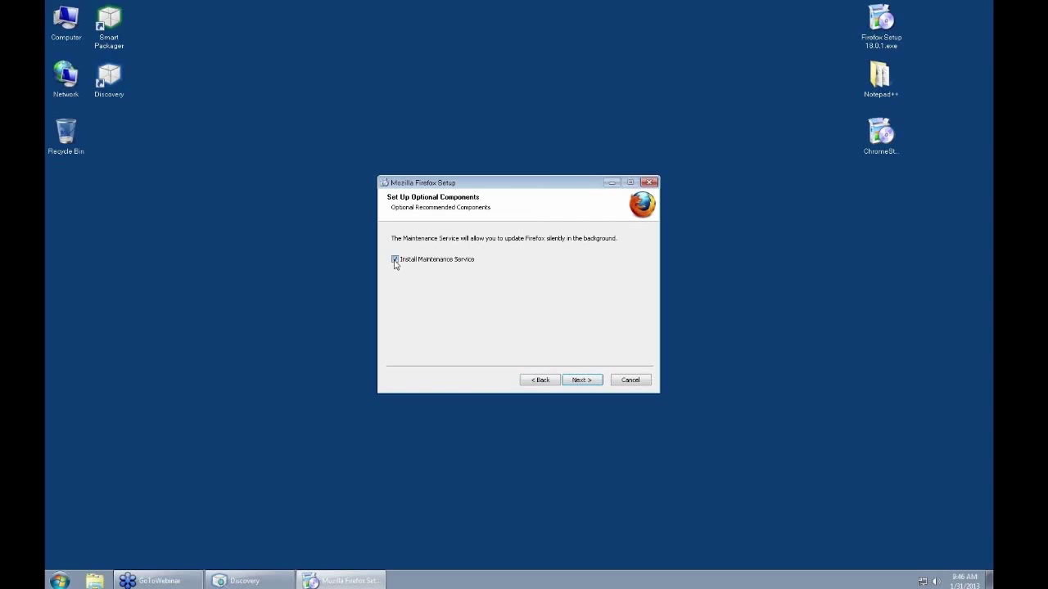
{"action": "left_click", "coordinate": [580, 383]}
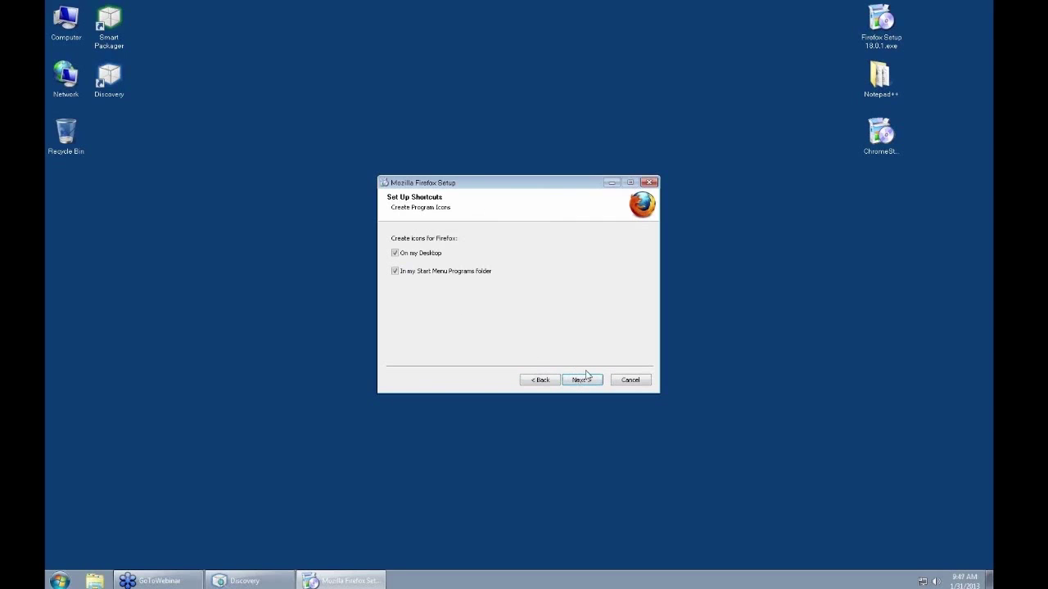
- Install Firefox with both default shortcuts and finish the setup without launching the browser
{"action": "left_click", "coordinate": [582, 381]}
{"action": "left_click", "coordinate": [583, 382]}
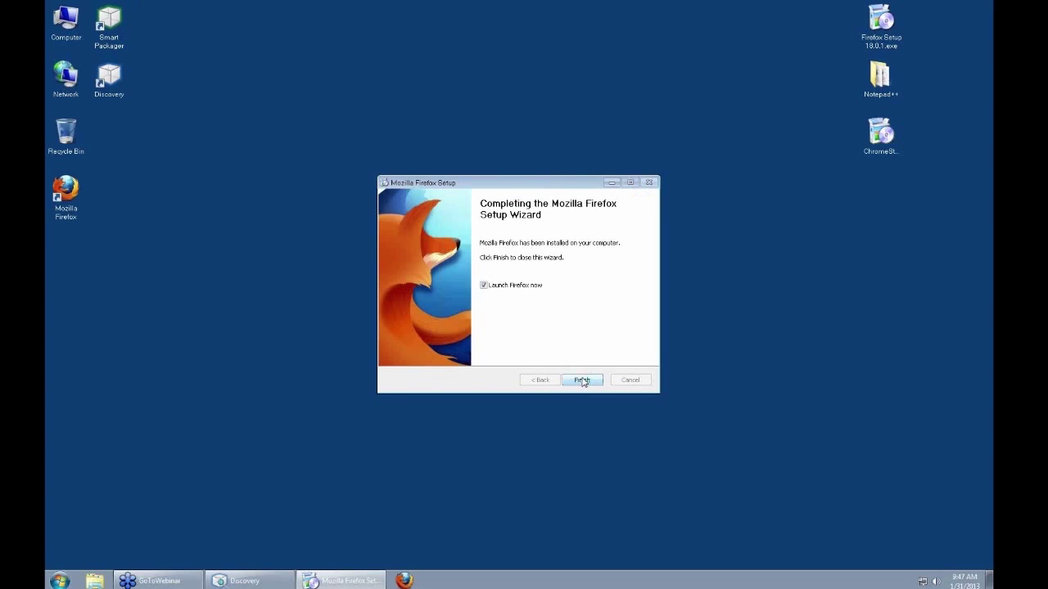
{"action": "left_click", "coordinate": [484, 285]}
{"action": "left_click", "coordinate": [581, 379]}
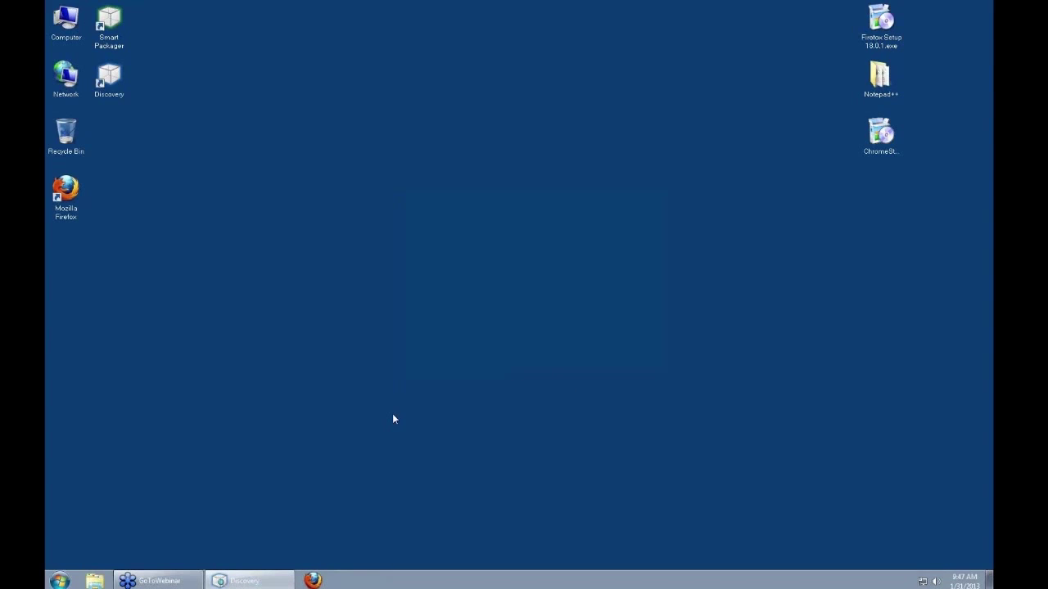
- Return to Discovery, stop the system monitoring and proceed to the discovery results
{"action": "left_click", "coordinate": [232, 583]}
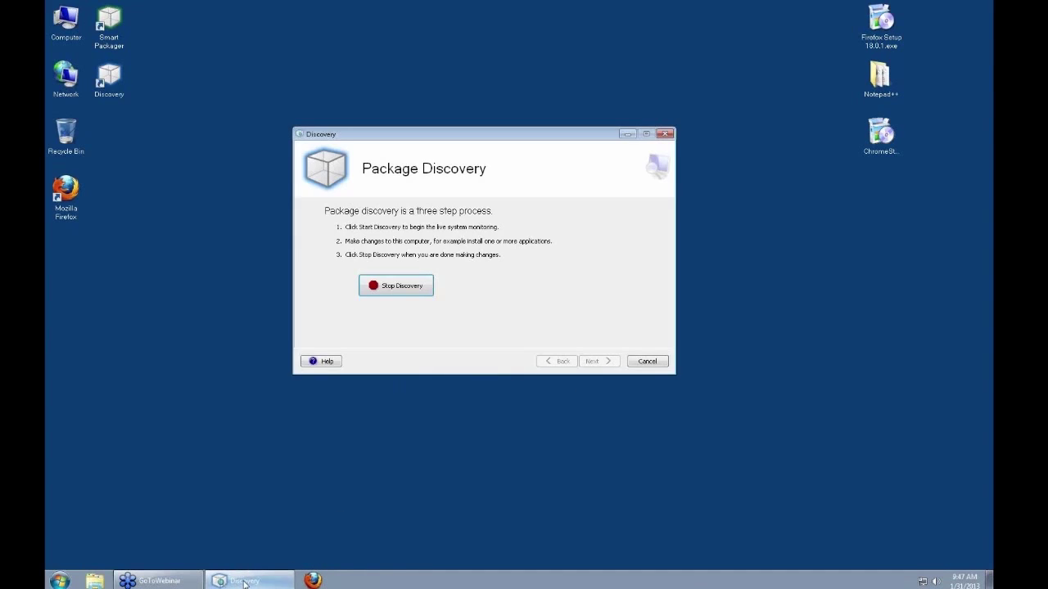
{"action": "left_click", "coordinate": [392, 286]}
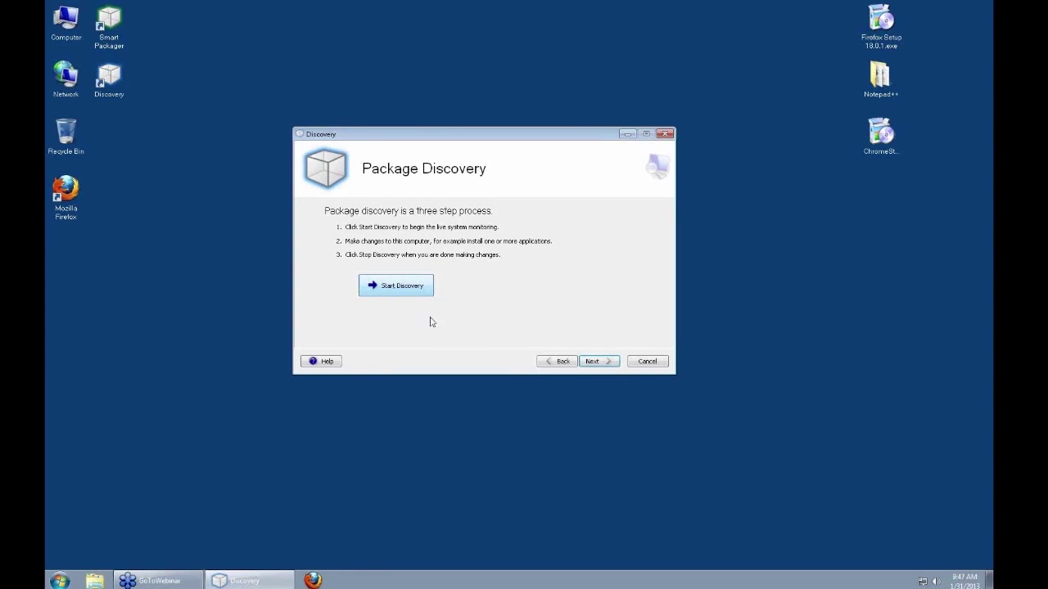
{"action": "left_click", "coordinate": [606, 366]}
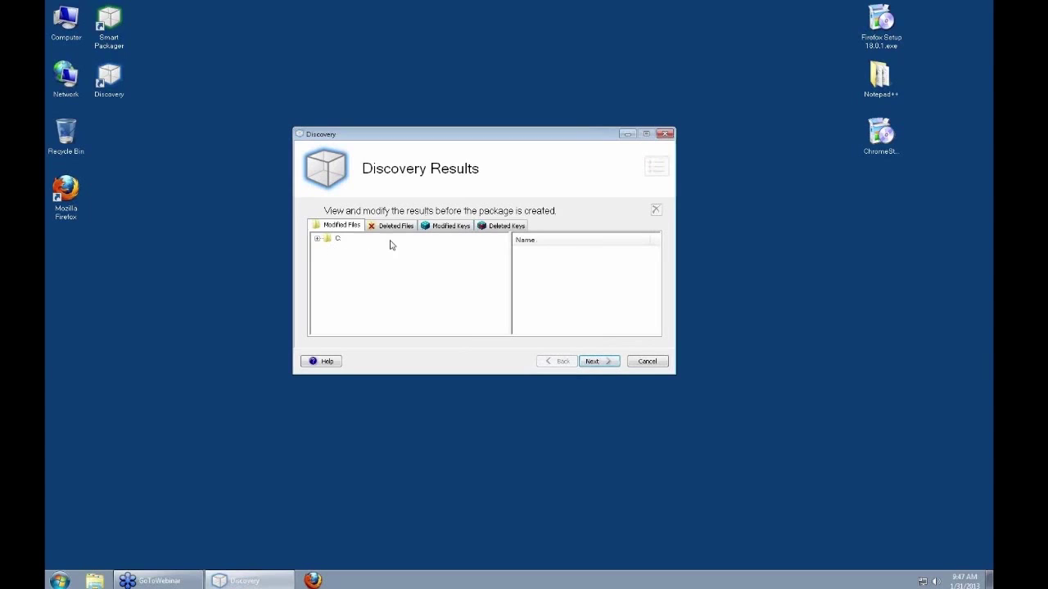
- Examine the modified and deleted files and registry keys in the discovery results, including the ProgramData and HKEY_USERS branches
{"action": "left_click", "coordinate": [317, 239]}
{"action": "left_click", "coordinate": [327, 258]}
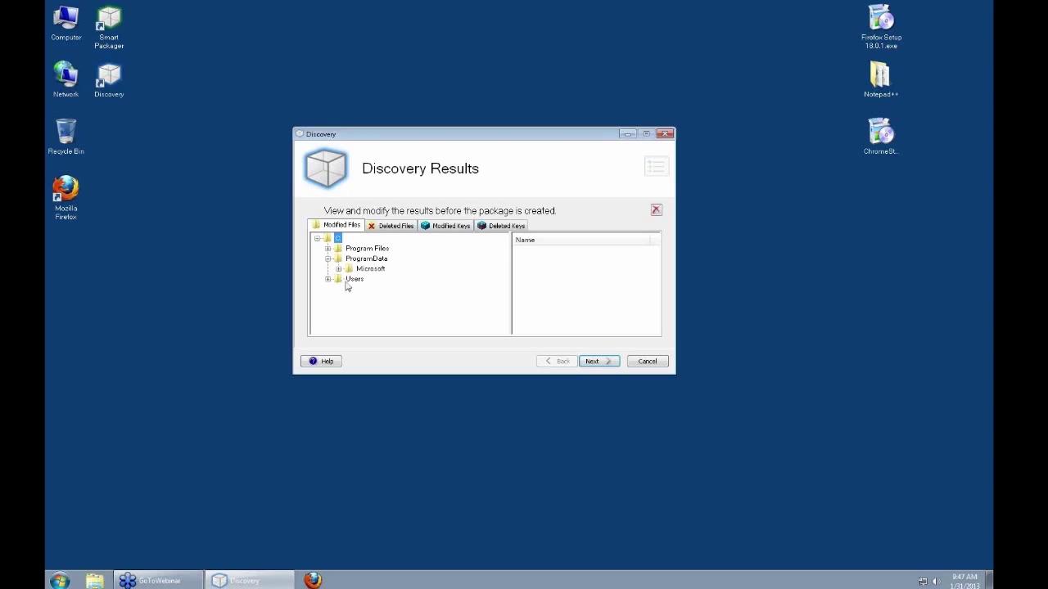
{"action": "left_click", "coordinate": [447, 229]}
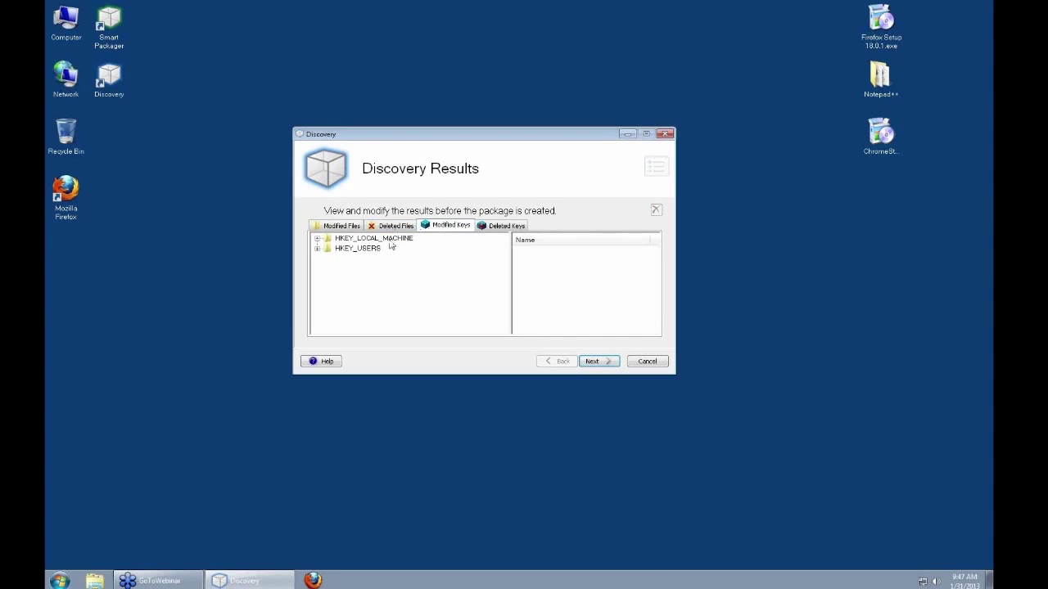
{"action": "left_click", "coordinate": [318, 249]}
{"action": "left_click", "coordinate": [392, 226]}
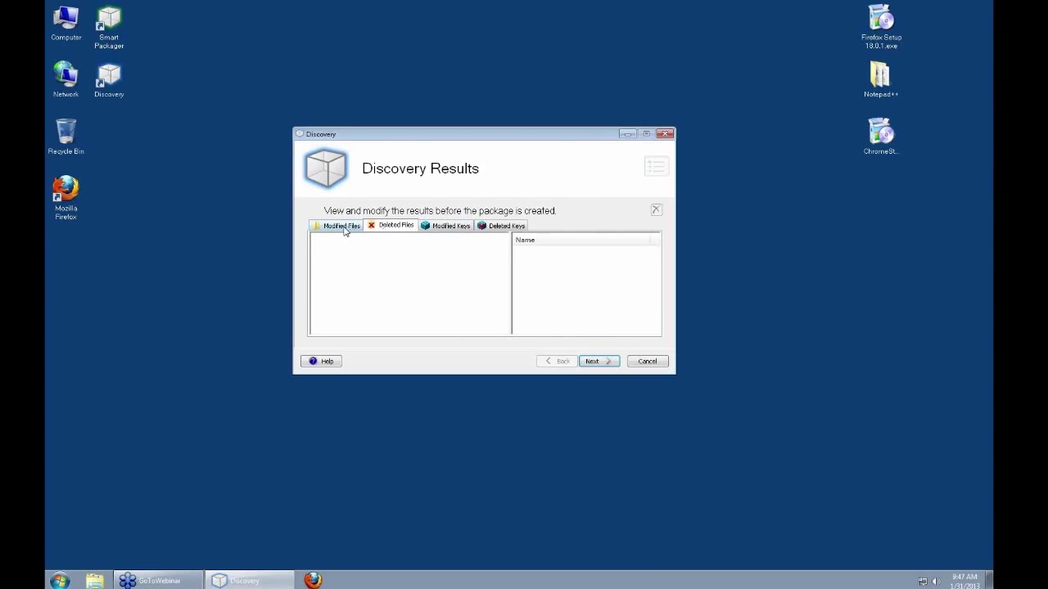
{"action": "left_click", "coordinate": [344, 229]}
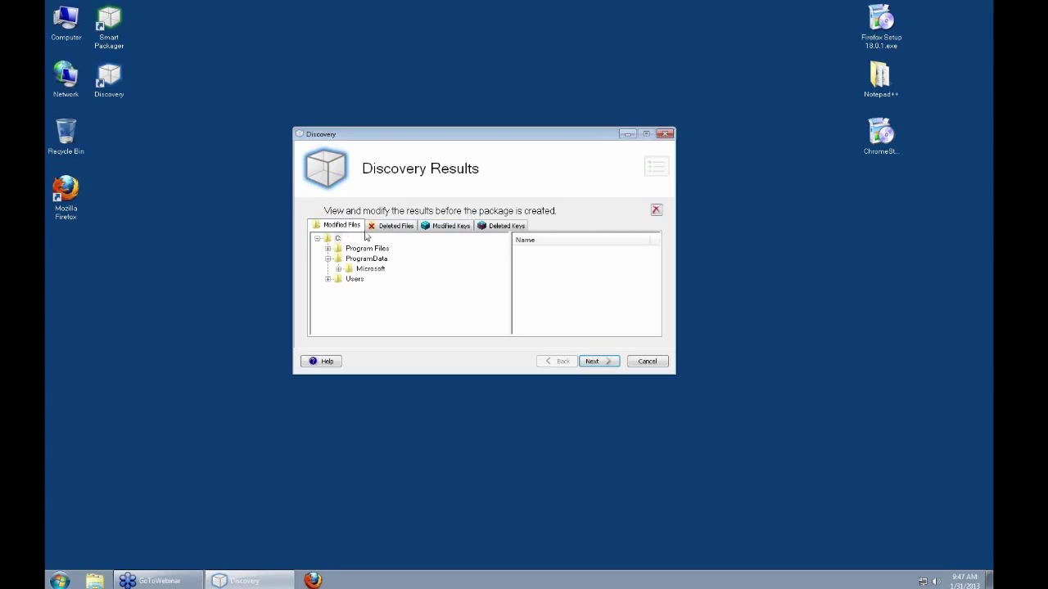
{"action": "left_click", "coordinate": [495, 228]}
{"action": "left_click", "coordinate": [348, 225]}
{"action": "left_click", "coordinate": [339, 268]}
{"action": "left_click", "coordinate": [371, 281]}
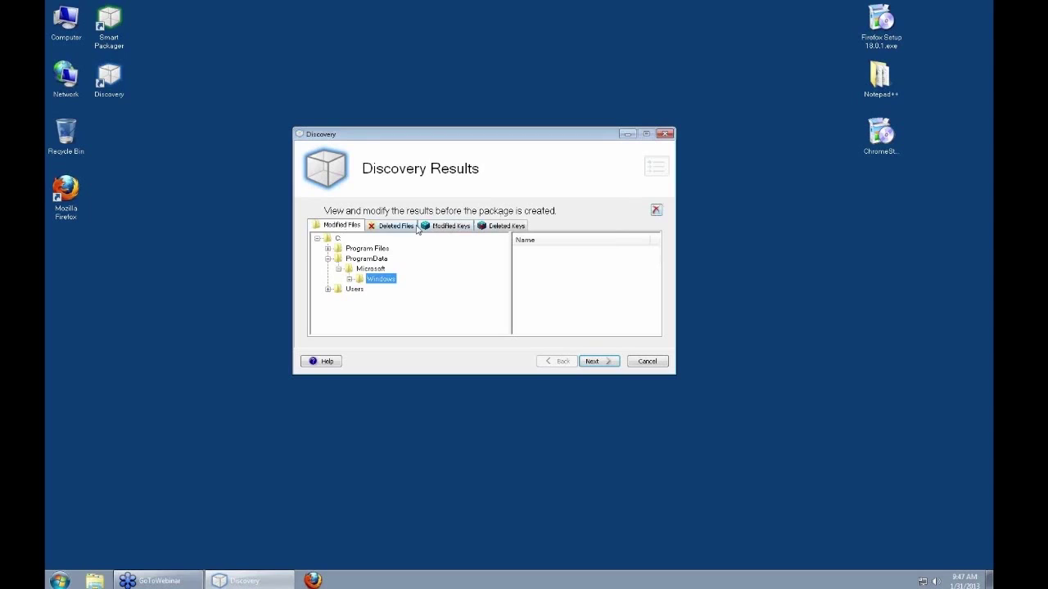
{"action": "left_click", "coordinate": [390, 226]}
{"action": "left_click", "coordinate": [348, 227]}
{"action": "left_click", "coordinate": [449, 226]}
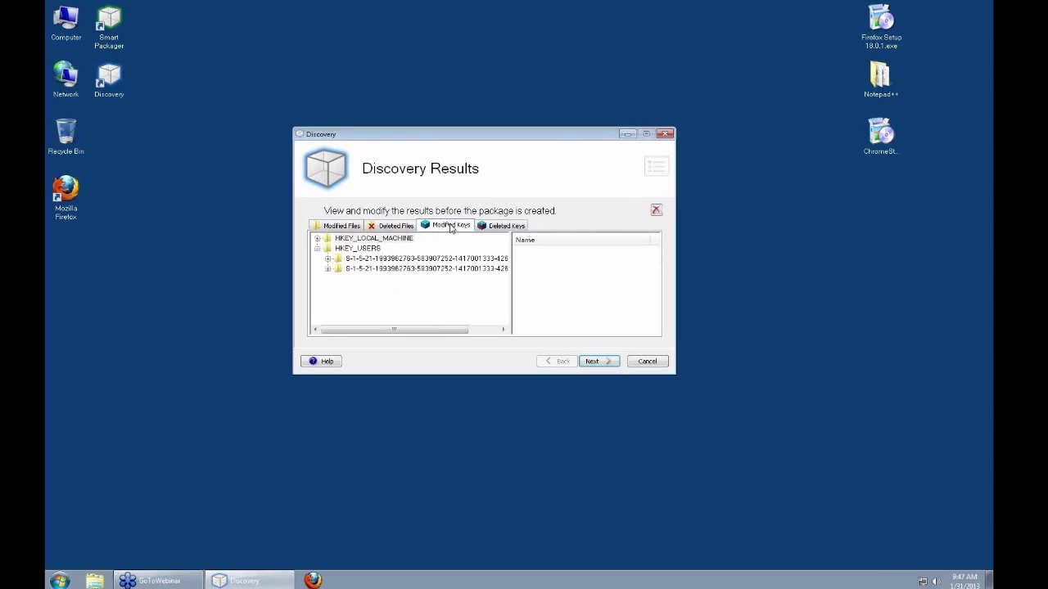
{"action": "left_click", "coordinate": [354, 228]}
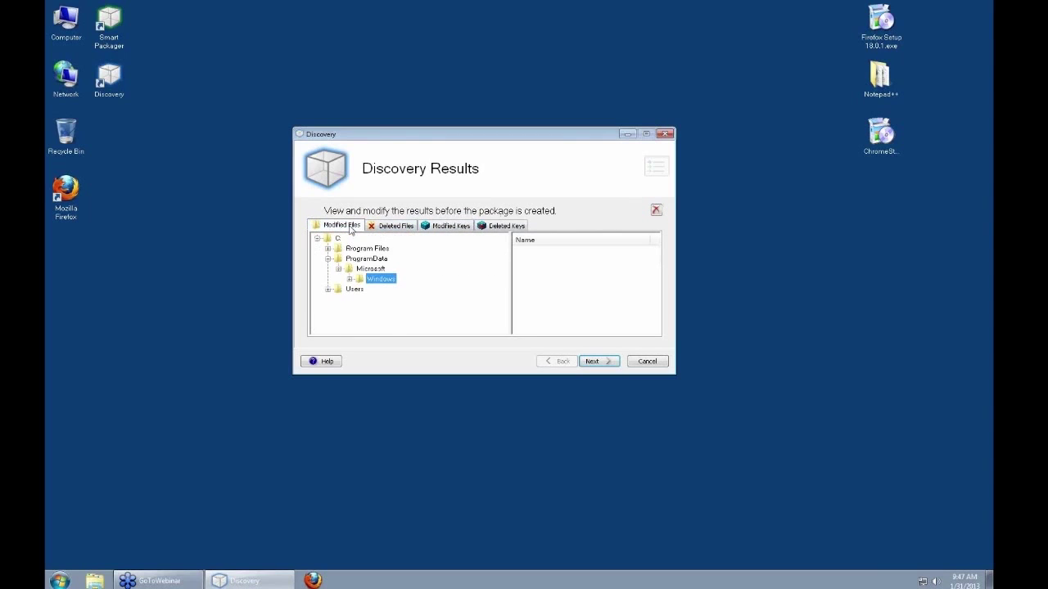
- Create the Firefox package, adding it to Smart Packager and opening the package folder after creation
{"action": "left_click", "coordinate": [602, 365]}
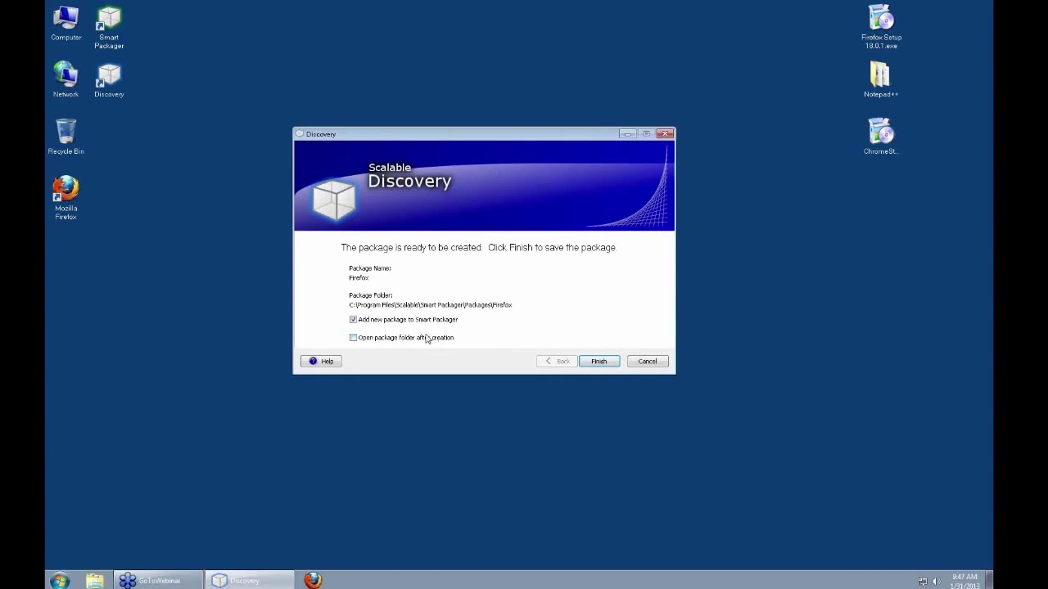
{"action": "left_click", "coordinate": [353, 338]}
{"action": "left_click", "coordinate": [600, 362]}
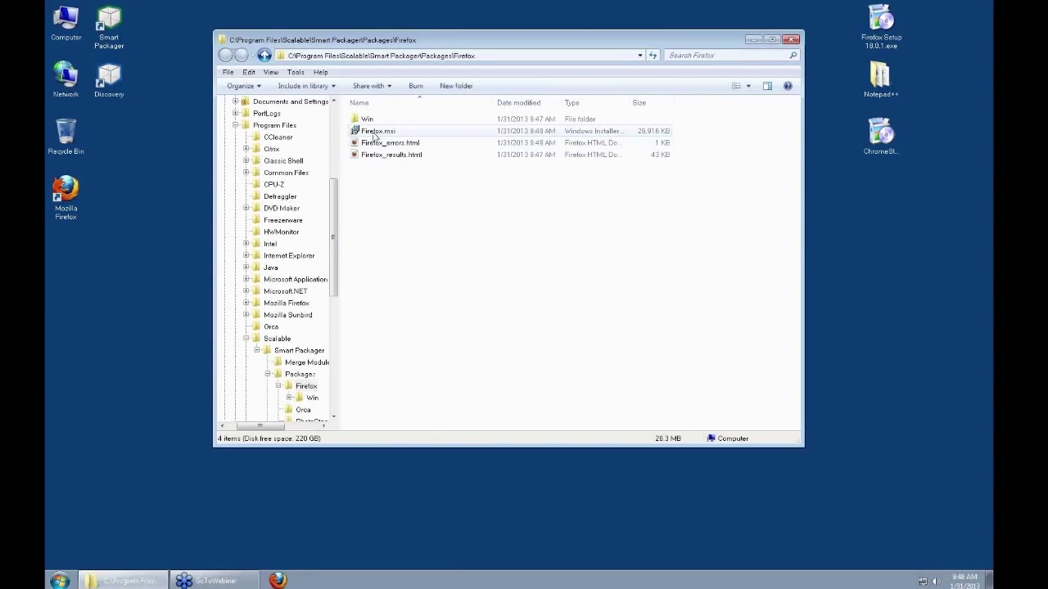
- Open Firefox_results.html from the package folder in a maximized Firefox window, choosing not to import any browser data
{"action": "left_click", "coordinate": [375, 133]}
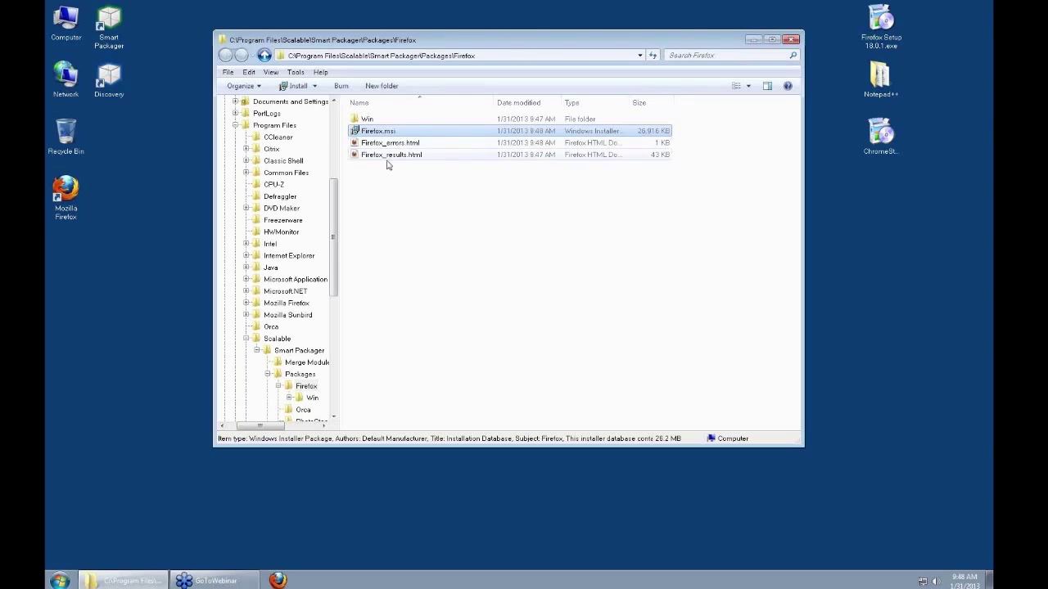
{"action": "left_click", "coordinate": [376, 212]}
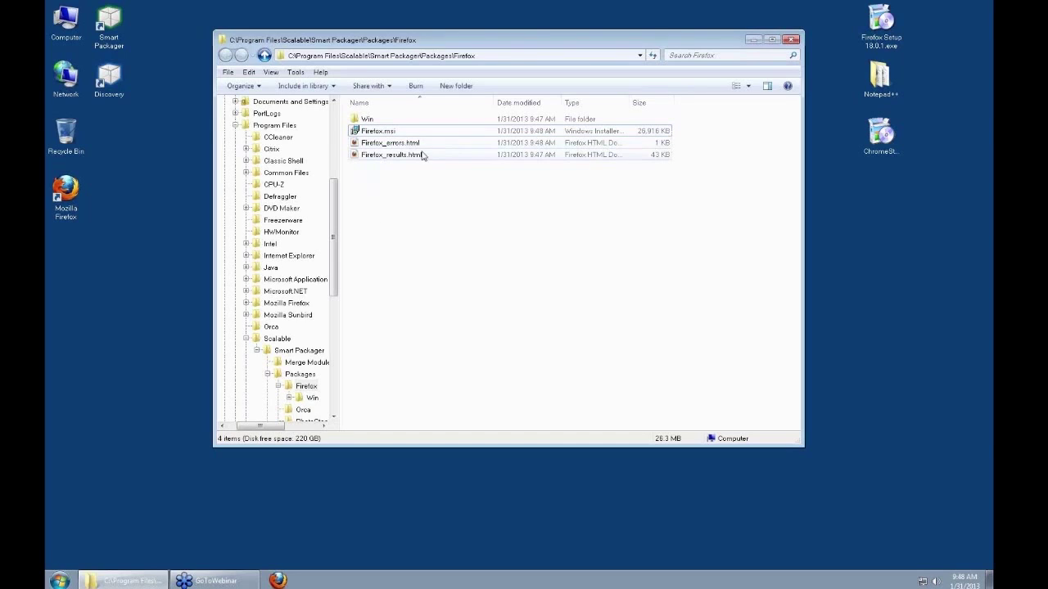
{"action": "left_click", "coordinate": [390, 159]}
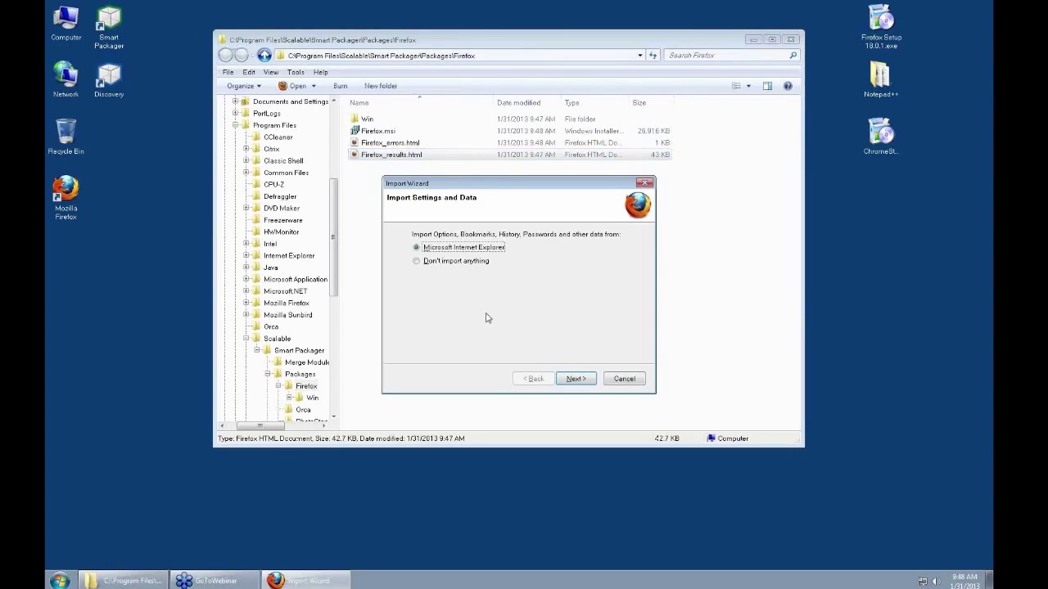
{"action": "left_click", "coordinate": [429, 262]}
{"action": "left_click", "coordinate": [575, 379]}
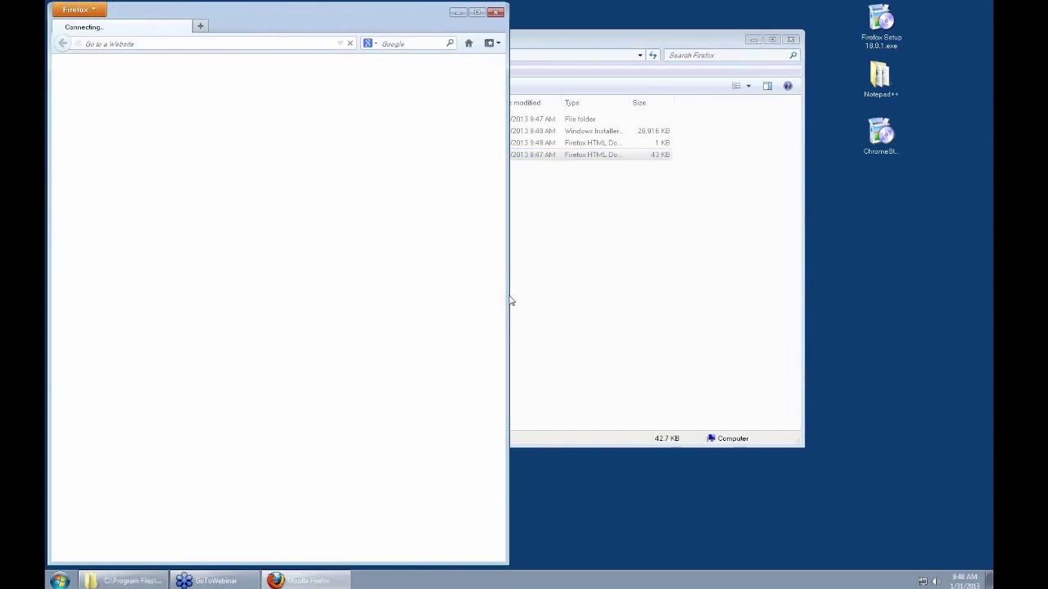
{"action": "double_click", "coordinate": [318, 13]}
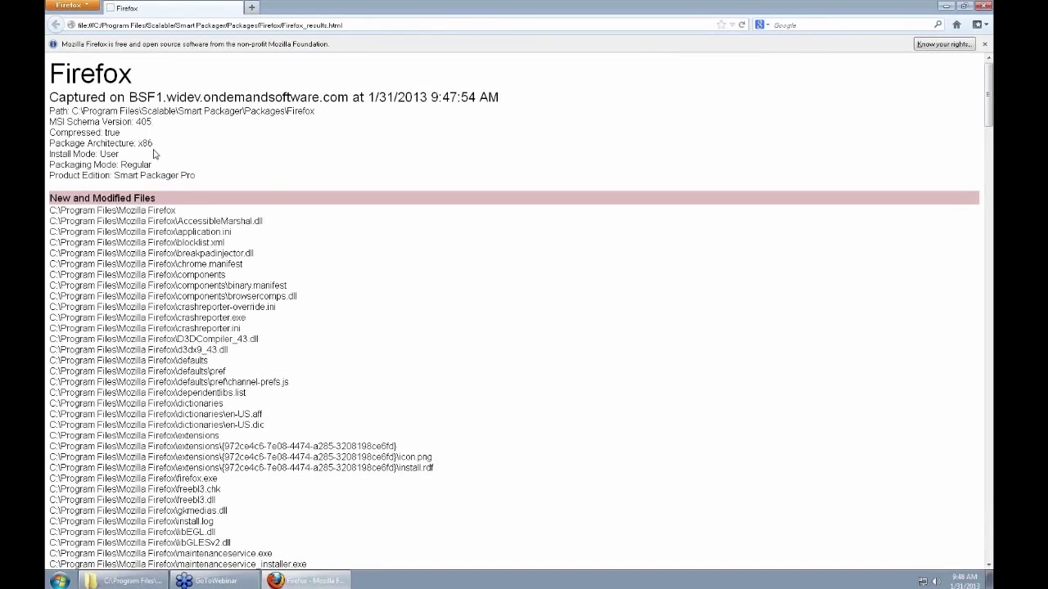
- Look through the report's captured files and registry keys, and close the browser
{"action": "scroll", "coordinate": [239, 247], "scroll_direction": "down", "scroll_amount": 1}
{"action": "scroll", "coordinate": [239, 248], "scroll_direction": "down", "scroll_amount": 20}
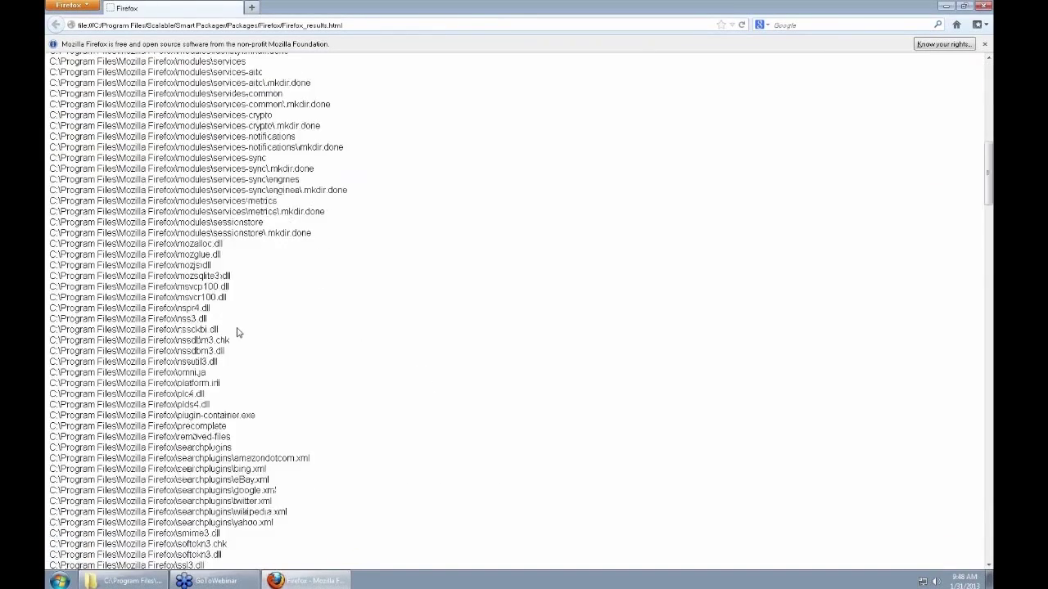
{"action": "scroll", "coordinate": [232, 347], "scroll_direction": "down", "scroll_amount": 20}
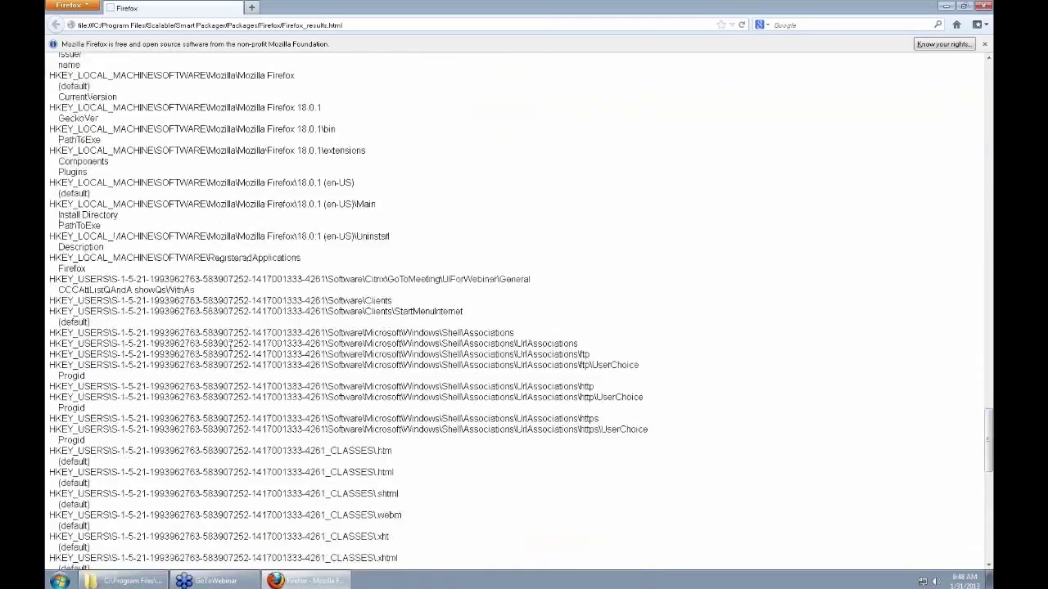
{"action": "scroll", "coordinate": [232, 347], "scroll_direction": "up", "scroll_amount": 20}
{"action": "scroll", "coordinate": [232, 343], "scroll_direction": "up", "scroll_amount": 15}
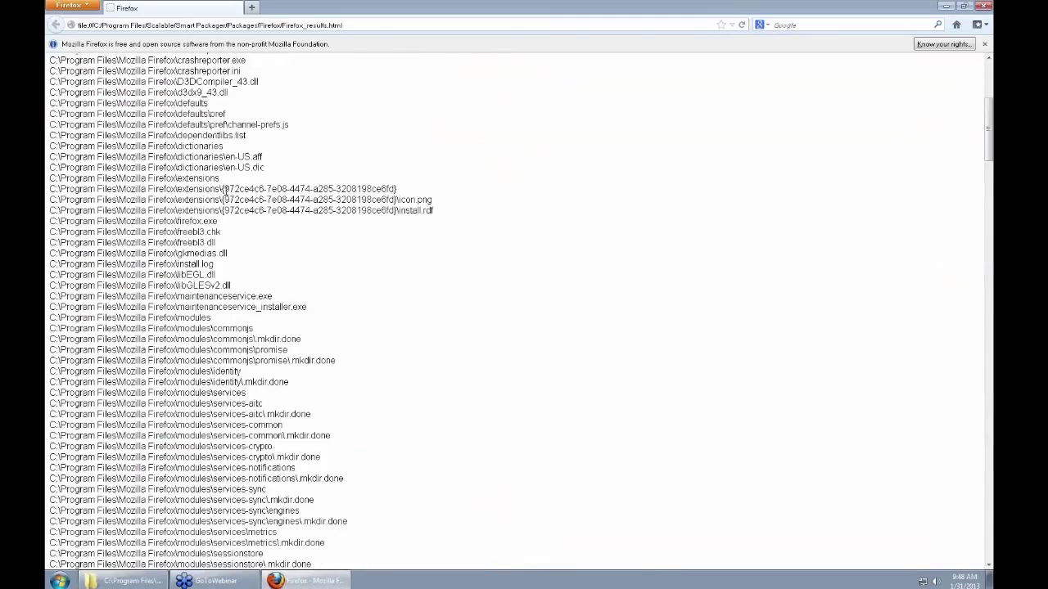
{"action": "left_click", "coordinate": [985, 5]}
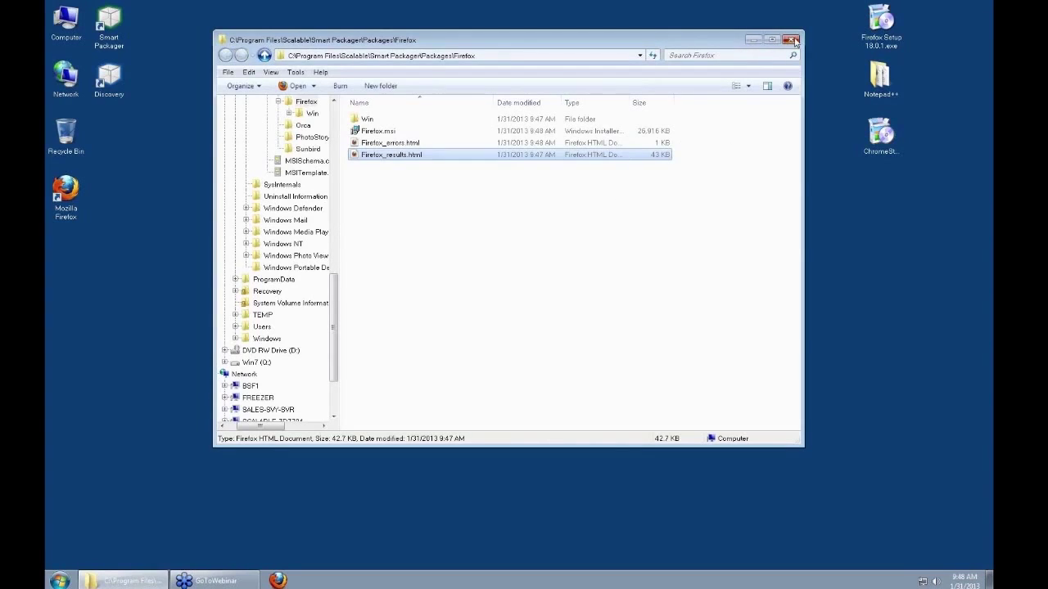
- Close the package folder and start a new Discovery package named Notepad++ with the advanced options shown
{"action": "left_click", "coordinate": [791, 40]}
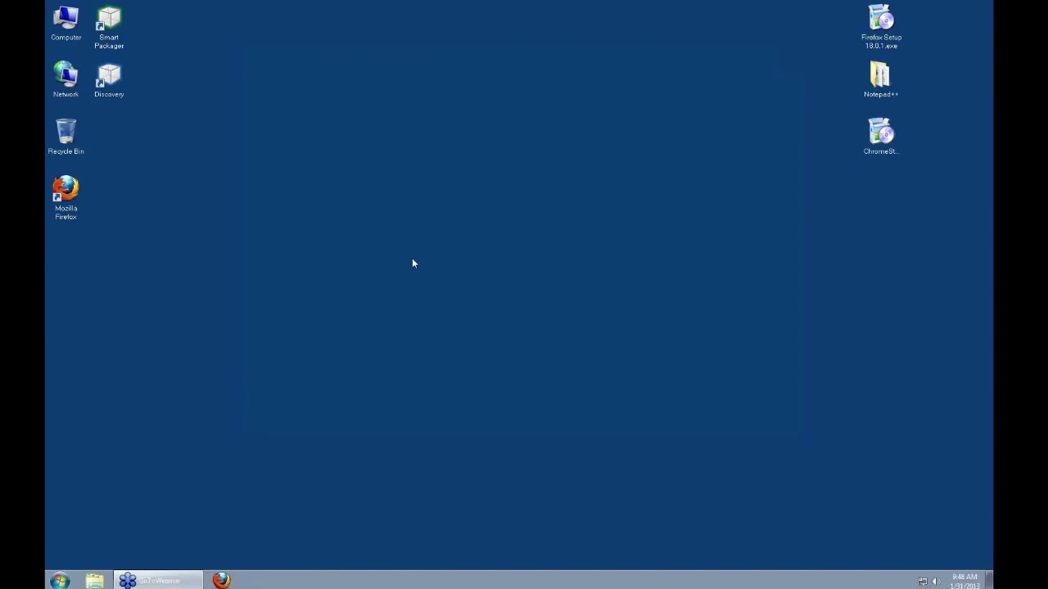
{"action": "double_click", "coordinate": [118, 82]}
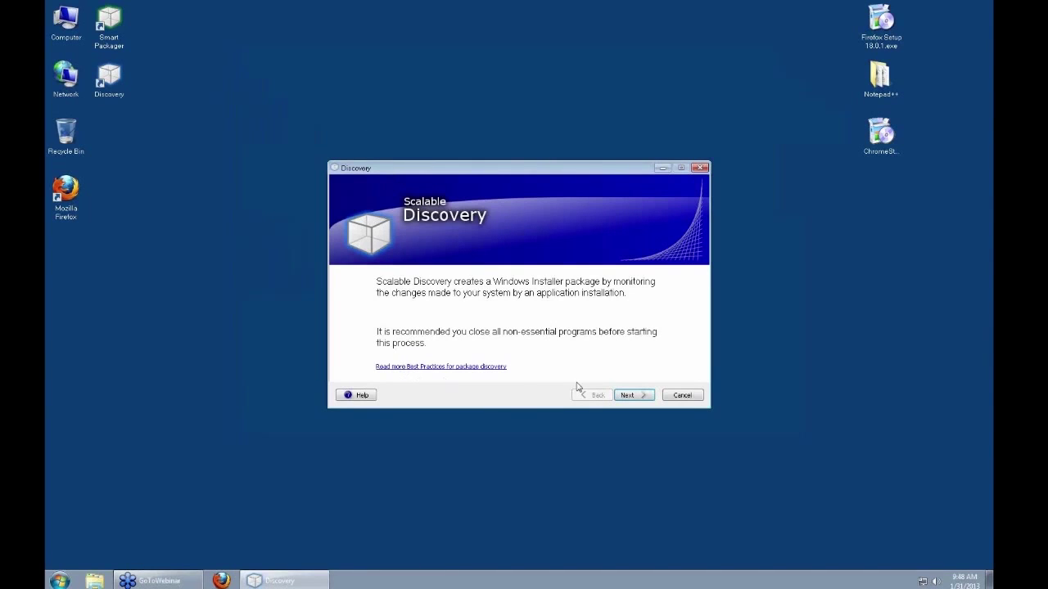
{"action": "left_click", "coordinate": [629, 395]}
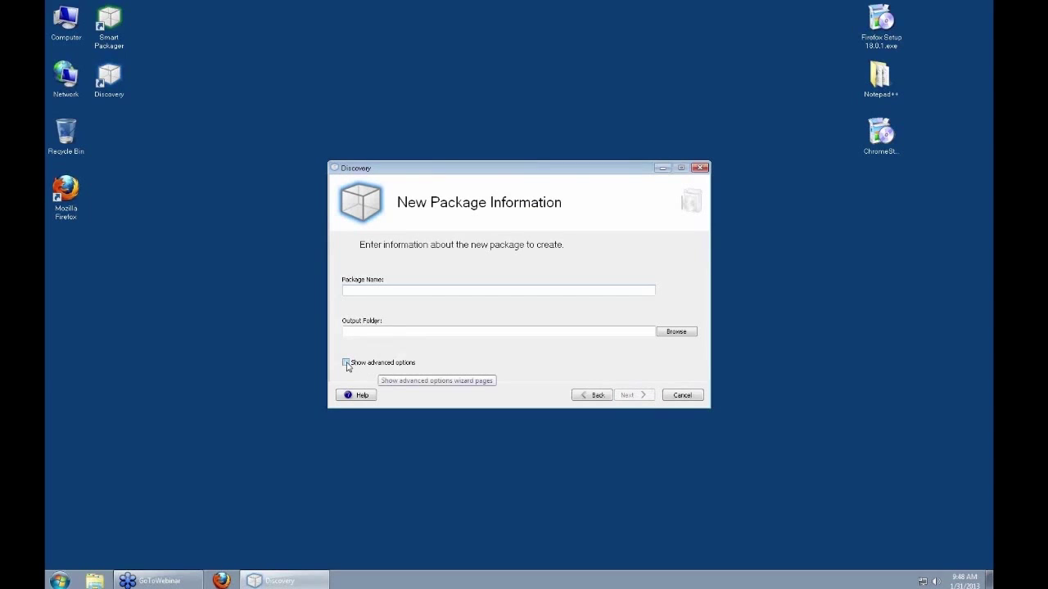
{"action": "left_click", "coordinate": [346, 363]}
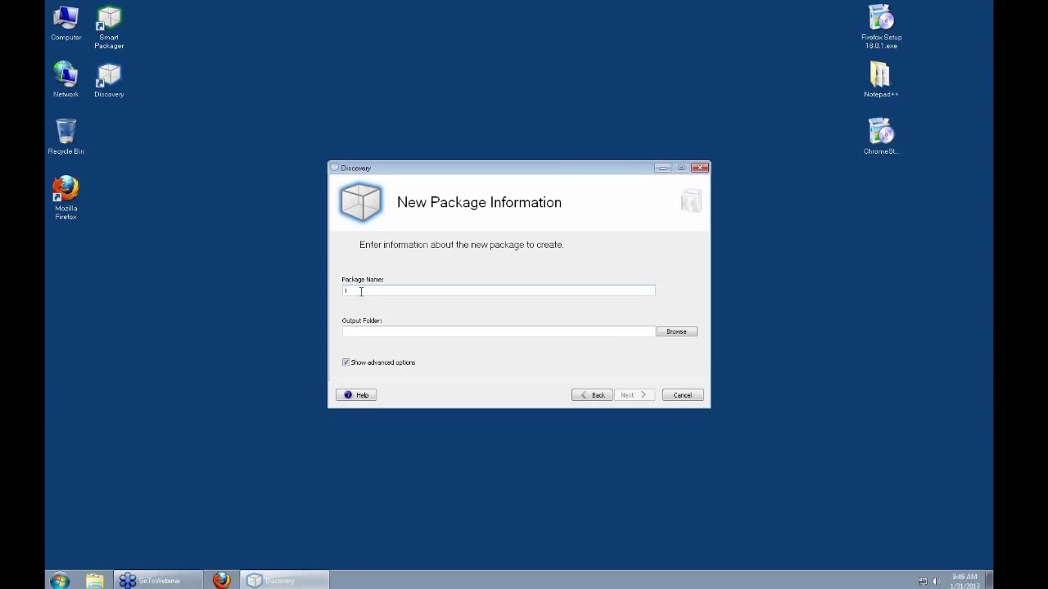
{"action": "type", "text": "Notepad++"}
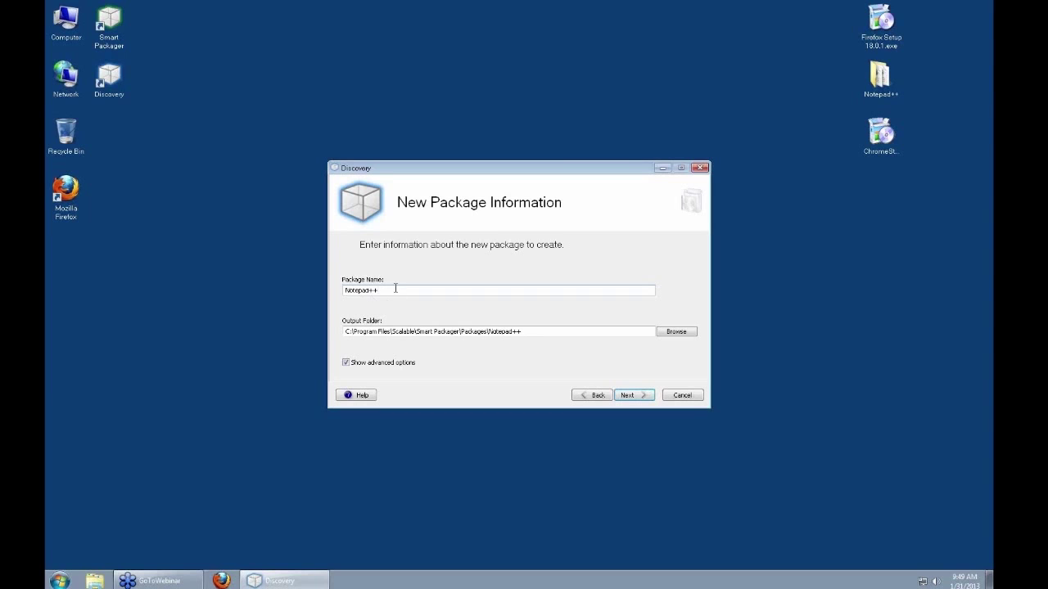
{"action": "left_click", "coordinate": [627, 396]}
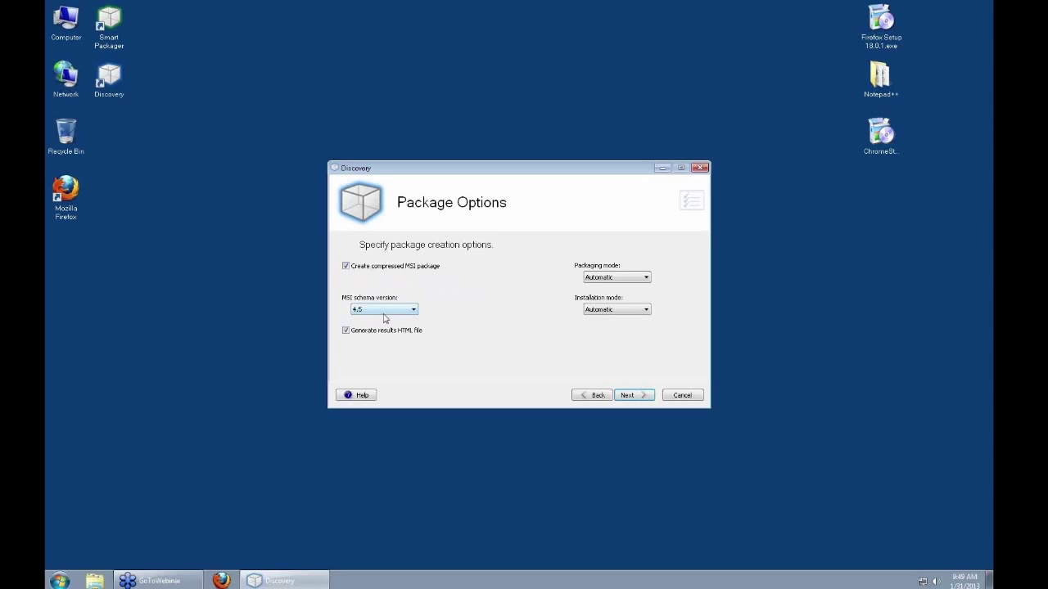
- Check the available MSI schema versions and read the help page about the package options
{"action": "left_click", "coordinate": [413, 311]}
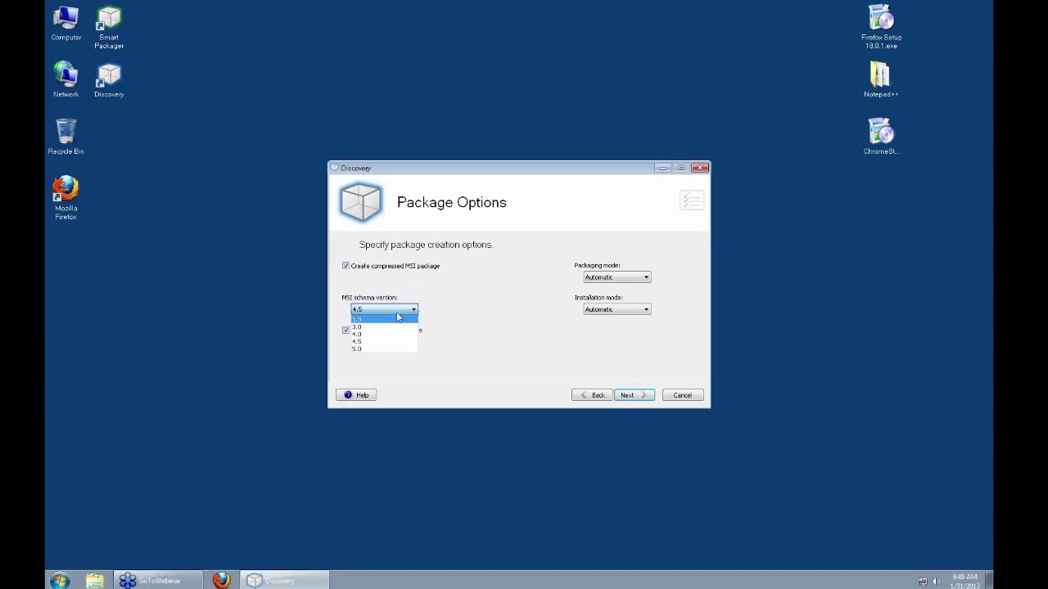
{"action": "left_click", "coordinate": [395, 359]}
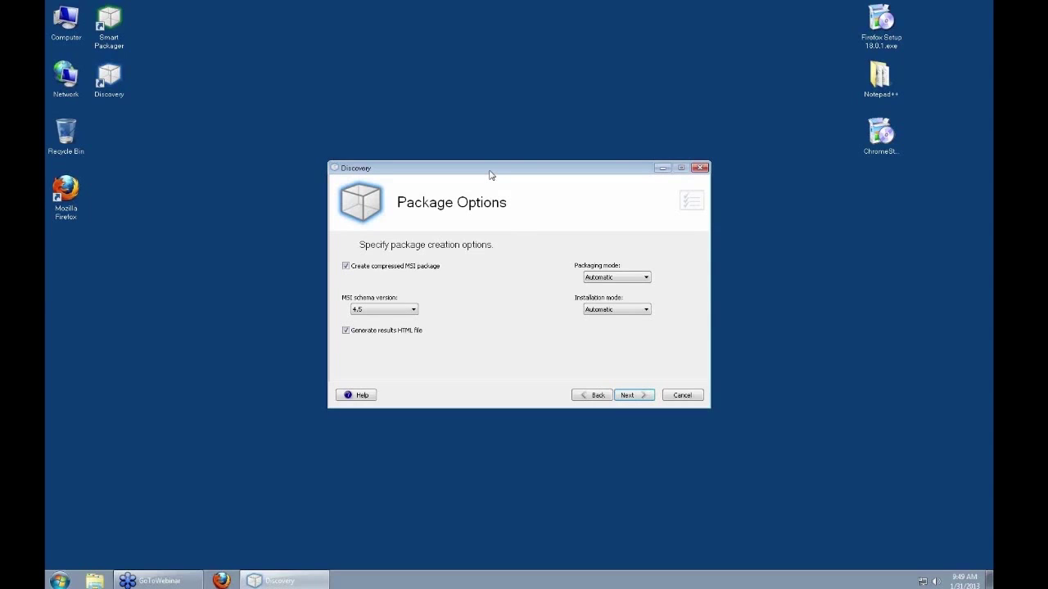
{"action": "key", "text": "F1"}
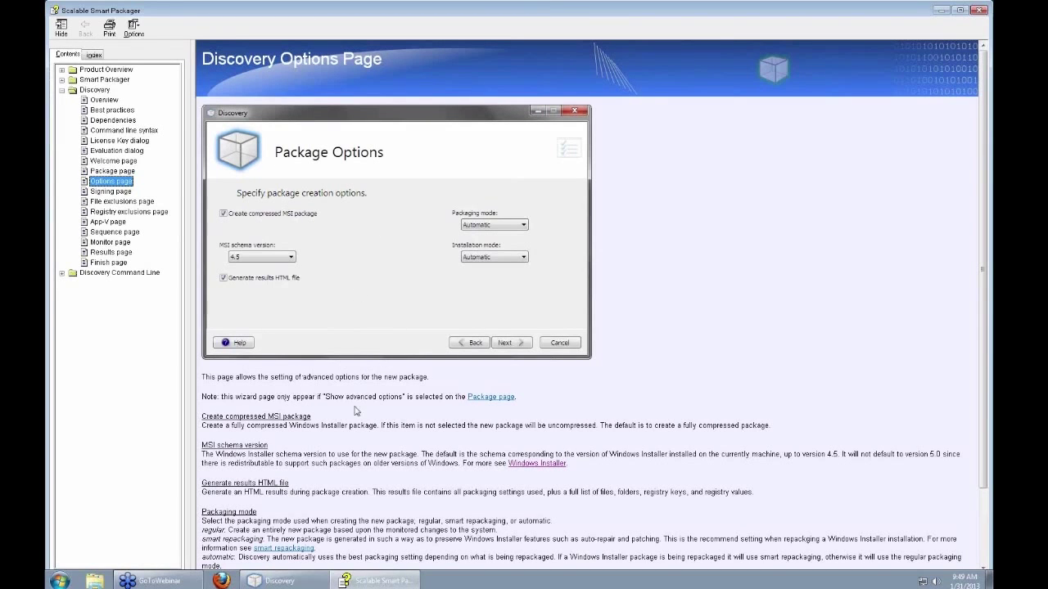
{"action": "left_click", "coordinate": [362, 445]}
{"action": "scroll", "coordinate": [362, 445], "scroll_direction": "down", "scroll_amount": 3}
{"action": "scroll", "coordinate": [343, 368], "scroll_direction": "up", "scroll_amount": 3}
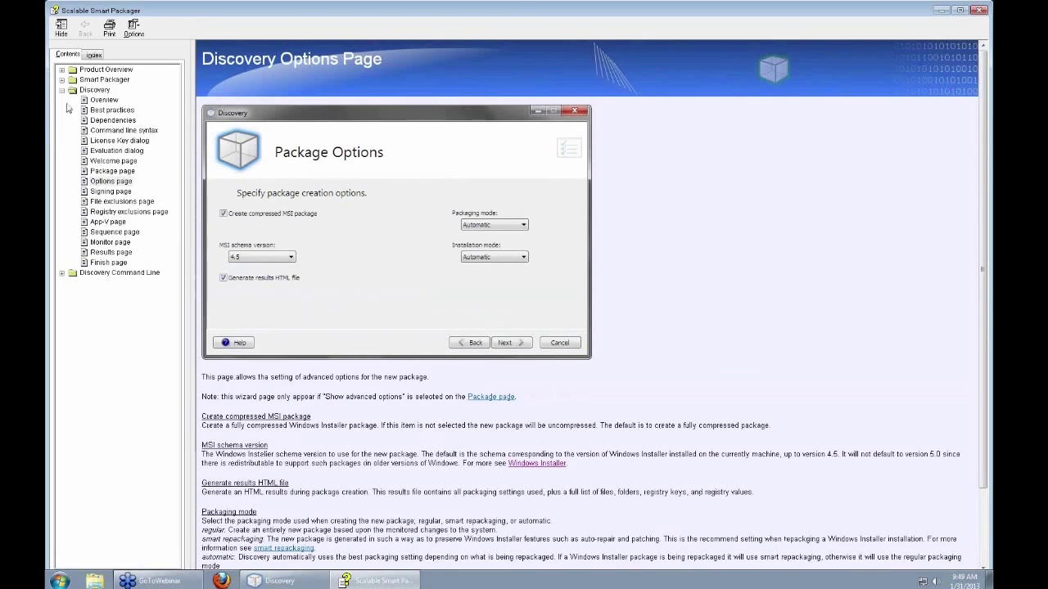
- Read the Windows Installer, App-V and Discovery best practices help topics, and close the help
{"action": "left_click", "coordinate": [62, 71]}
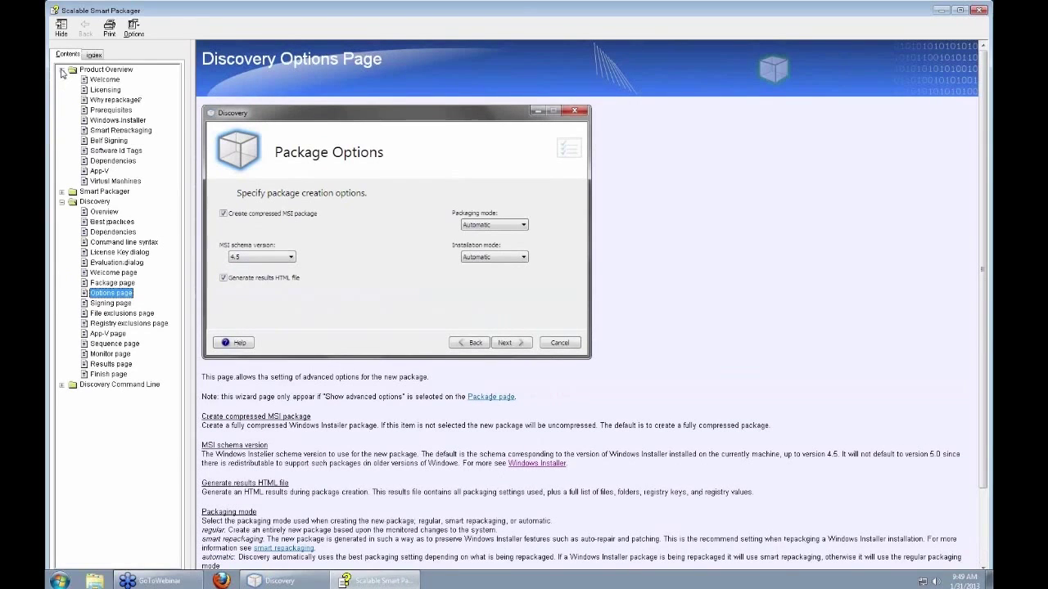
{"action": "left_click", "coordinate": [115, 120]}
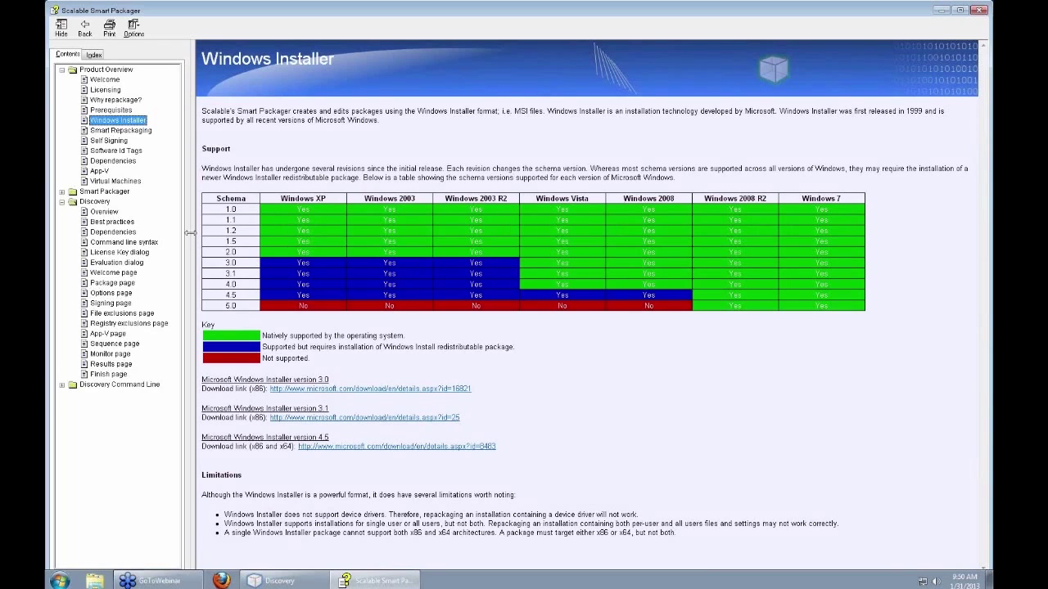
{"action": "left_click", "coordinate": [103, 171]}
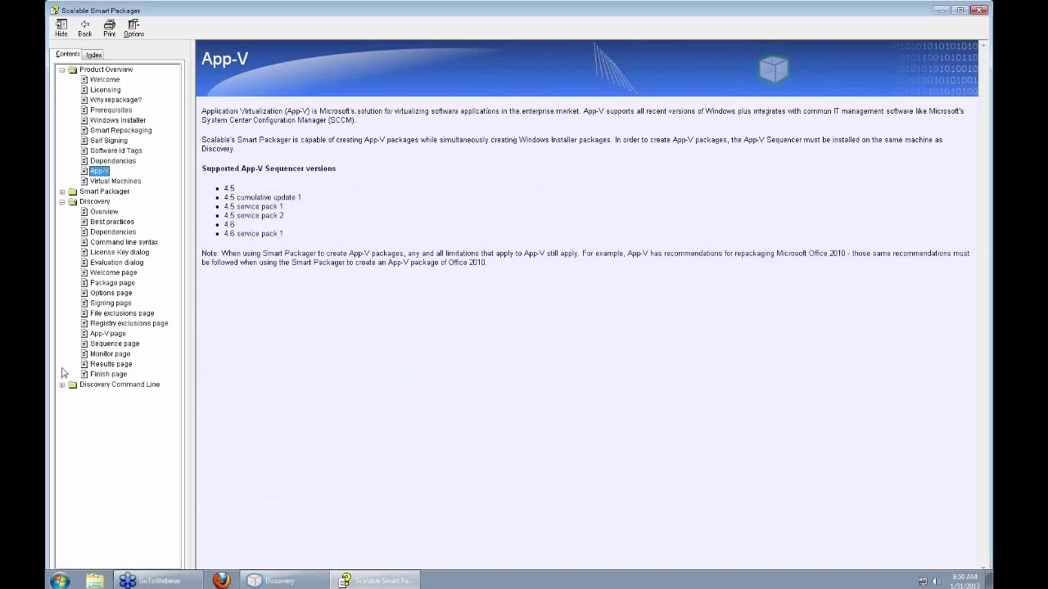
{"action": "left_click", "coordinate": [102, 225]}
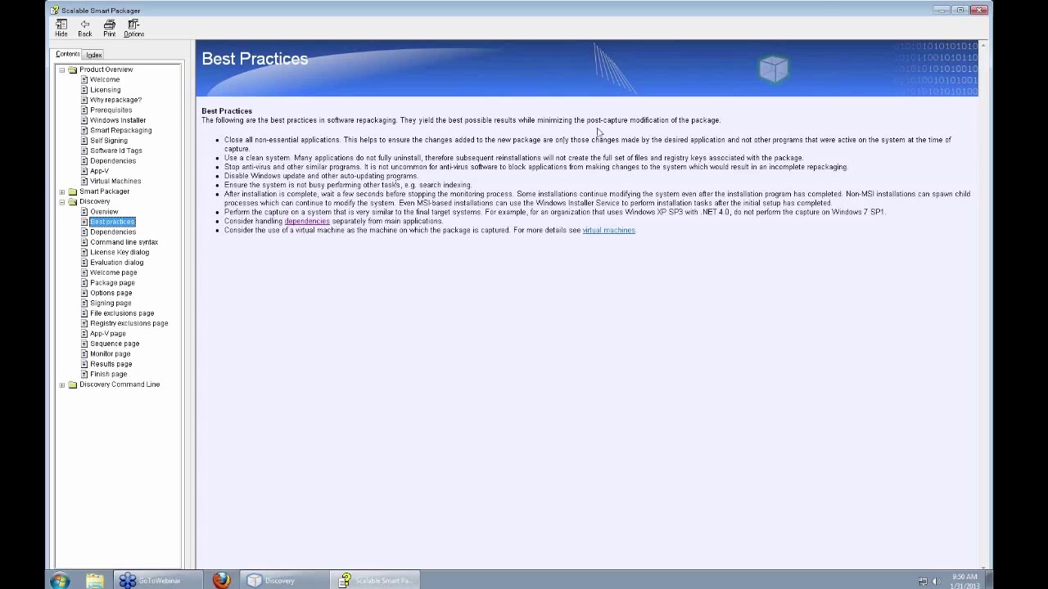
{"action": "left_click", "coordinate": [980, 10]}
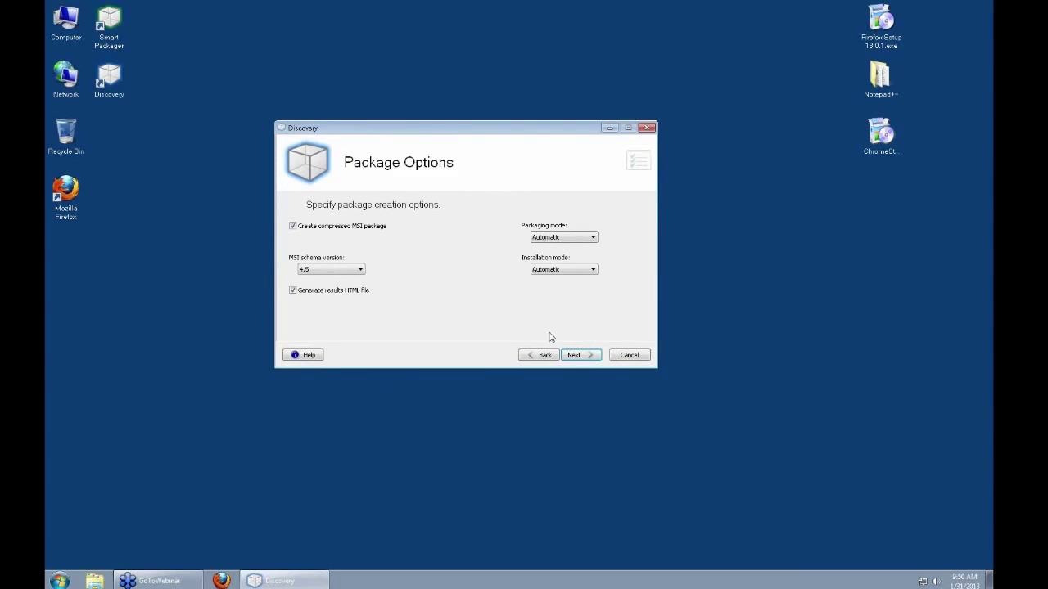
- Accept the package options and continue past the digital signature settings with package signing disabled
{"action": "left_click", "coordinate": [574, 355]}
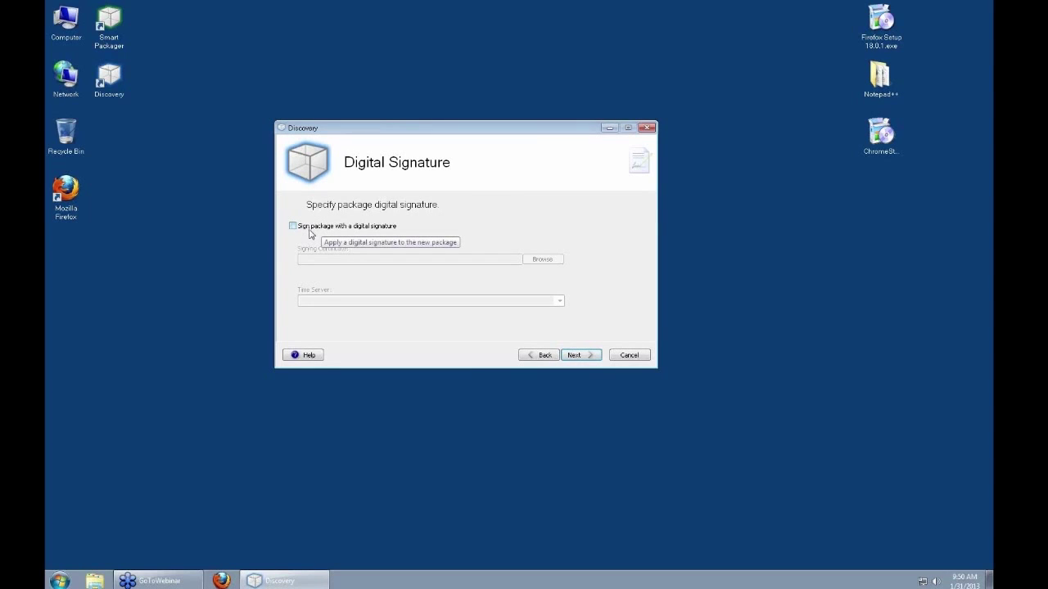
{"action": "left_click", "coordinate": [292, 227]}
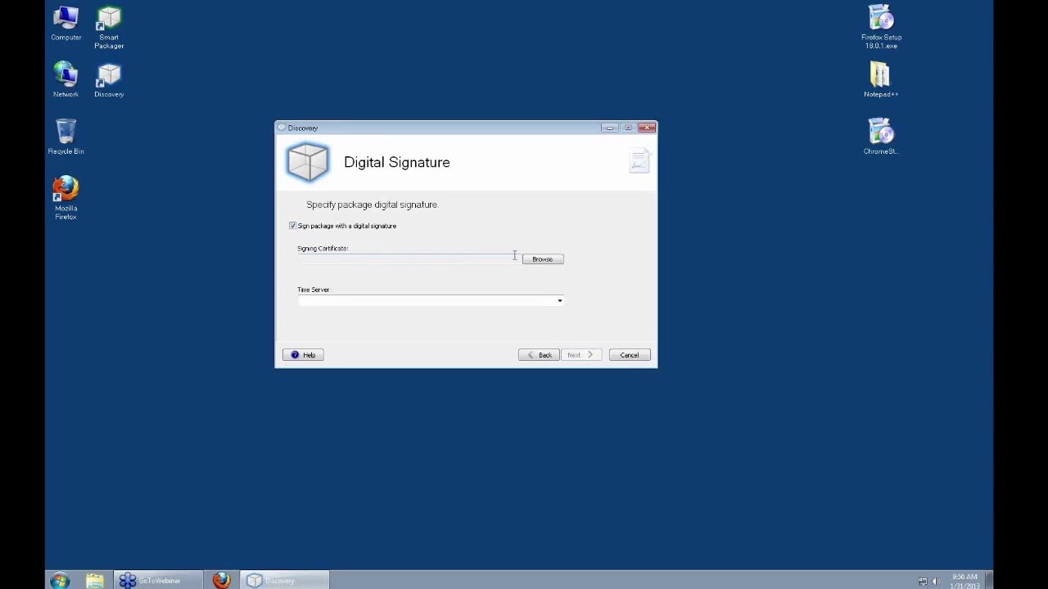
{"action": "left_click", "coordinate": [293, 226]}
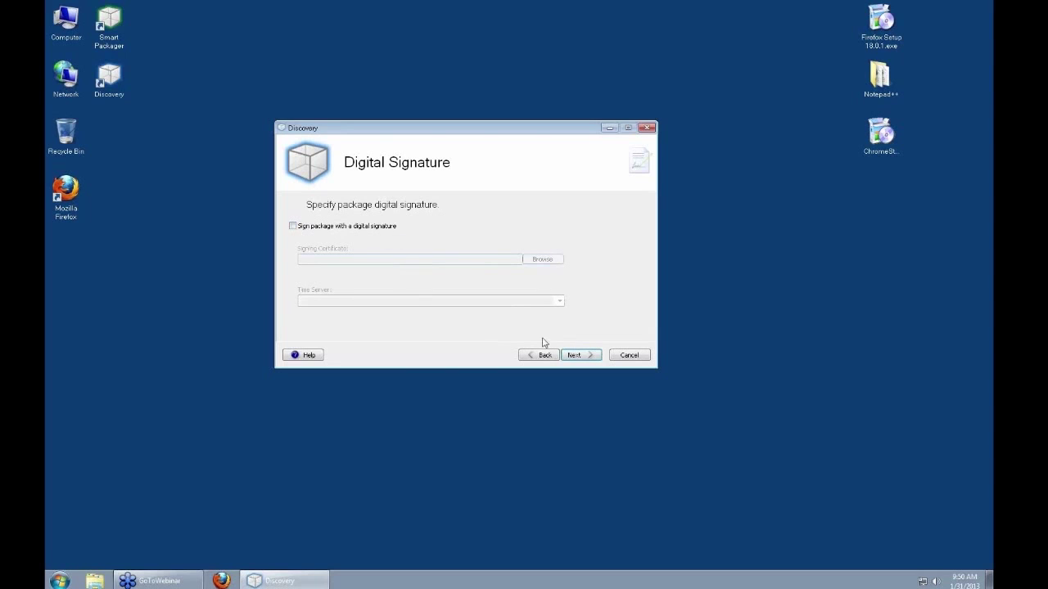
{"action": "left_click", "coordinate": [585, 357]}
- Review the file exclusions through the end of the list and accept them unchanged
{"action": "left_click_drag", "start_coordinate": [382, 131], "coordinate": [365, 101]}
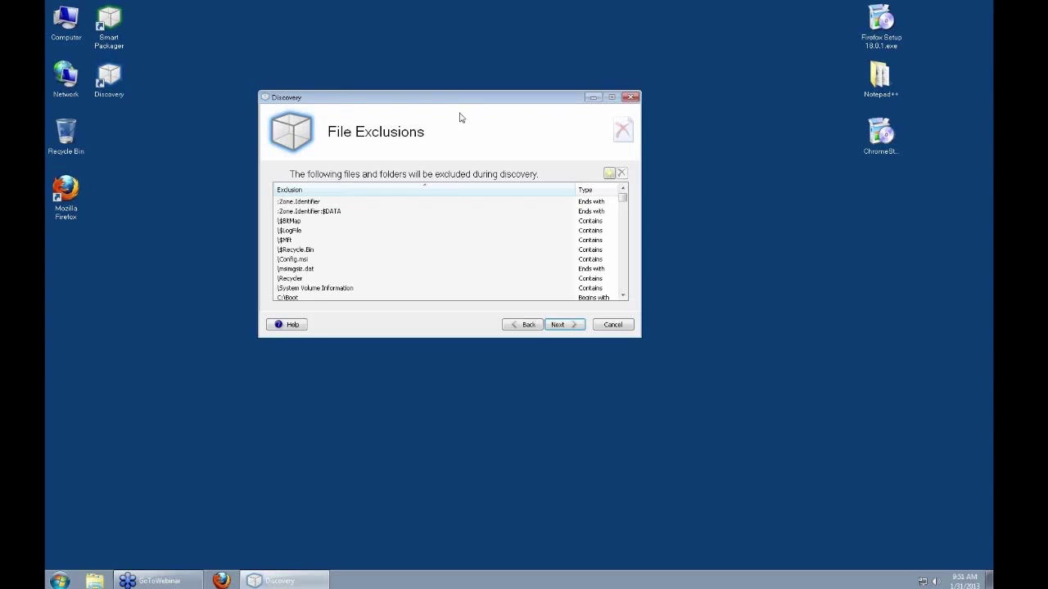
{"action": "left_click_drag", "start_coordinate": [459, 101], "coordinate": [471, 103]}
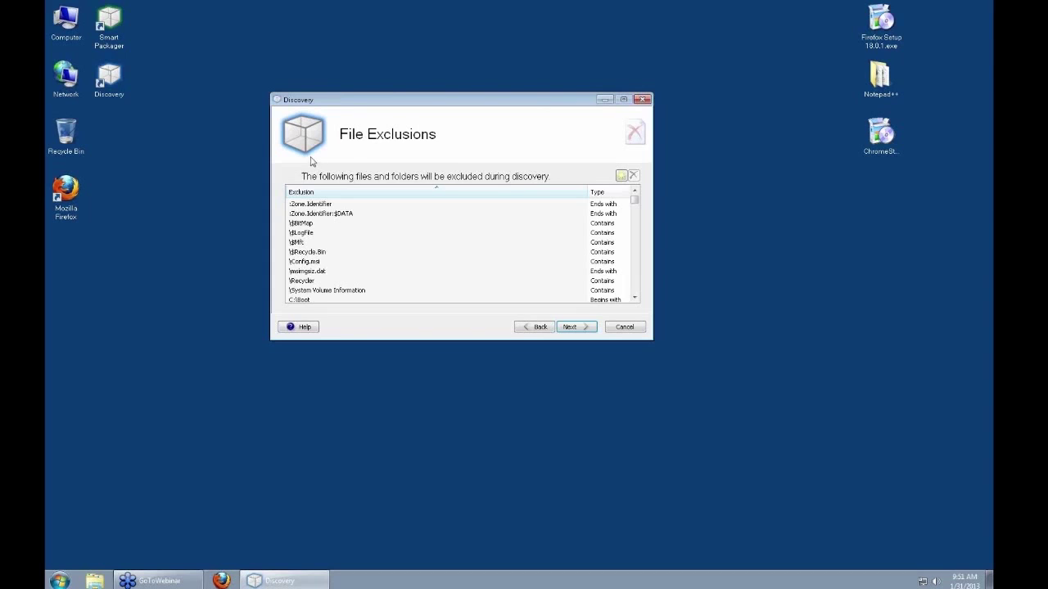
{"action": "left_click_drag", "start_coordinate": [635, 201], "coordinate": [636, 250]}
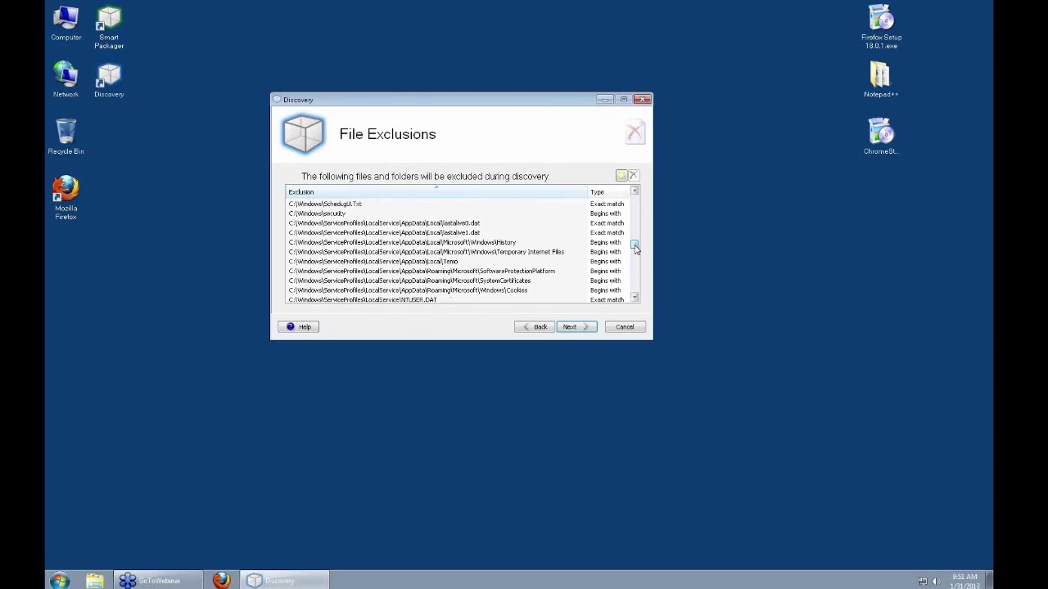
{"action": "left_click", "coordinate": [521, 242]}
{"action": "scroll", "coordinate": [501, 274], "scroll_direction": "down", "scroll_amount": 6}
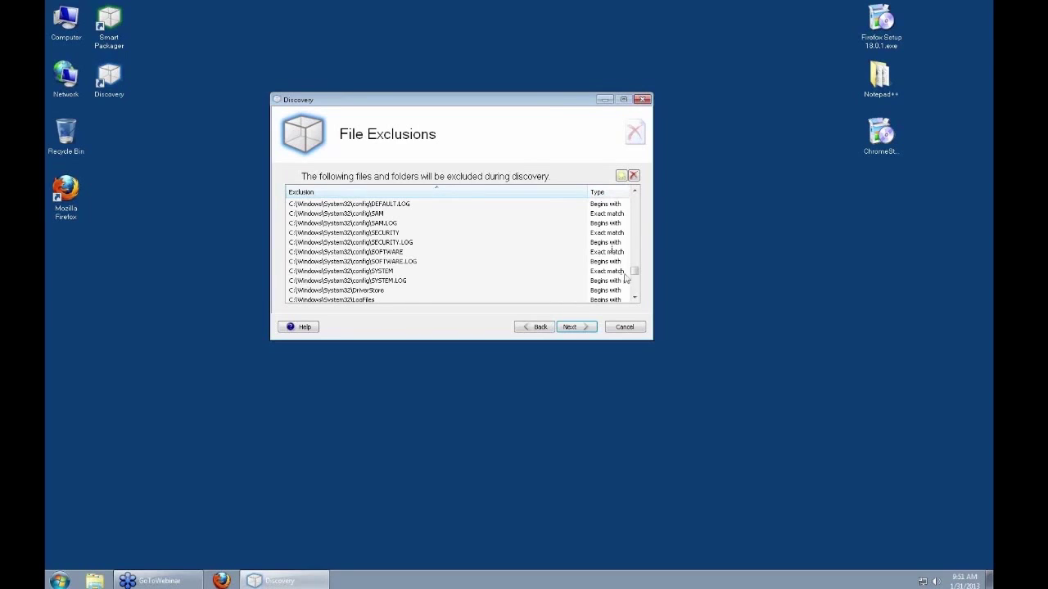
{"action": "left_click_drag", "start_coordinate": [635, 273], "coordinate": [637, 297]}
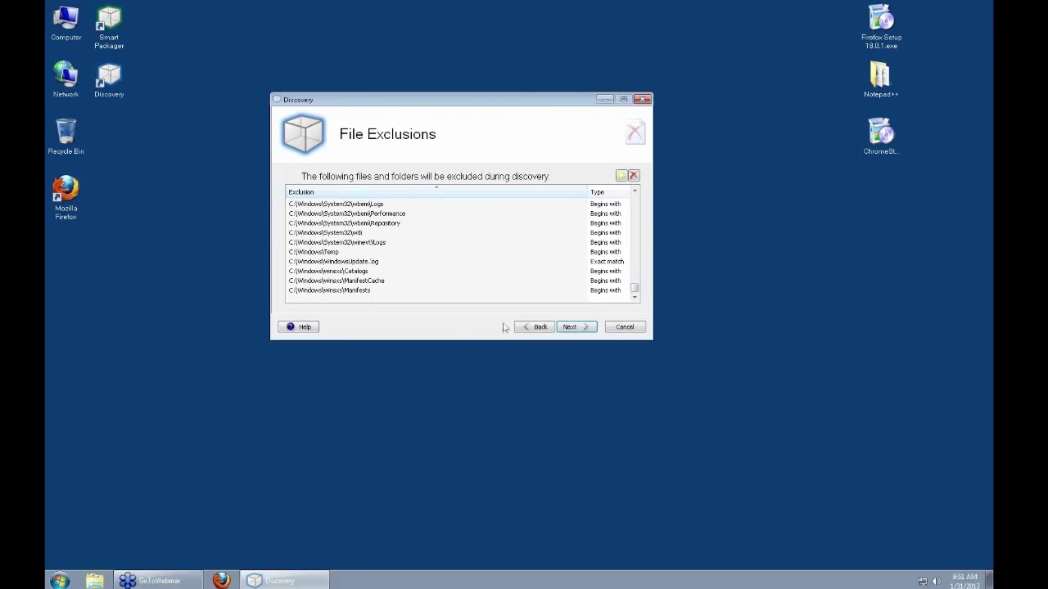
{"action": "left_click", "coordinate": [571, 327]}
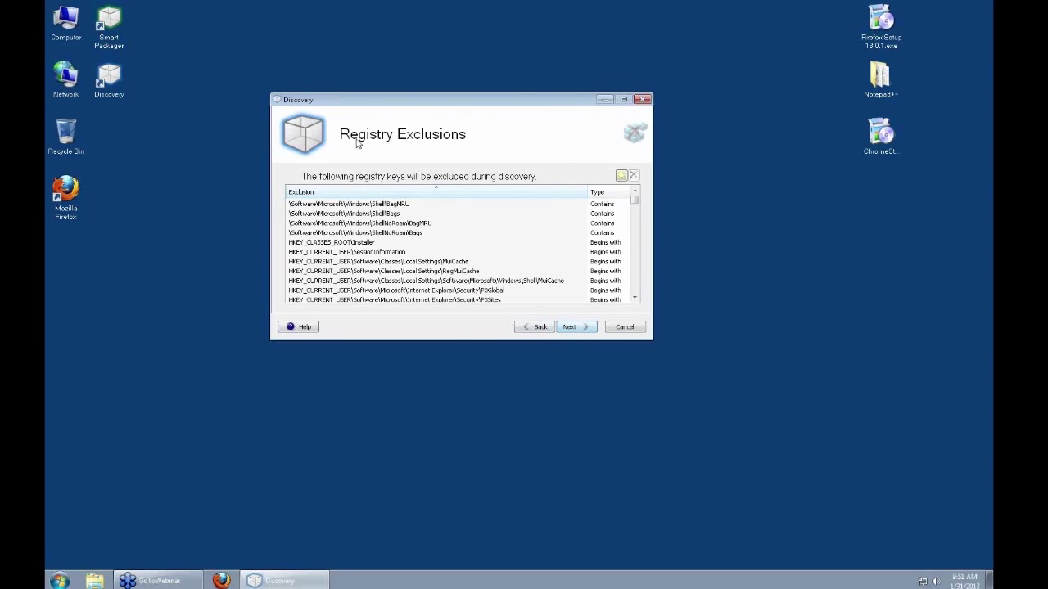
- Review the registry exclusions, including the HKEY_LOCAL_MACHINE entries, and accept them unchanged
{"action": "left_click", "coordinate": [370, 244]}
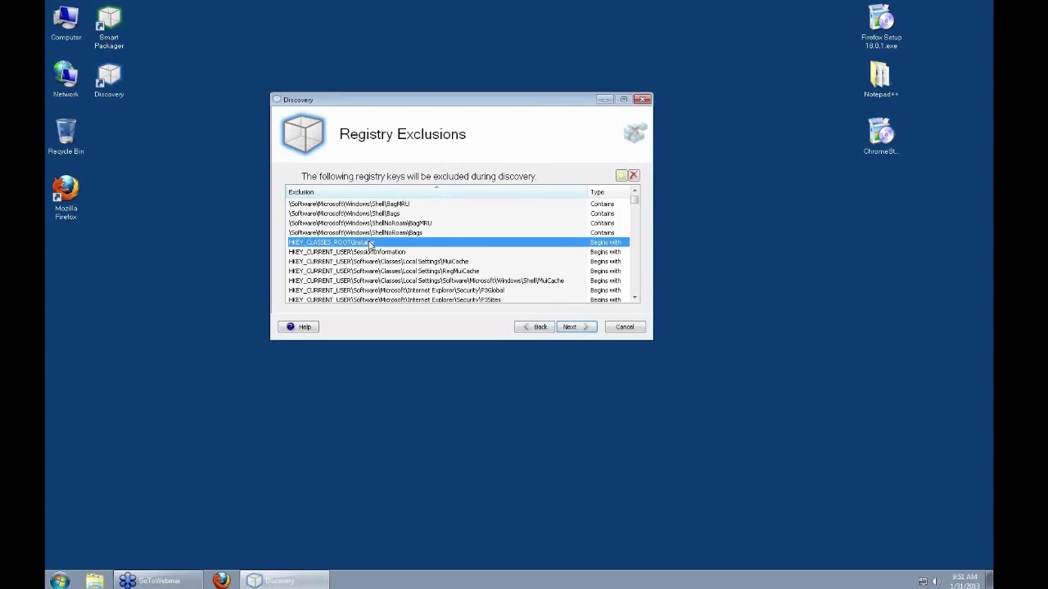
{"action": "scroll", "coordinate": [370, 244], "scroll_direction": "down", "scroll_amount": 8}
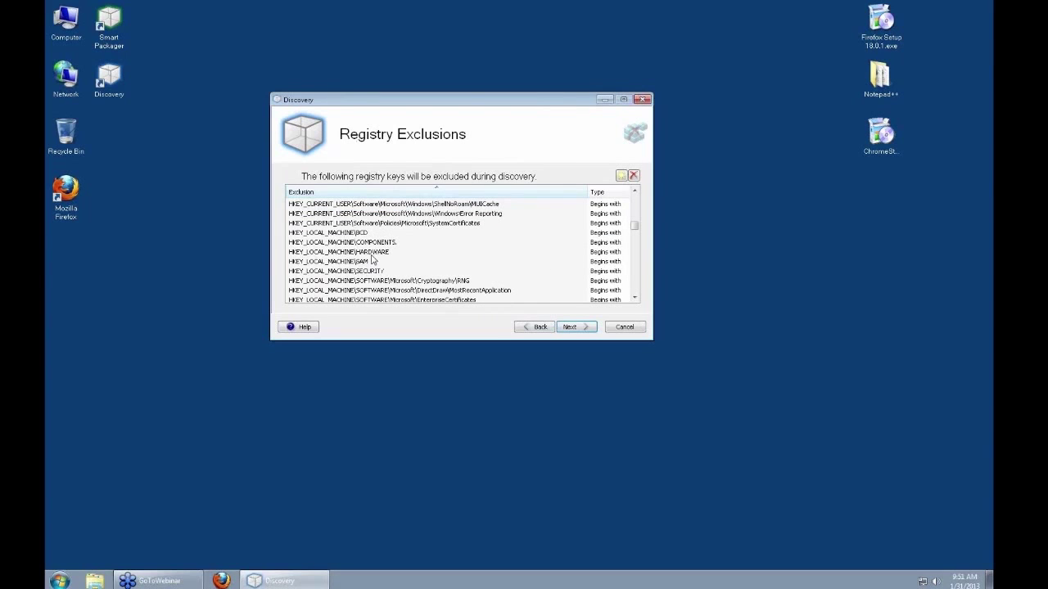
{"action": "left_click", "coordinate": [353, 261]}
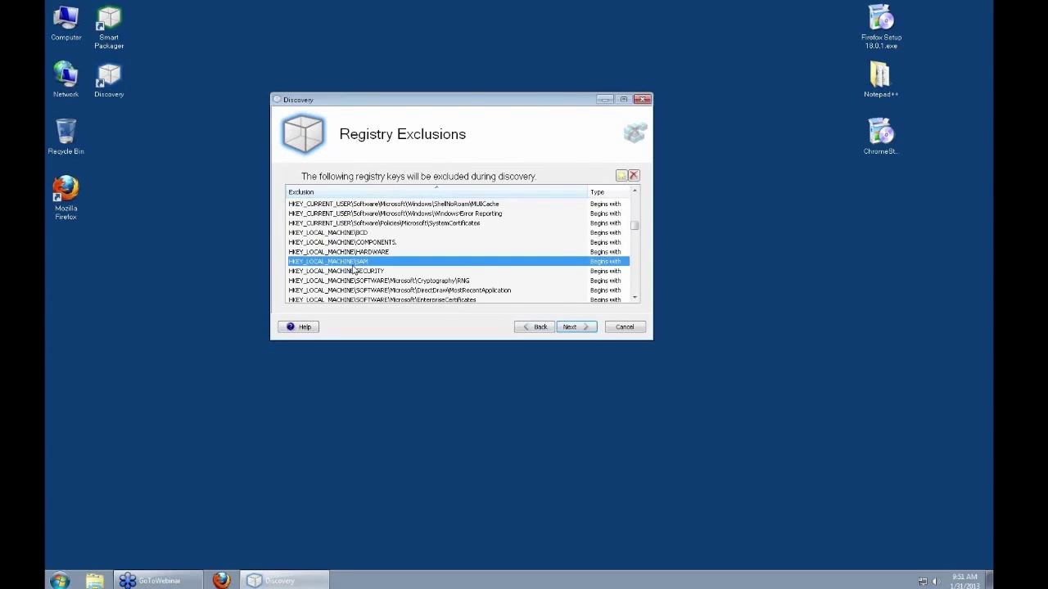
{"action": "scroll", "coordinate": [354, 266], "scroll_direction": "down", "scroll_amount": 3}
{"action": "scroll", "coordinate": [354, 270], "scroll_direction": "down", "scroll_amount": 3}
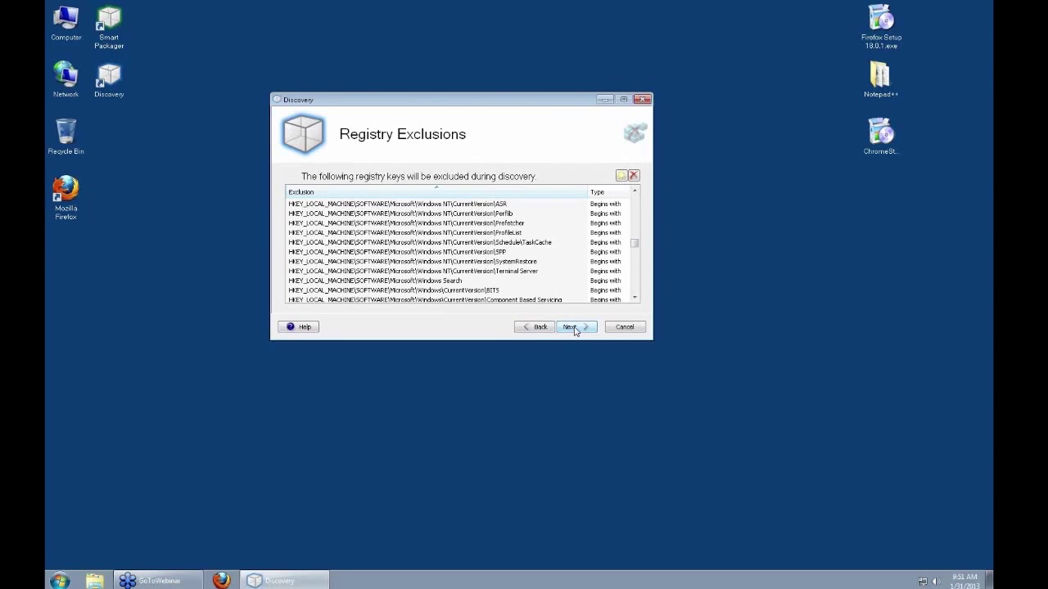
{"action": "left_click", "coordinate": [571, 327]}
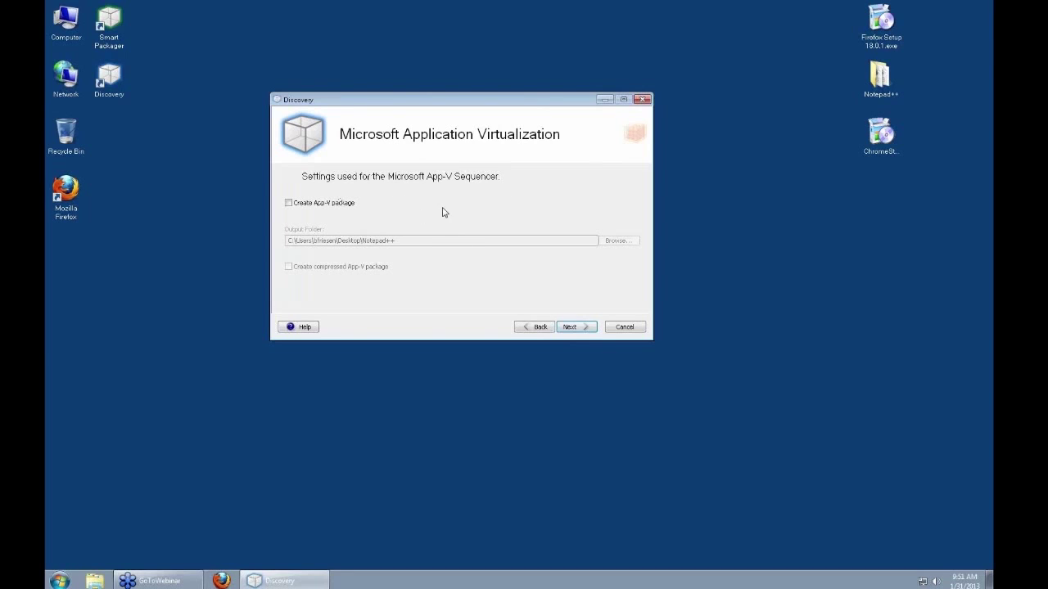
- Start package discovery without creating an App-V package, and minimize the Discovery window
{"action": "left_click", "coordinate": [572, 327]}
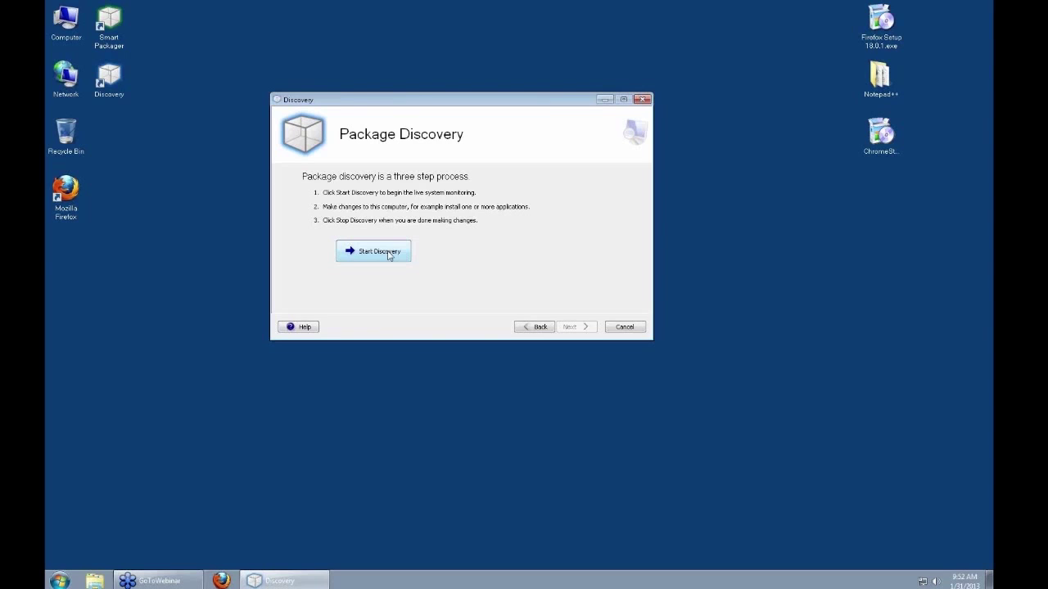
{"action": "left_click", "coordinate": [389, 255]}
{"action": "left_click", "coordinate": [604, 99]}
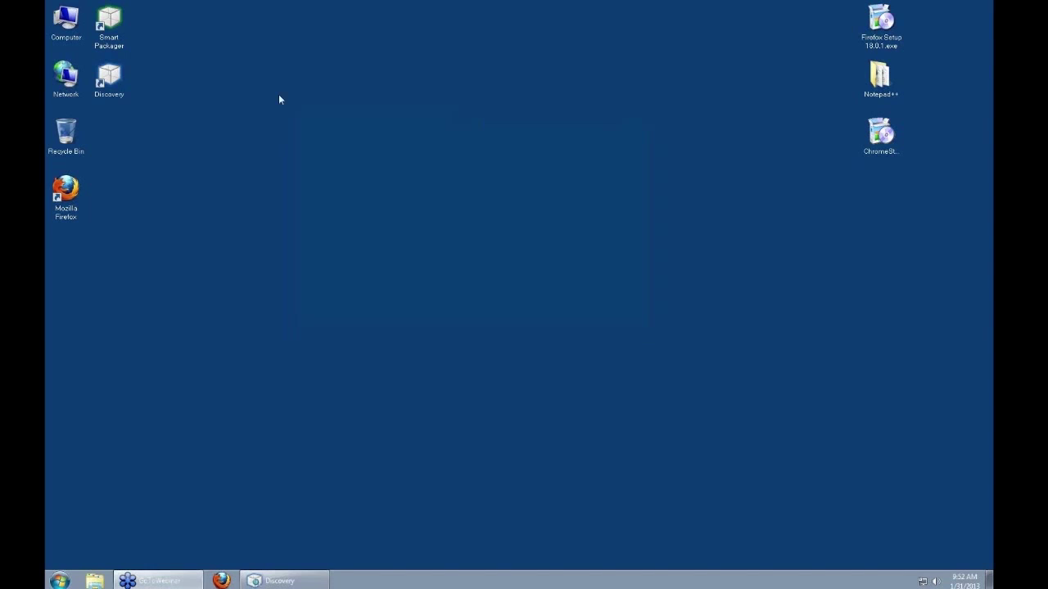
- Copy the Notepad++ folder from the desktop into C:\Program Files
{"action": "right_click", "coordinate": [76, 25]}
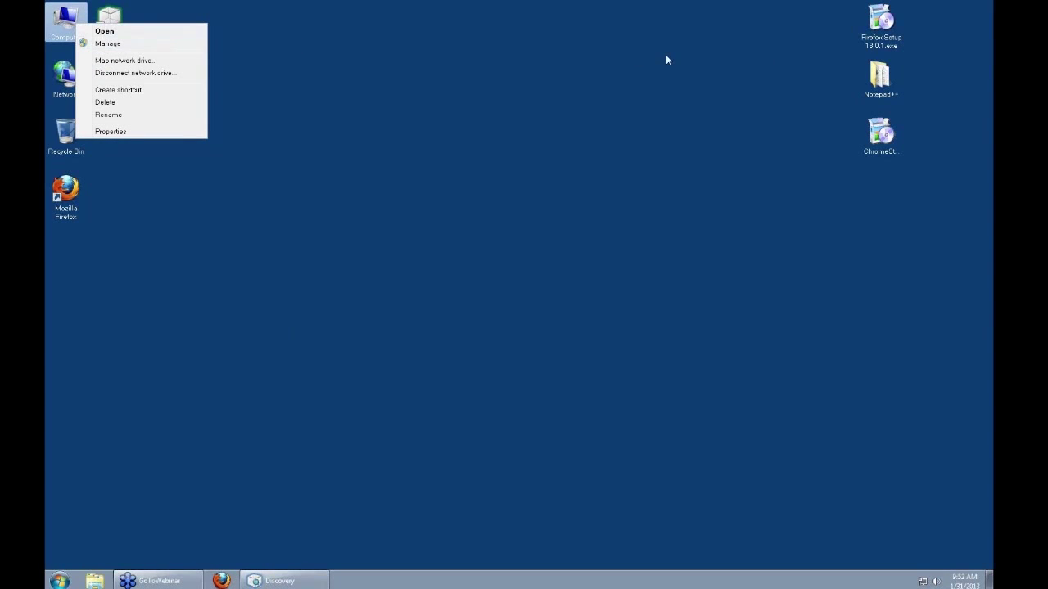
{"action": "left_click", "coordinate": [132, 37]}
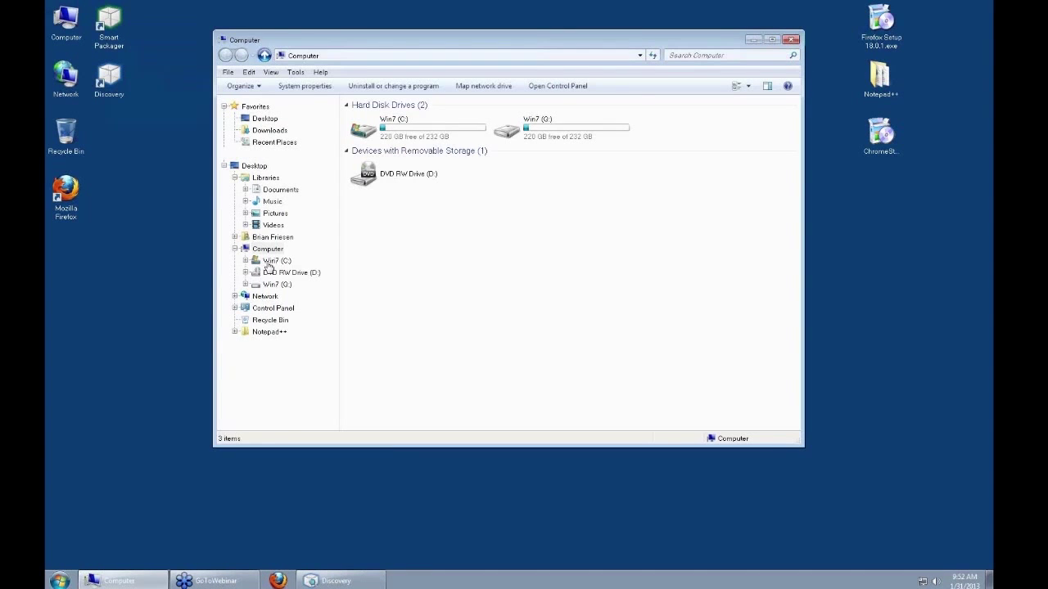
{"action": "left_click", "coordinate": [269, 261]}
{"action": "left_click", "coordinate": [292, 321]}
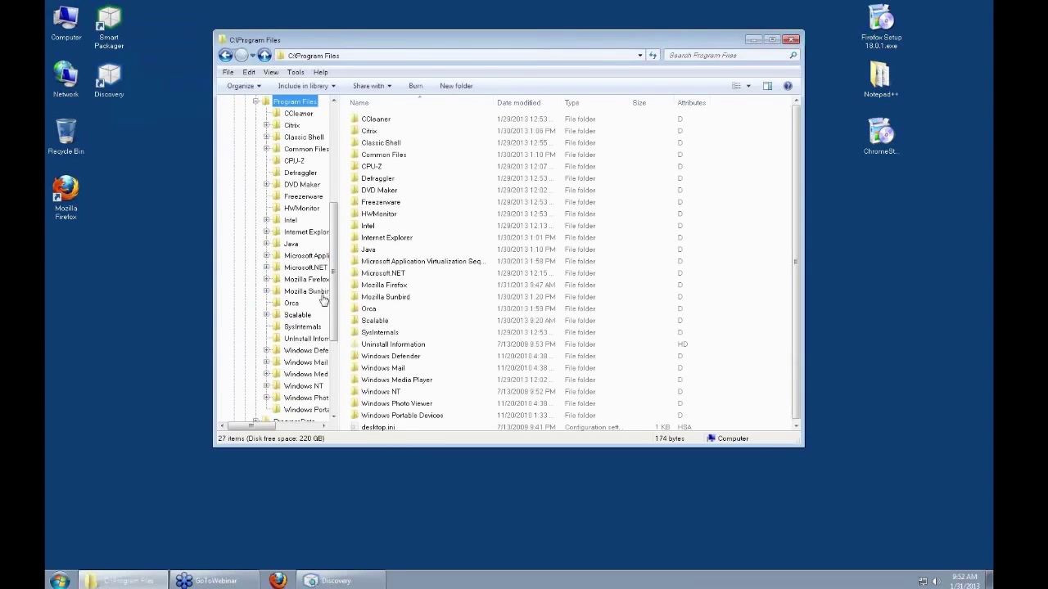
{"action": "left_click_drag", "start_coordinate": [875, 85], "coordinate": [754, 269]}
{"action": "left_click", "coordinate": [754, 267]}
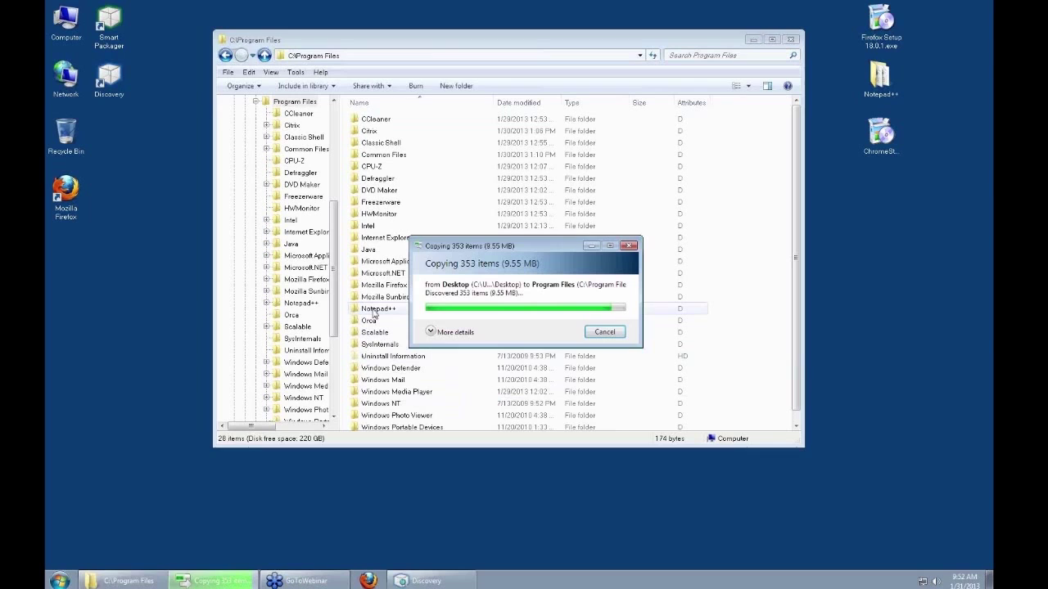
- Create a desktop shortcut to notepad++.exe from C:\Program Files\Notepad++, and close the folder window
{"action": "double_click", "coordinate": [375, 310]}
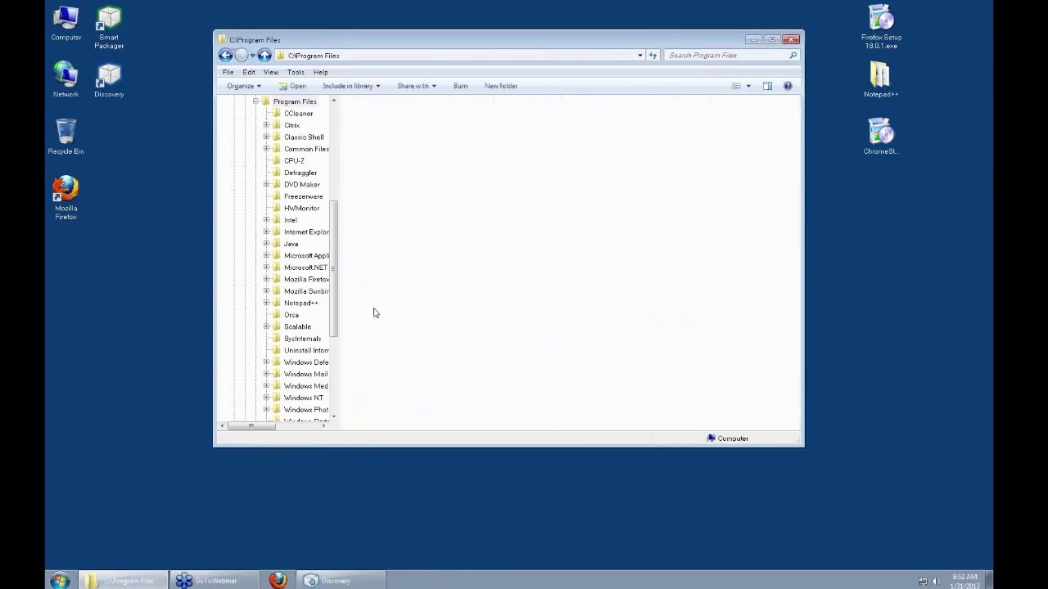
{"action": "left_click_drag", "start_coordinate": [378, 249], "coordinate": [106, 295]}
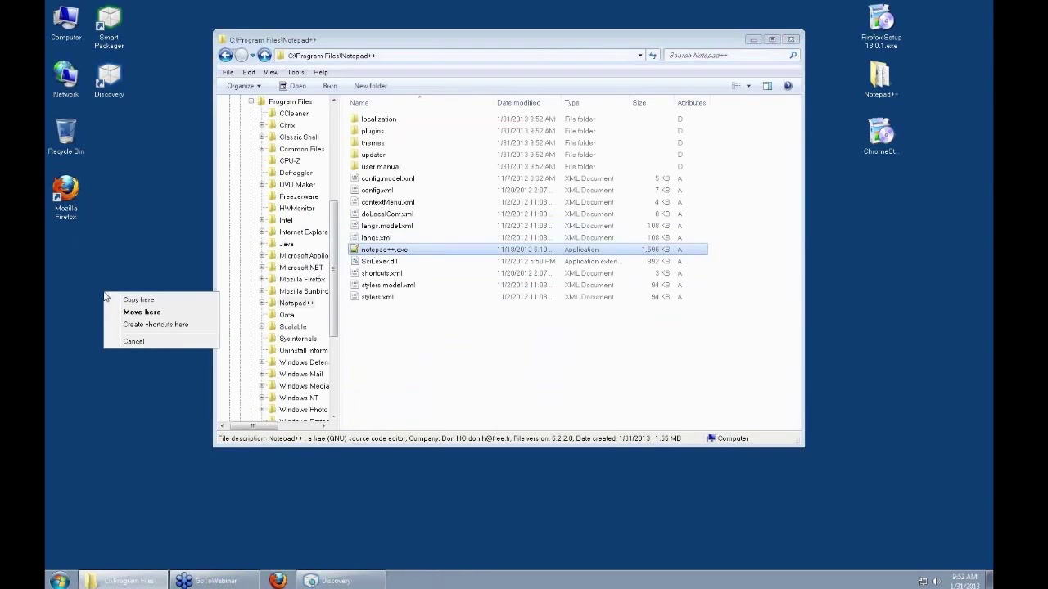
{"action": "left_click", "coordinate": [147, 325]}
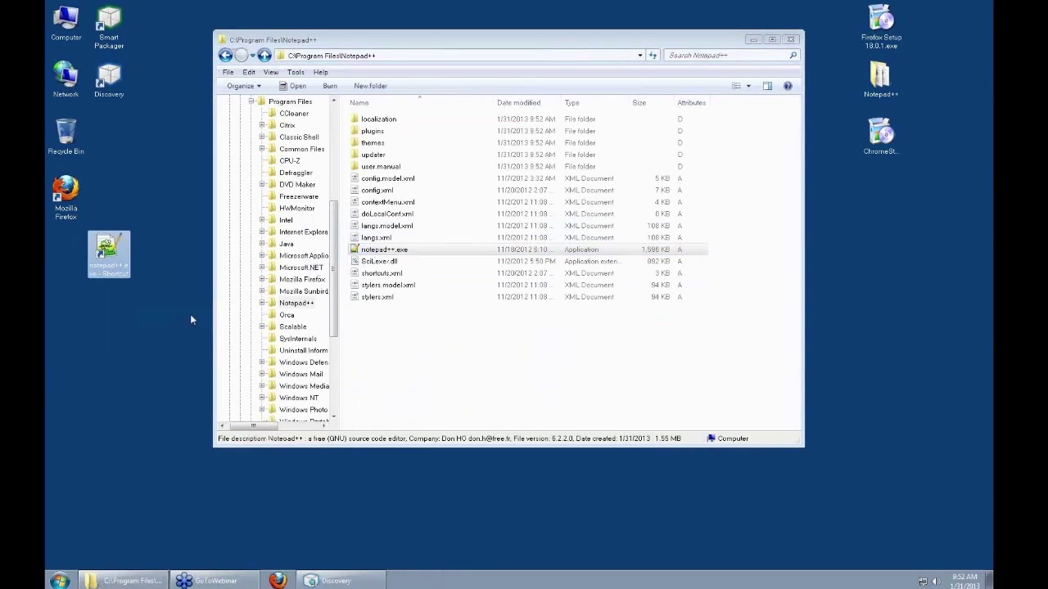
{"action": "left_click", "coordinate": [790, 40]}
- Stop the package discovery and review the modified and deleted files and registry keys in the results
{"action": "left_click", "coordinate": [265, 578]}
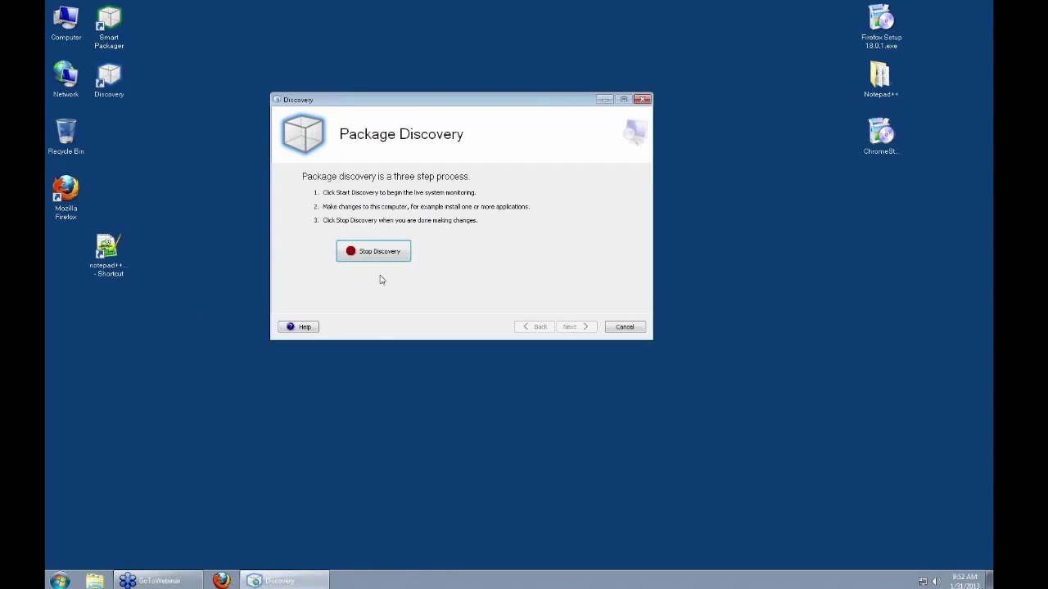
{"action": "left_click", "coordinate": [580, 327]}
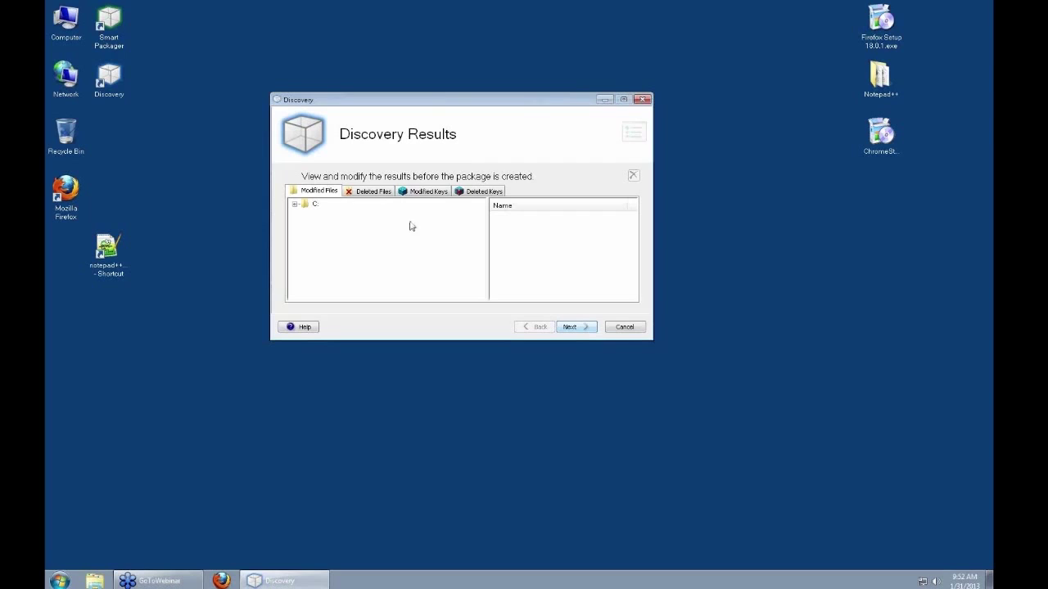
{"action": "left_click", "coordinate": [297, 204]}
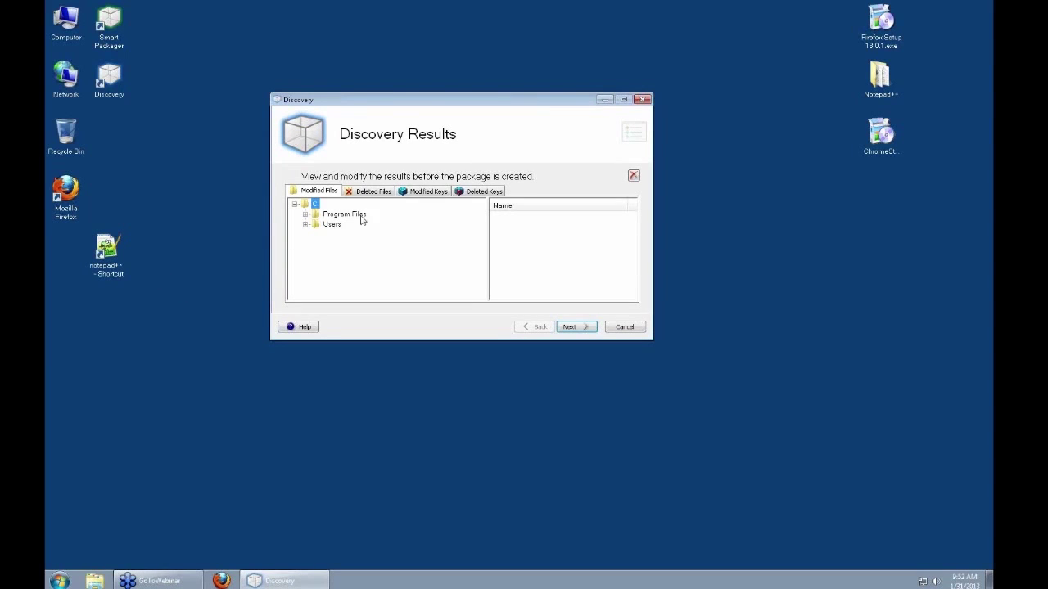
{"action": "left_click", "coordinate": [381, 193]}
{"action": "left_click", "coordinate": [417, 191]}
{"action": "left_click", "coordinate": [479, 191]}
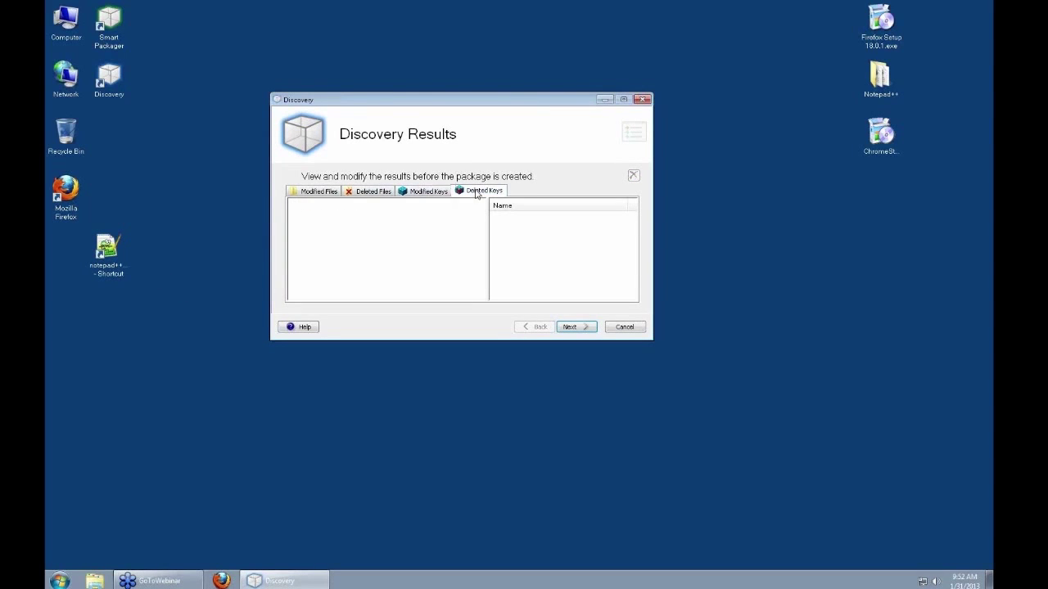
{"action": "left_click", "coordinate": [323, 192]}
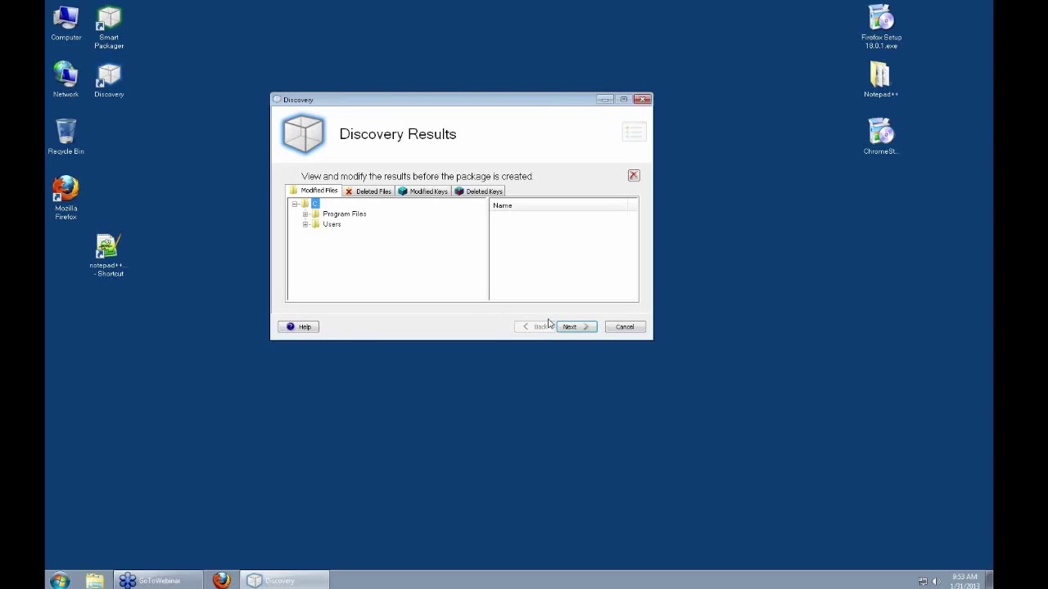
- Accept the discovery results and save the Notepad++ package, keeping it set to be added to Smart Packager
{"action": "left_click", "coordinate": [576, 327]}
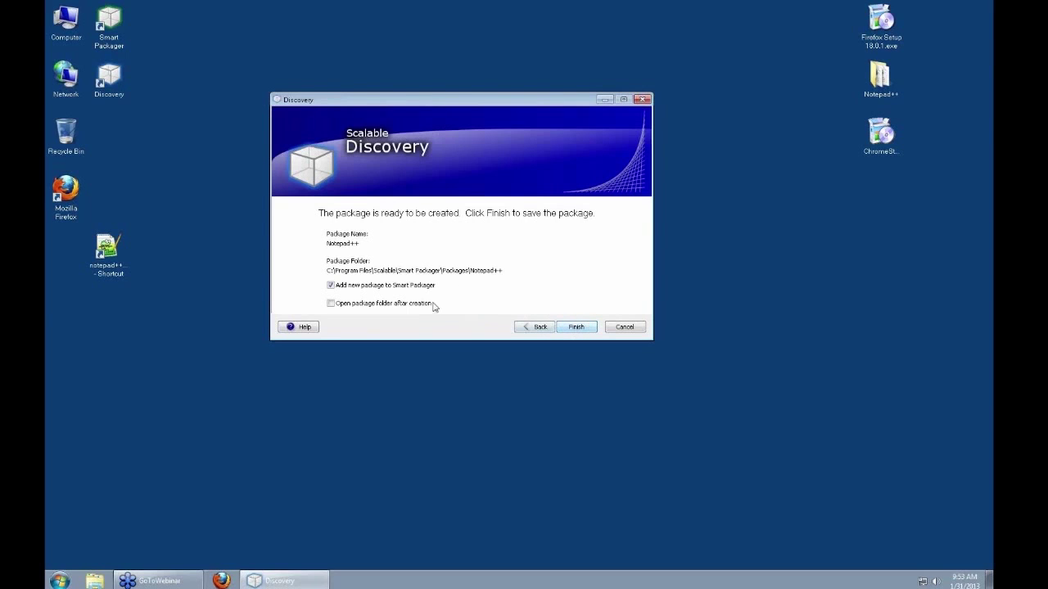
{"action": "left_click", "coordinate": [578, 329]}
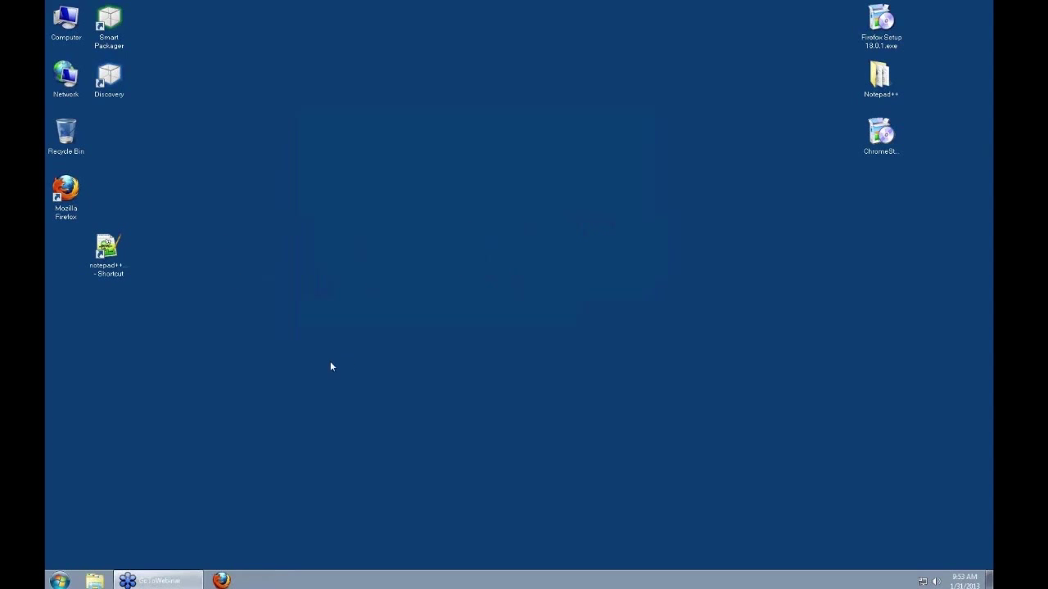
- Start a new Discovery package named Chrome in the default output folder, with advanced options shown
{"action": "double_click", "coordinate": [111, 82]}
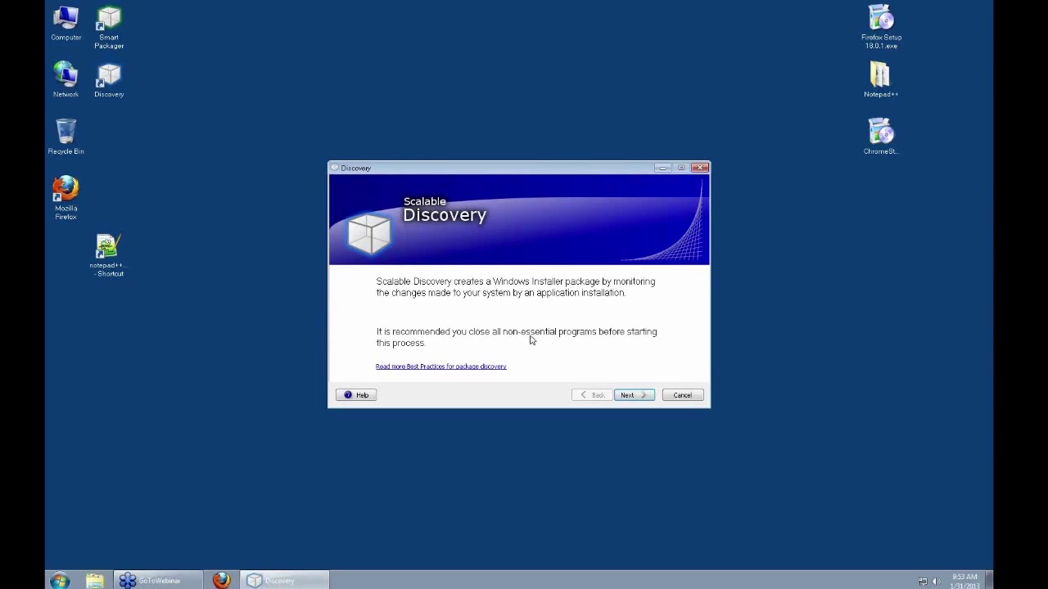
{"action": "left_click", "coordinate": [624, 395]}
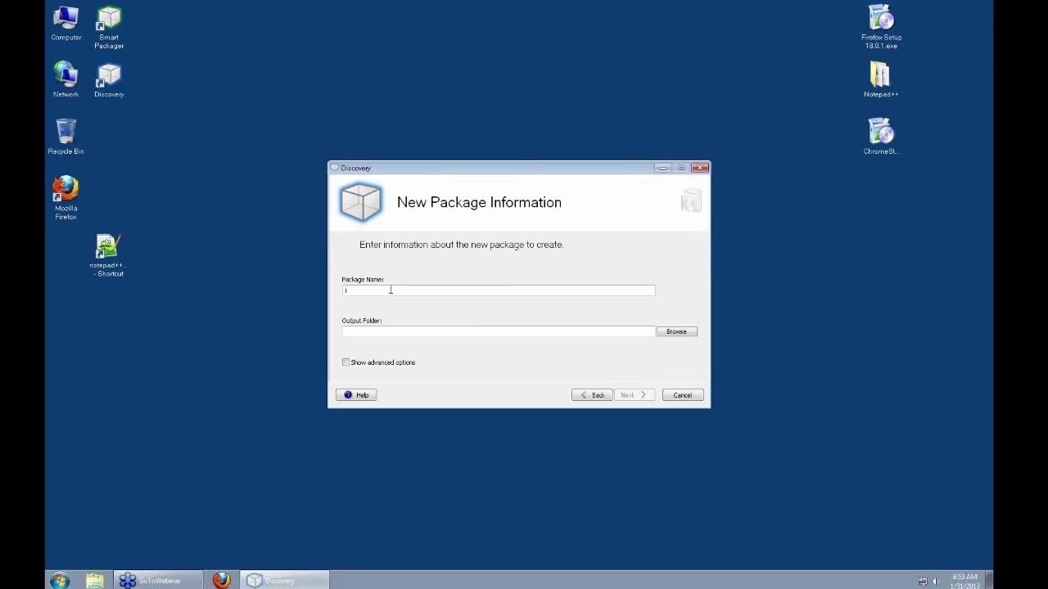
{"action": "type", "text": "Chrome"}
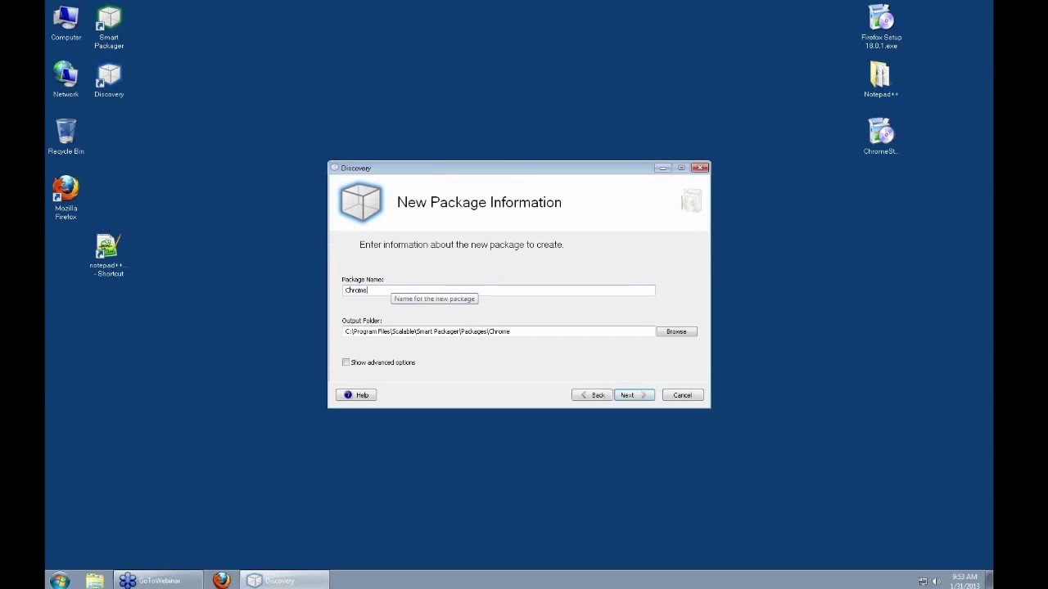
{"action": "left_click", "coordinate": [376, 365]}
{"action": "left_click", "coordinate": [628, 396]}
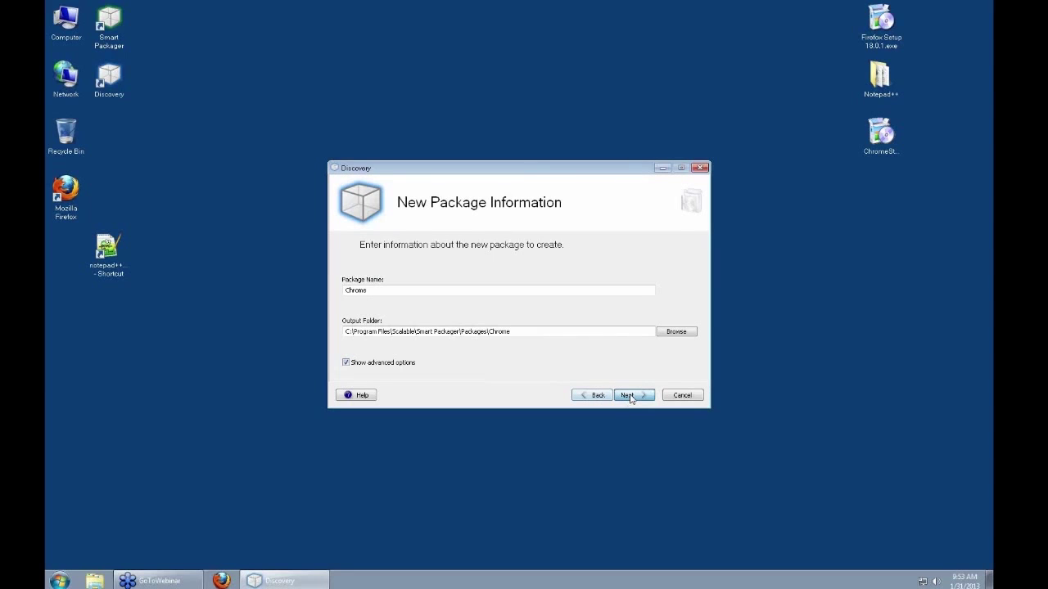
- Leave the Chrome package without a digital signature and accept the default advanced settings up to the App-V settings
{"action": "left_click", "coordinate": [629, 396]}
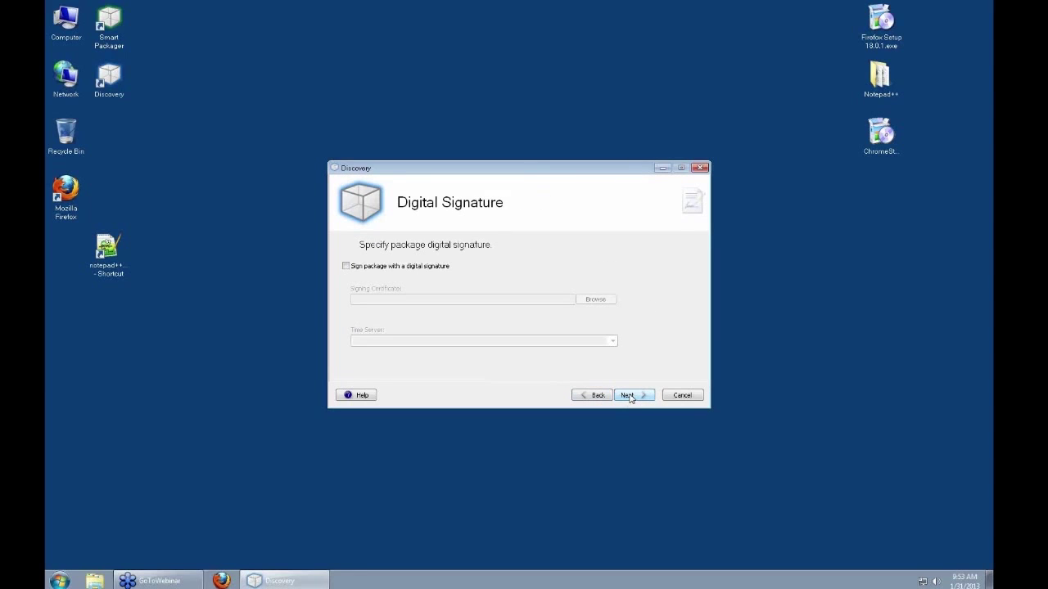
{"action": "left_click", "coordinate": [628, 397]}
{"action": "left_click", "coordinate": [628, 397]}
{"action": "left_click", "coordinate": [627, 396]}
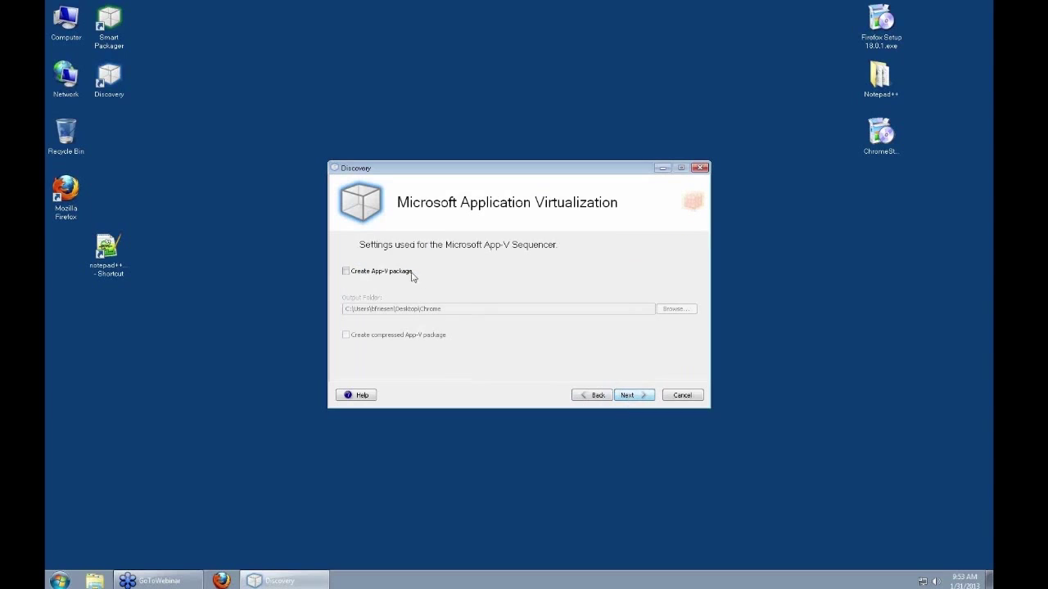
- Enable creating an App-V package and a compressed App-V package, keeping the default Chrome output folder on the desktop
{"action": "left_click", "coordinate": [345, 273]}
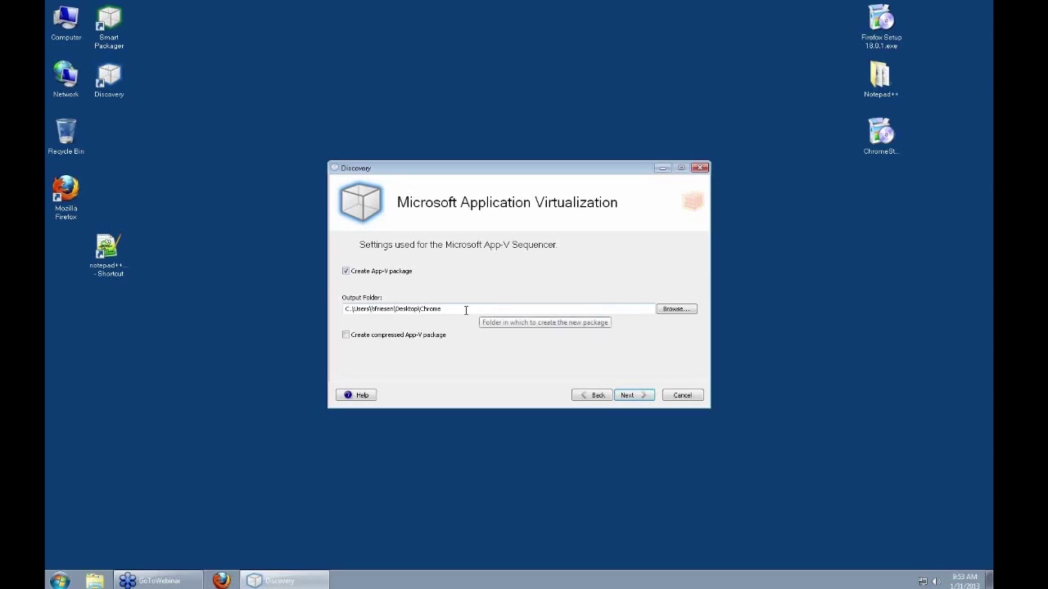
{"action": "left_click", "coordinate": [347, 335]}
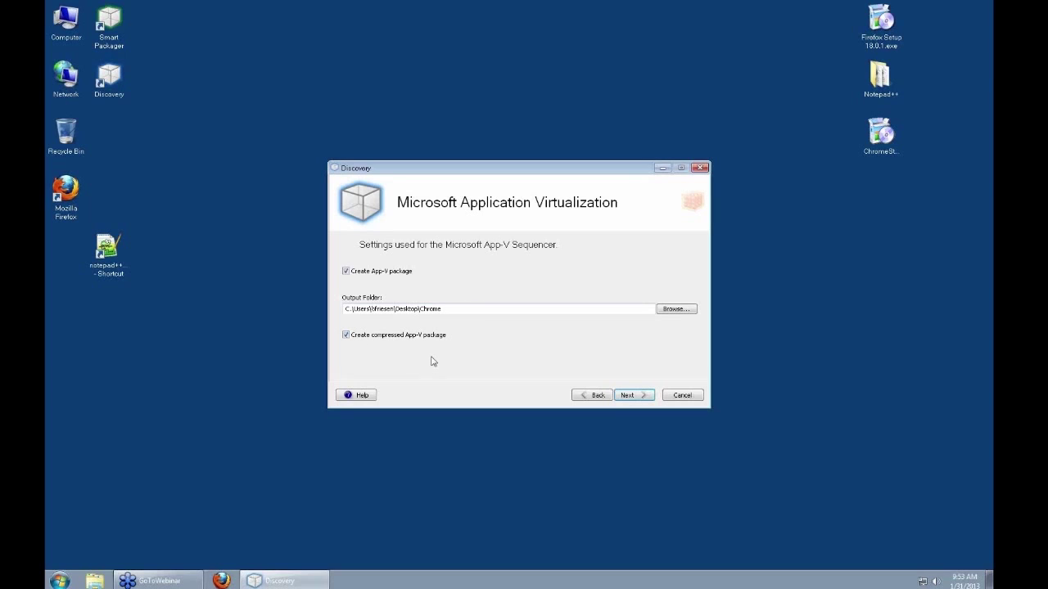
{"action": "left_click", "coordinate": [627, 397]}
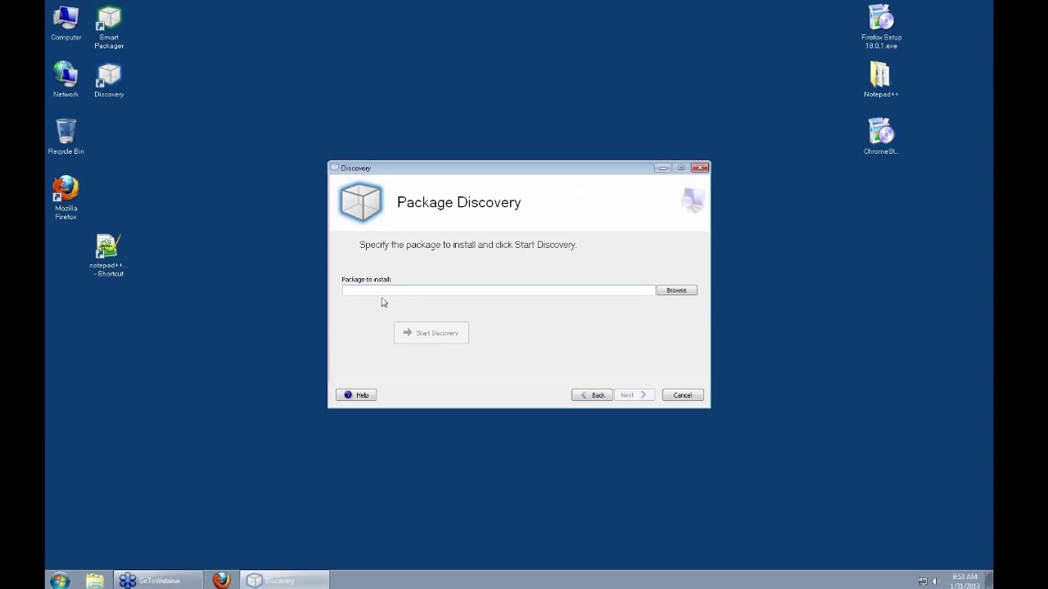
- Choose ChromeStandaloneSetup.exe from the desktop as the package to install and start discovery
{"action": "left_click", "coordinate": [679, 292]}
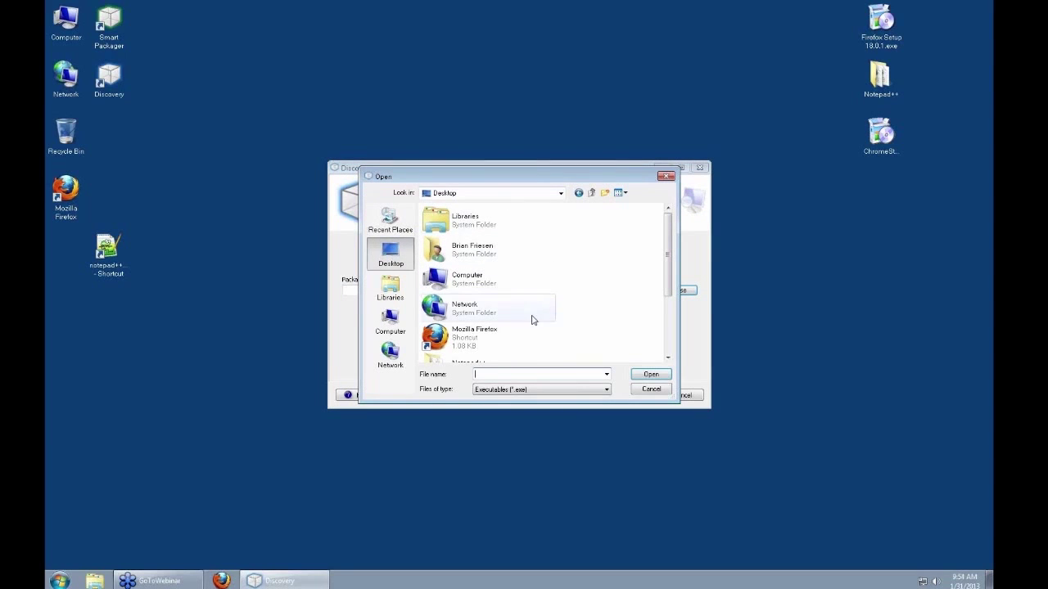
{"action": "scroll", "coordinate": [672, 274], "scroll_direction": "down", "scroll_amount": 3}
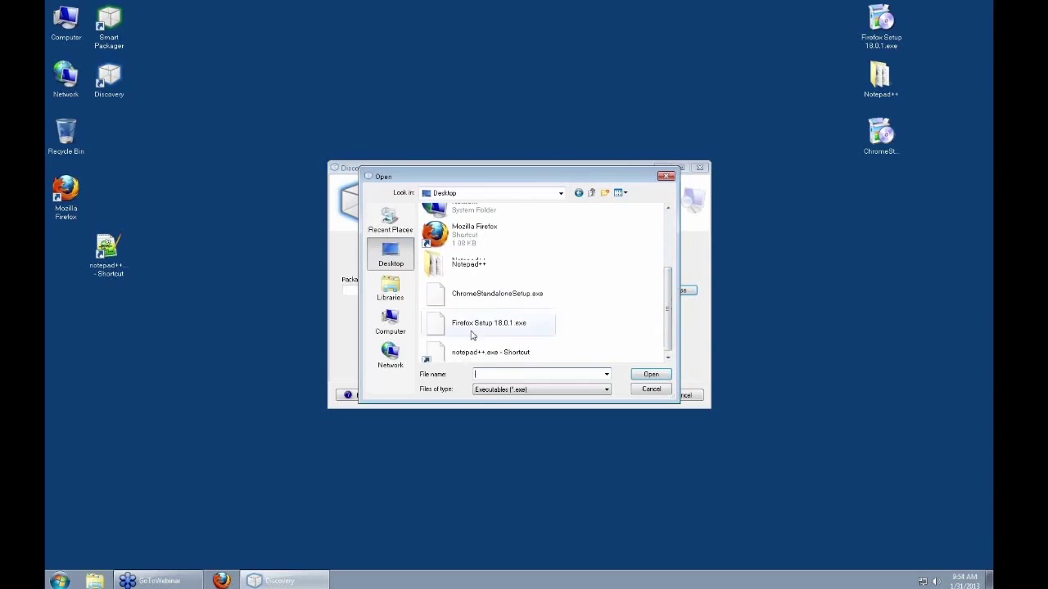
{"action": "left_click", "coordinate": [455, 299]}
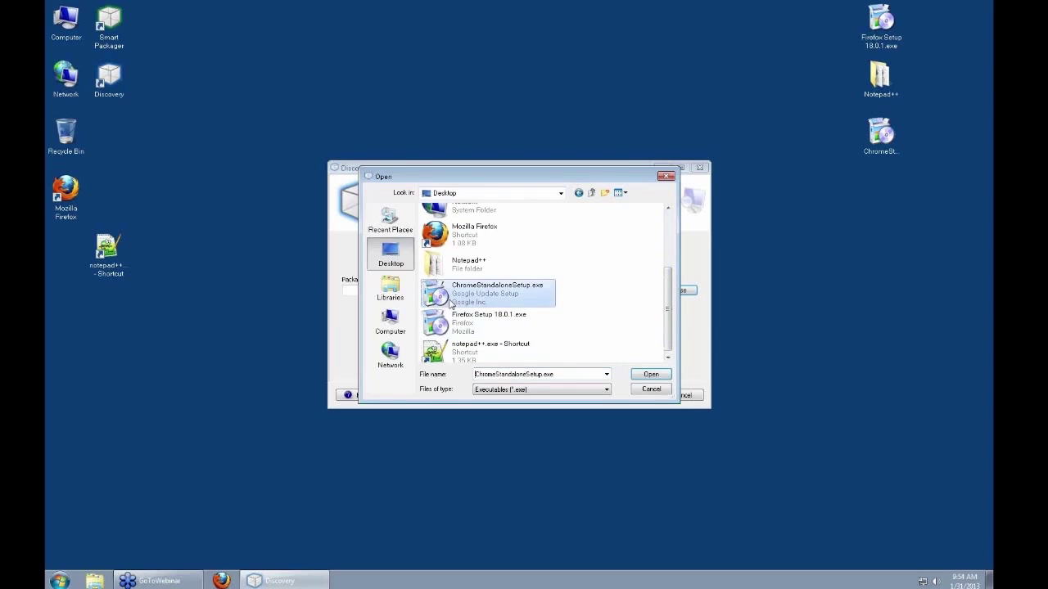
{"action": "left_click", "coordinate": [651, 375]}
{"action": "left_click", "coordinate": [436, 336]}
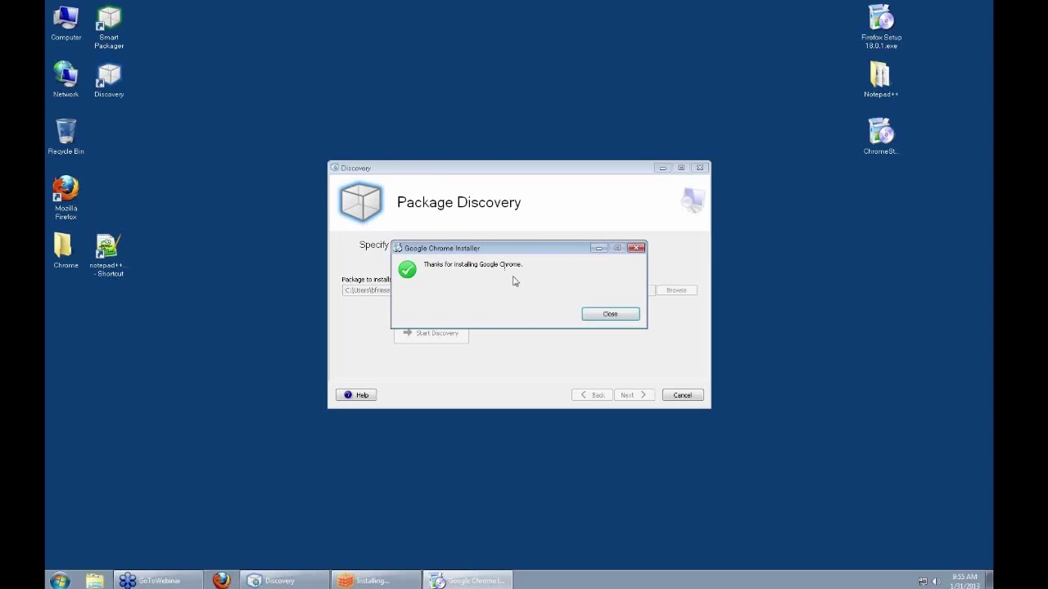
- Close the finished Google Chrome installer and minimize the Discovery window while the discovery keeps running
{"action": "left_click_drag", "start_coordinate": [541, 252], "coordinate": [530, 211]}
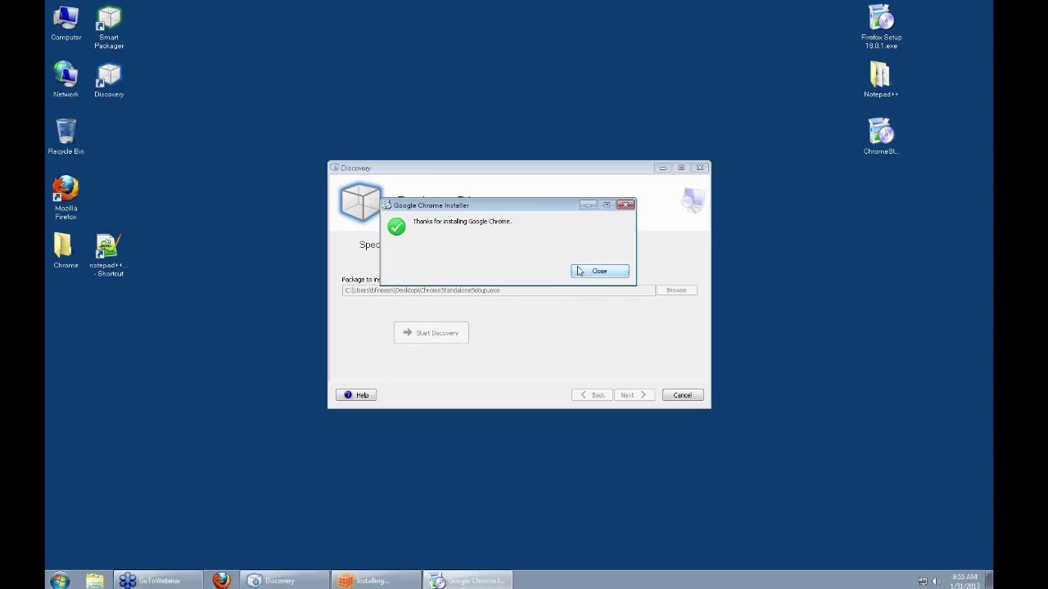
{"action": "left_click", "coordinate": [597, 272]}
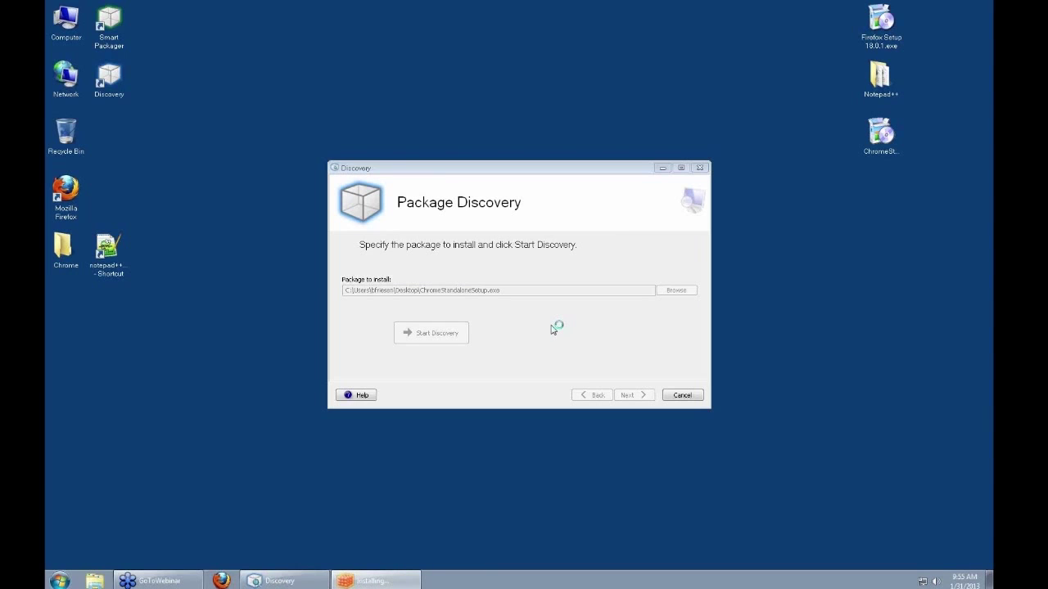
{"action": "left_click_drag", "start_coordinate": [596, 170], "coordinate": [447, 86]}
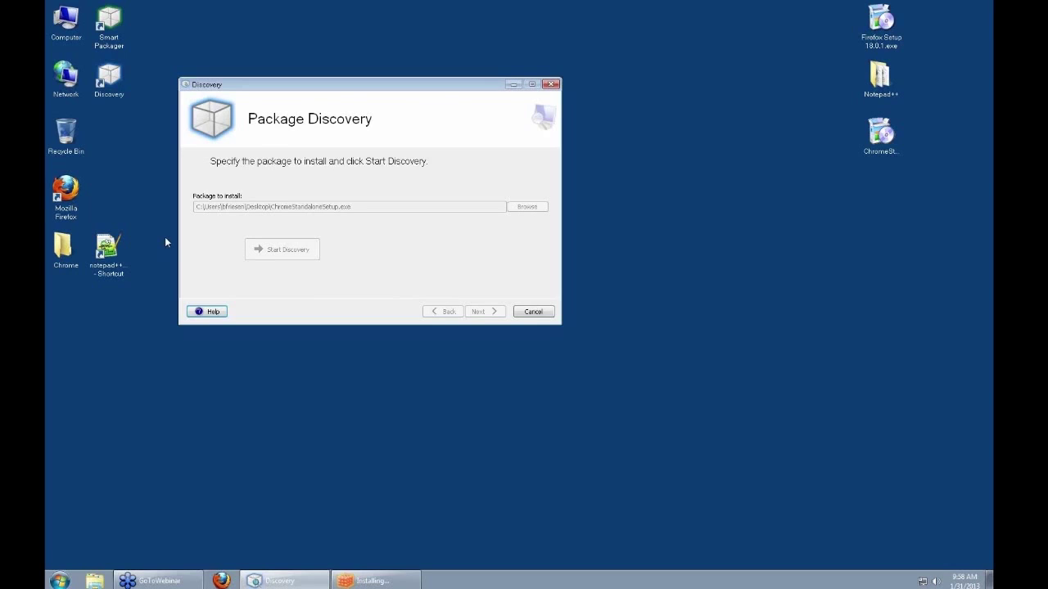
{"action": "left_click", "coordinate": [512, 84]}
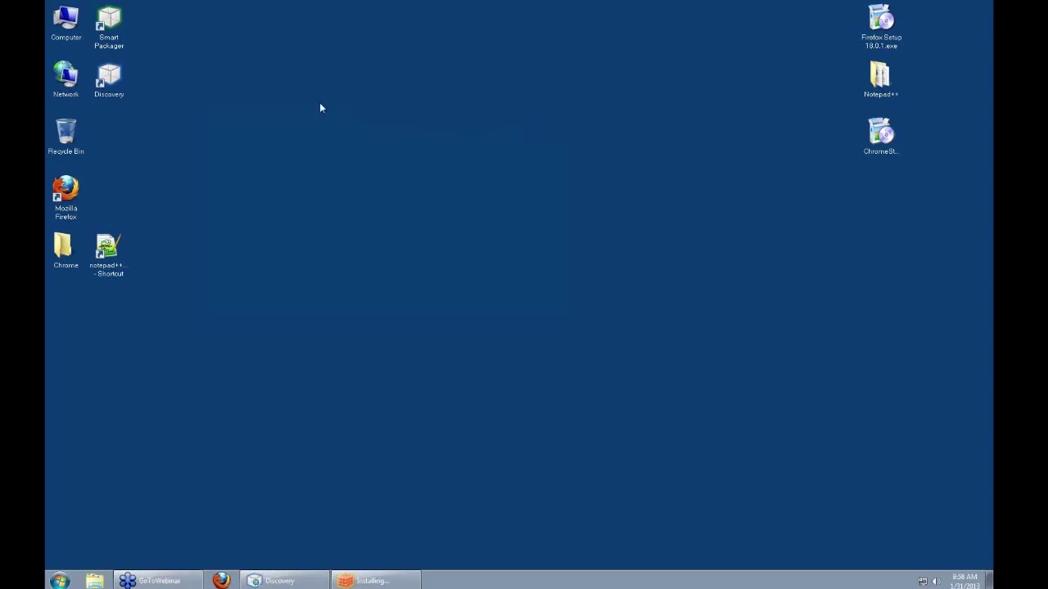
- Open Smart Packager from the desktop and show the package workflow
{"action": "double_click", "coordinate": [109, 34]}
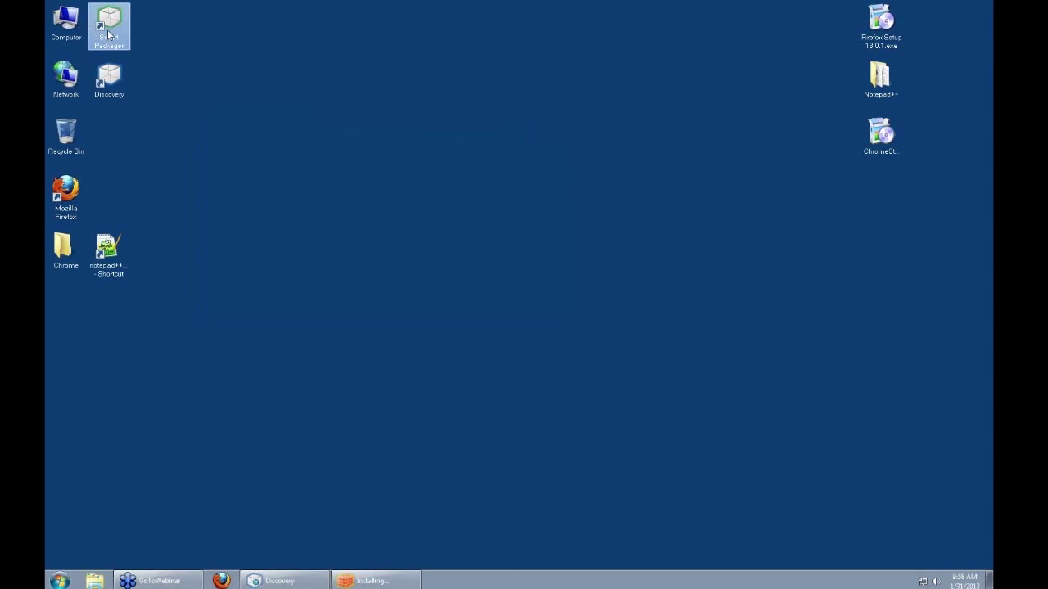
{"action": "left_click_drag", "start_coordinate": [236, 54], "coordinate": [320, 88]}
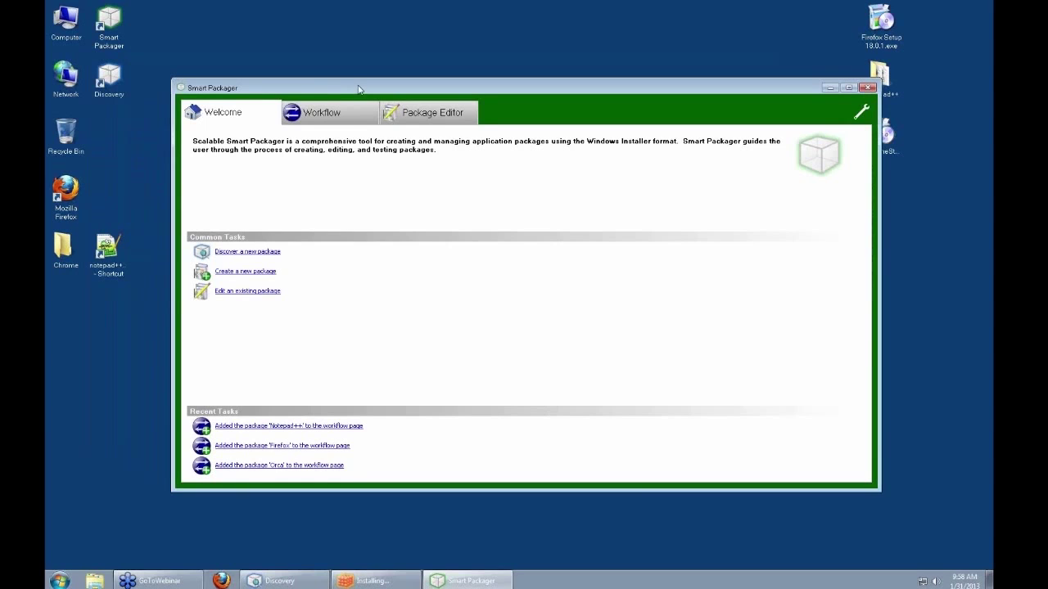
{"action": "left_click_drag", "start_coordinate": [359, 88], "coordinate": [339, 52]}
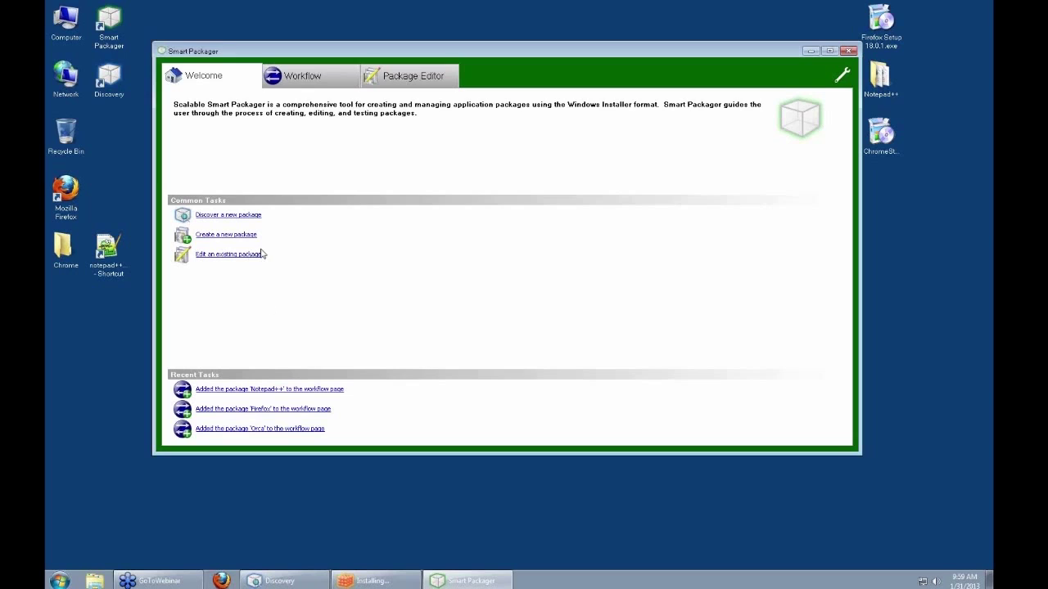
{"action": "left_click", "coordinate": [304, 81]}
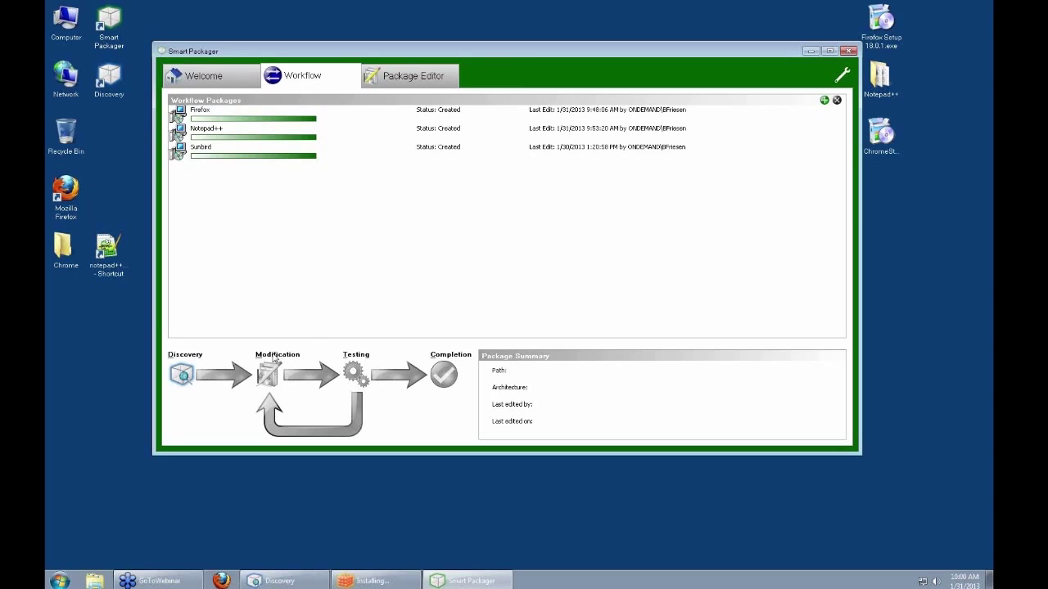
- Move the Notepad++ package to the modification phase and close its Package Editor without making changes
{"action": "left_click", "coordinate": [219, 136]}
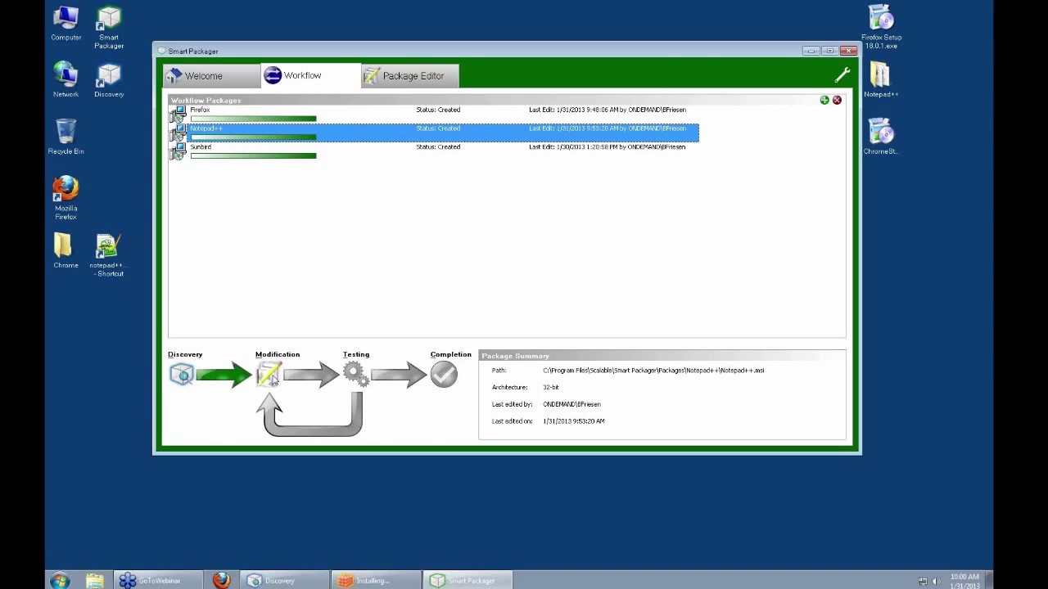
{"action": "left_click", "coordinate": [271, 378]}
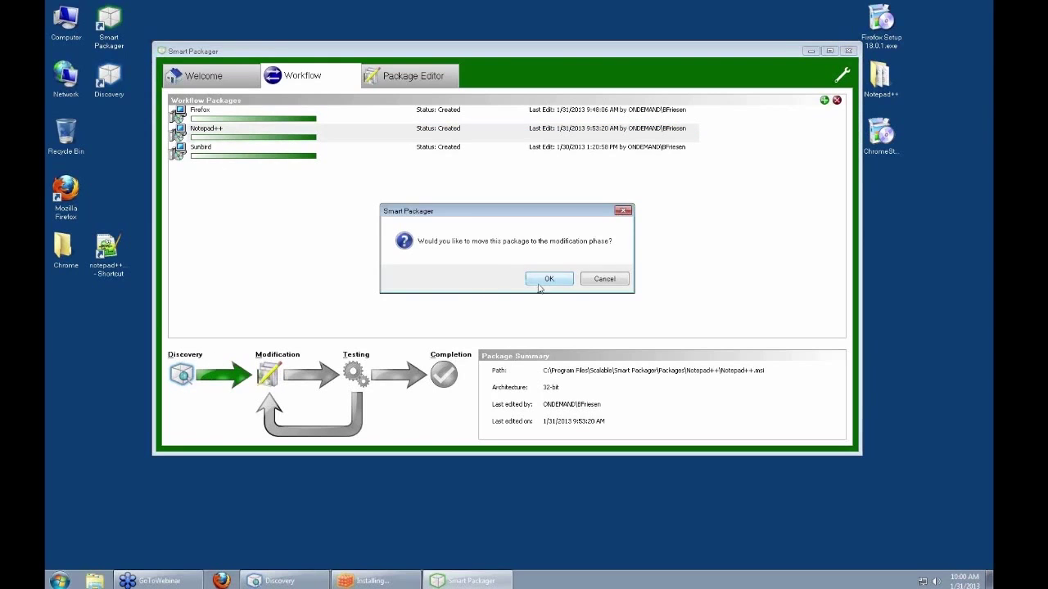
{"action": "left_click", "coordinate": [547, 279]}
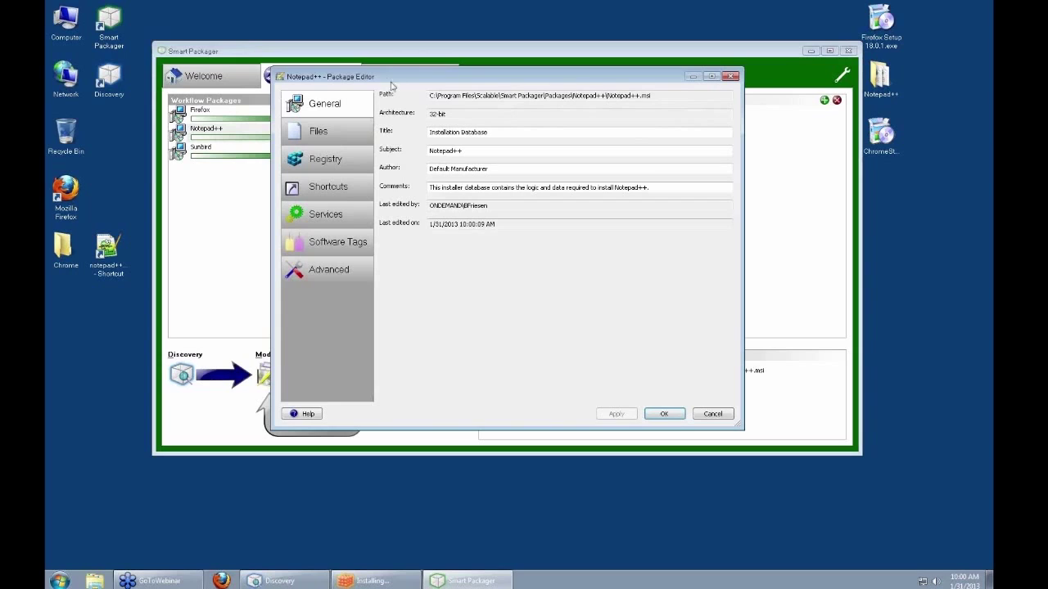
{"action": "left_click", "coordinate": [712, 414]}
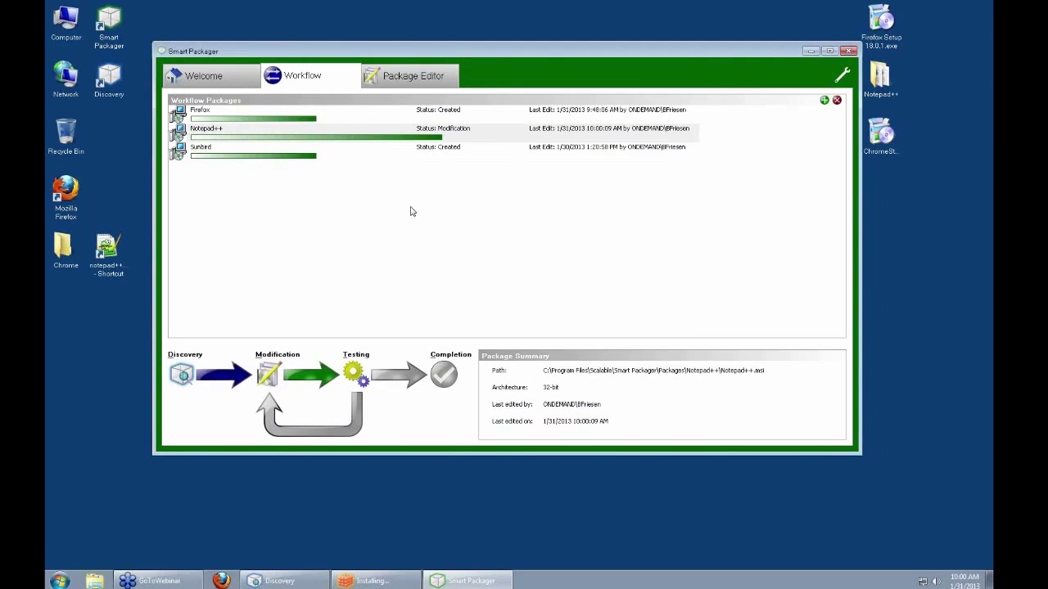
- Move the Notepad++ package to the testing phase and cancel its installation test wizard
{"action": "left_click", "coordinate": [359, 140]}
{"action": "left_click", "coordinate": [303, 201]}
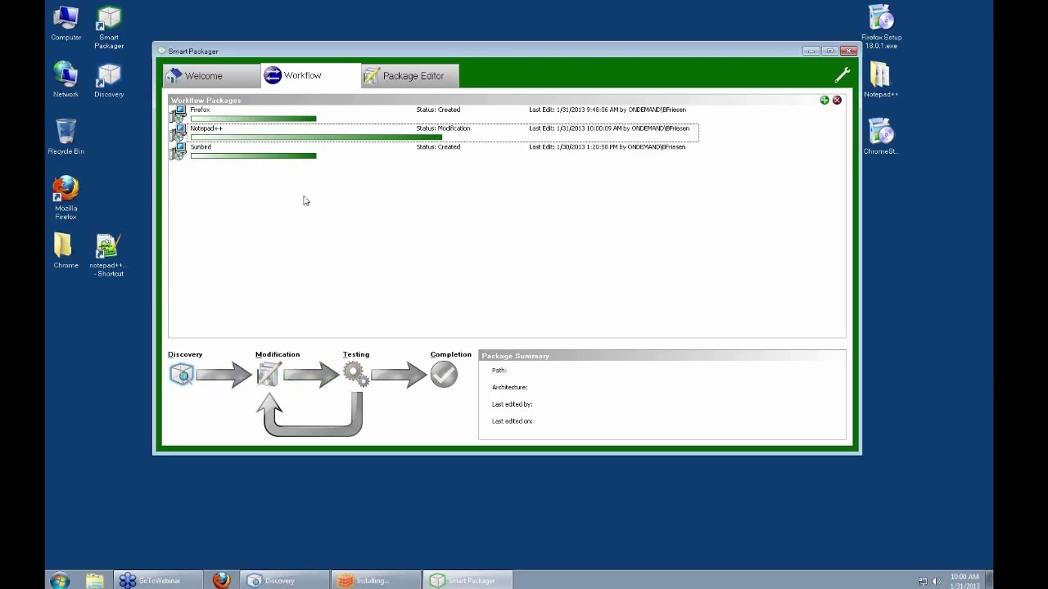
{"action": "left_click", "coordinate": [381, 138]}
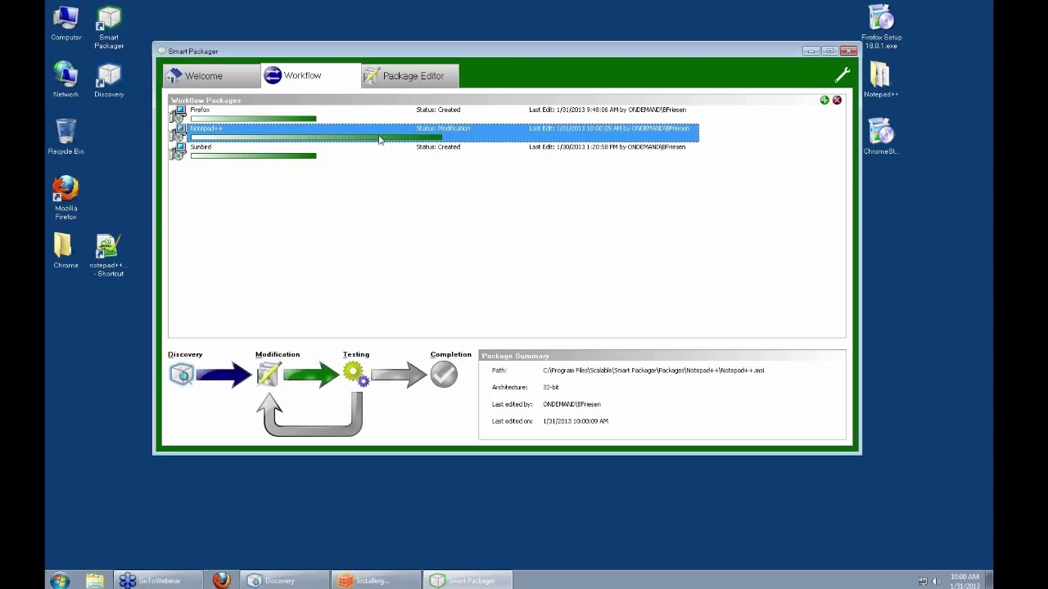
{"action": "left_click", "coordinate": [354, 375]}
{"action": "left_click", "coordinate": [533, 281]}
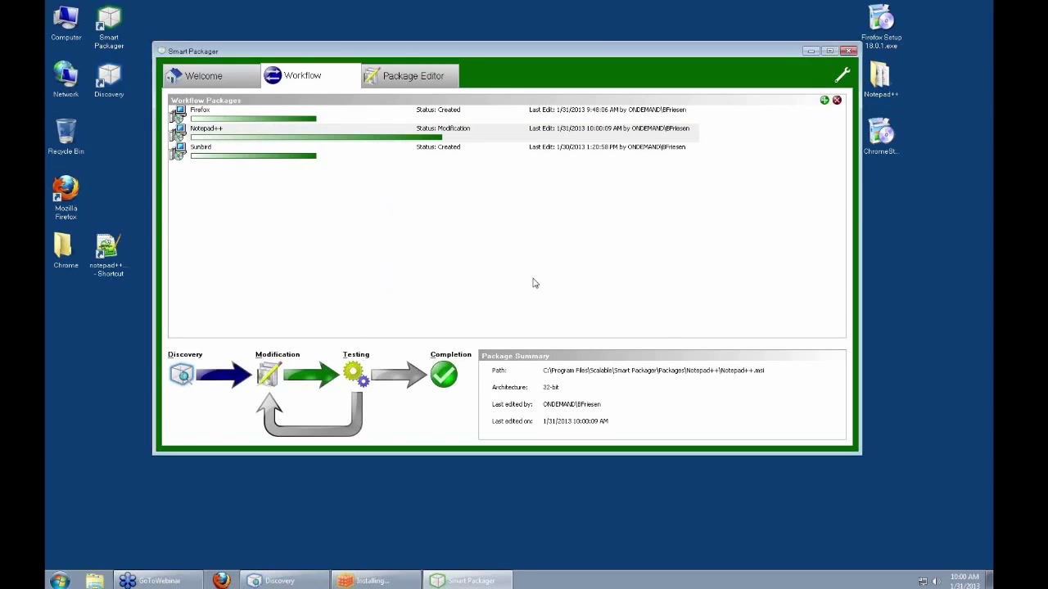
{"action": "left_click_drag", "start_coordinate": [471, 133], "coordinate": [394, 105]}
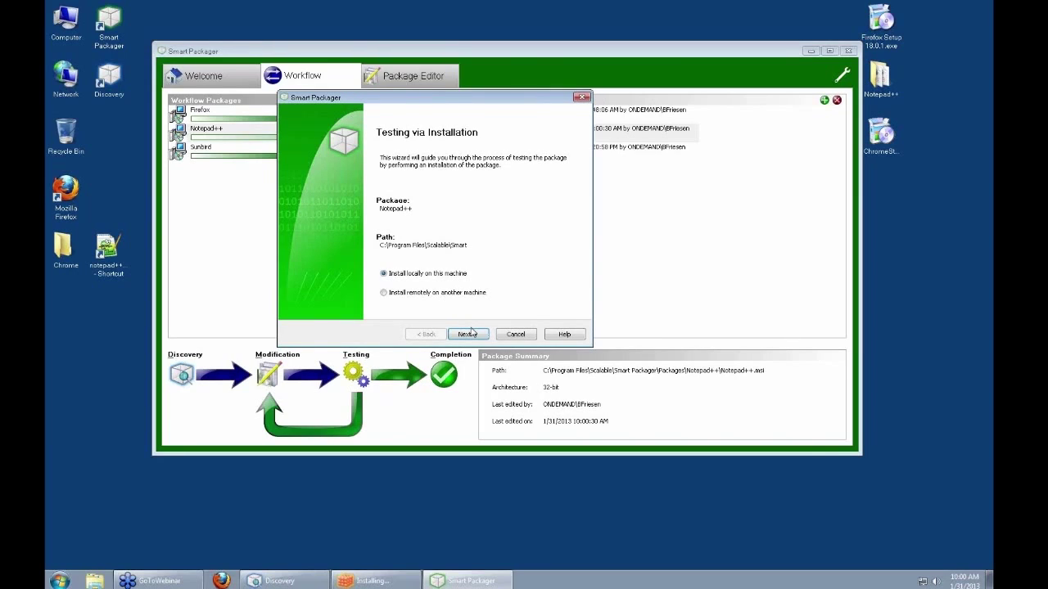
{"action": "left_click", "coordinate": [516, 335]}
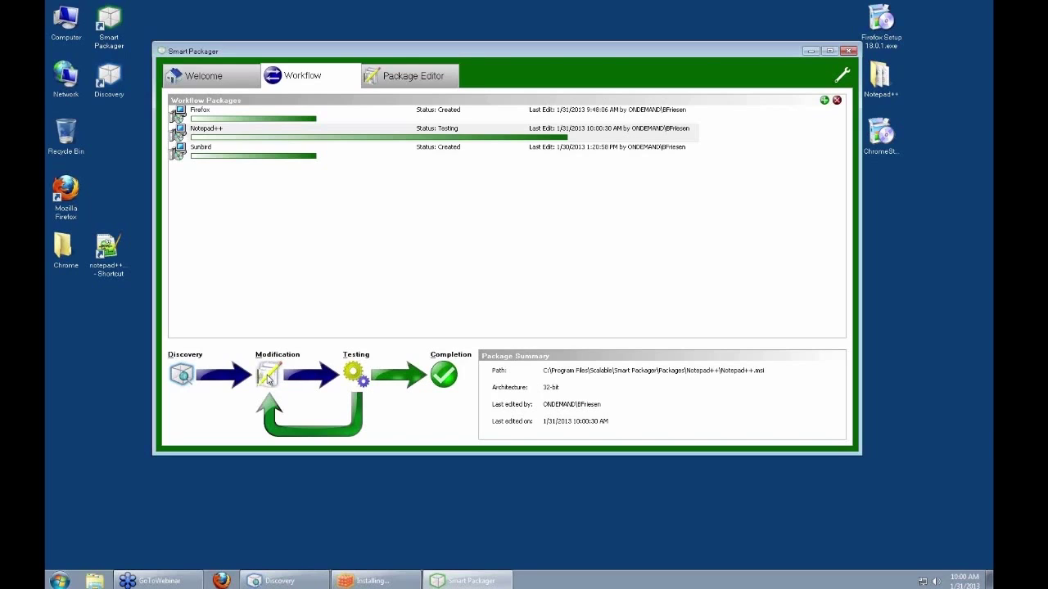
- Mark the Notepad++ package as completed and move it to the Package Editor
{"action": "left_click", "coordinate": [268, 376]}
{"action": "left_click", "coordinate": [593, 279]}
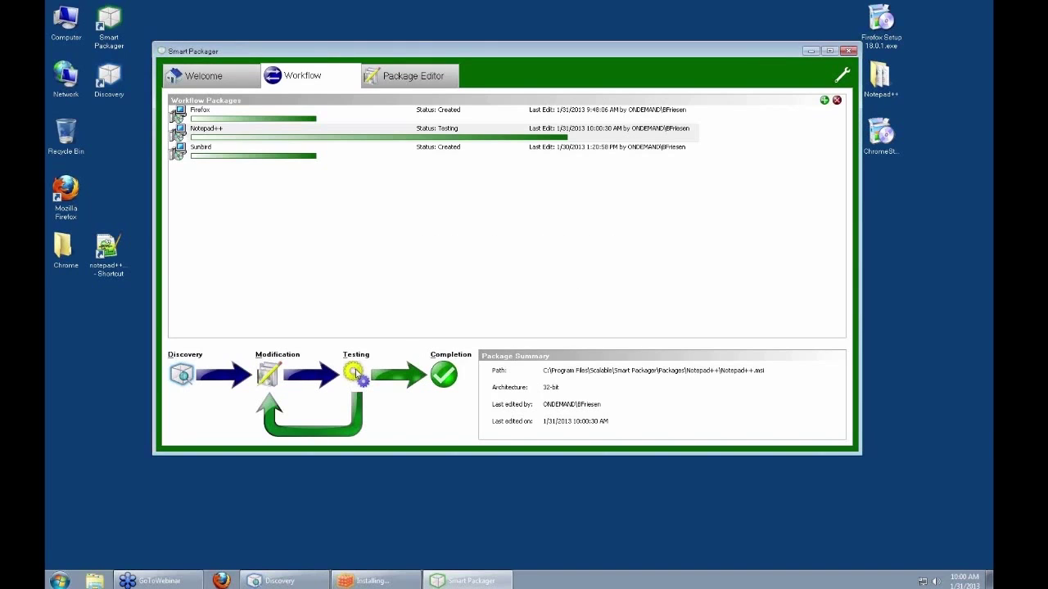
{"action": "left_click", "coordinate": [444, 375]}
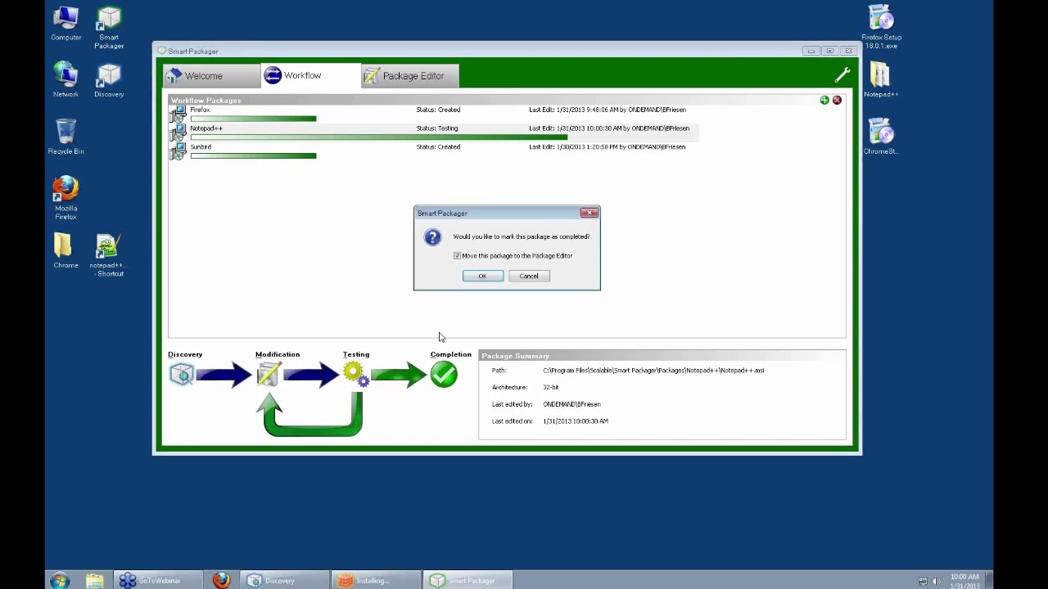
{"action": "left_click", "coordinate": [483, 277]}
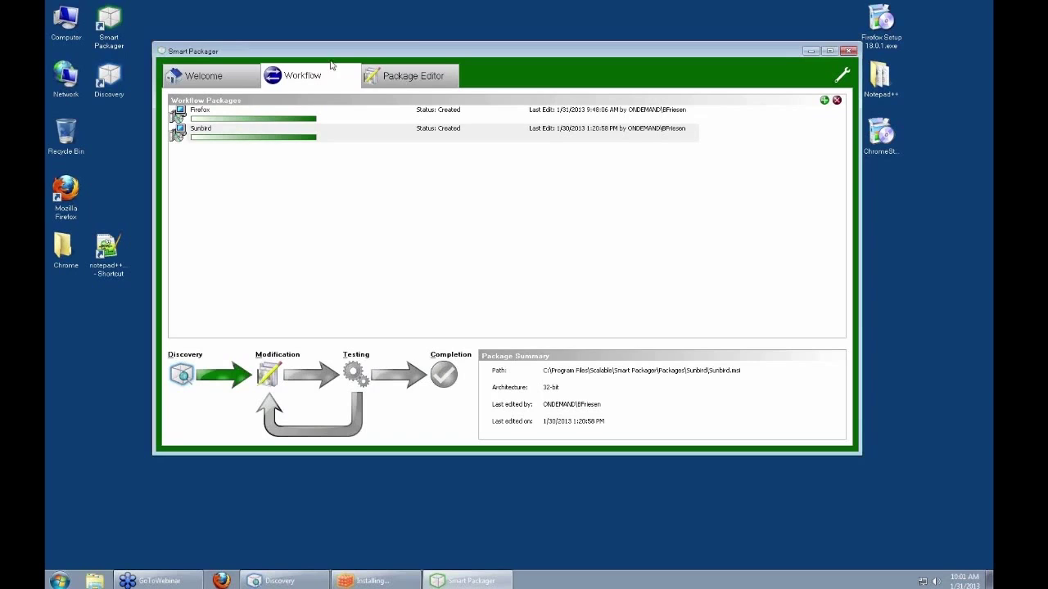
- Show the managed packages and look through the summaries of Notepad++, Photo Story 3 for Windows and Sunbird
{"action": "left_click", "coordinate": [431, 81]}
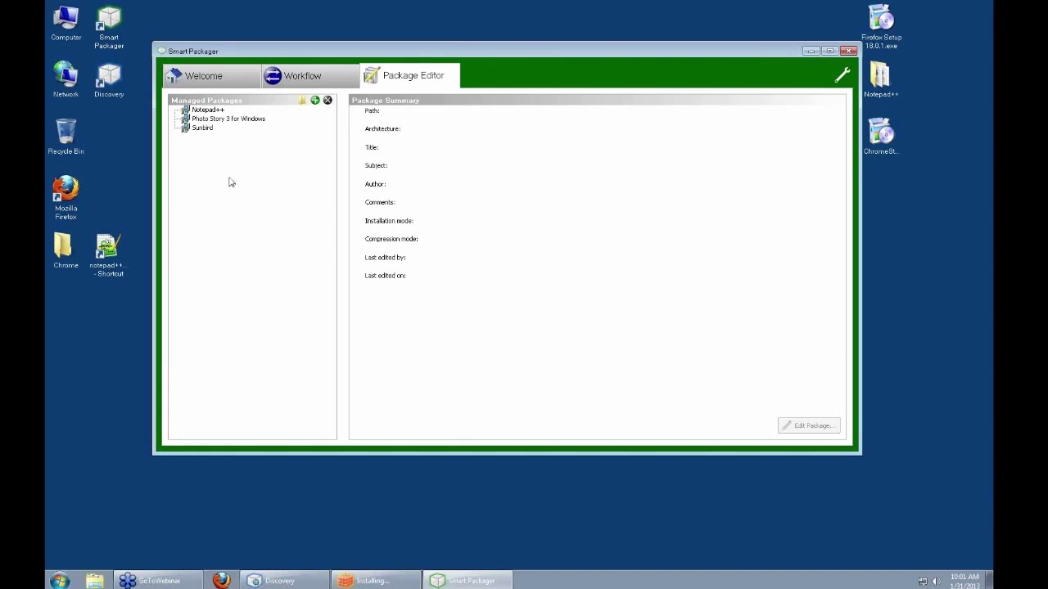
{"action": "left_click", "coordinate": [222, 111]}
{"action": "left_click", "coordinate": [225, 119]}
{"action": "left_click", "coordinate": [218, 130]}
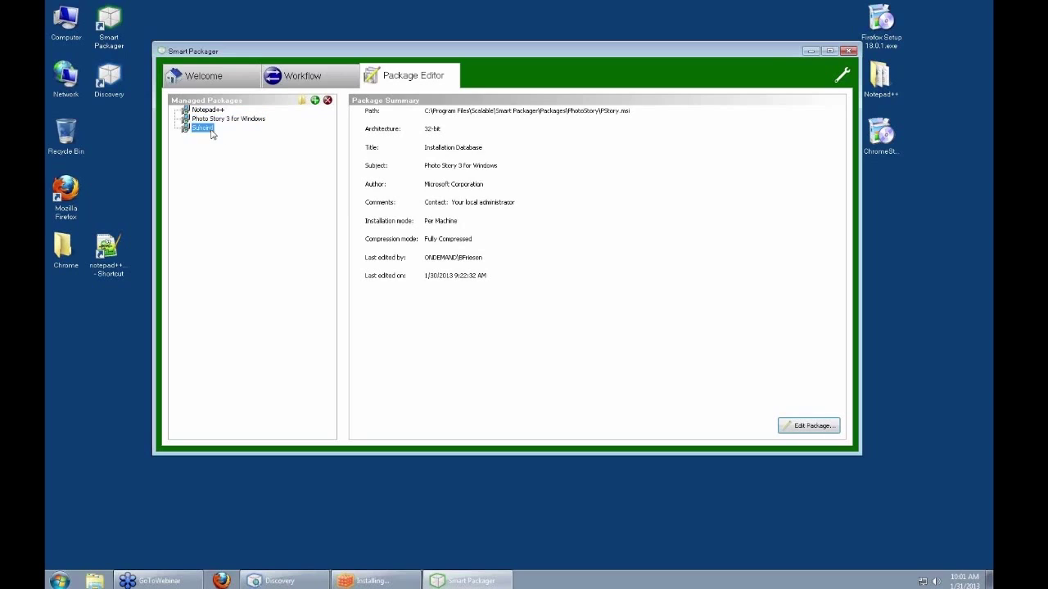
- Open the Photo Story 3 for Windows package for editing and enlarge its editor window
{"action": "left_click", "coordinate": [238, 120]}
{"action": "double_click", "coordinate": [220, 123]}
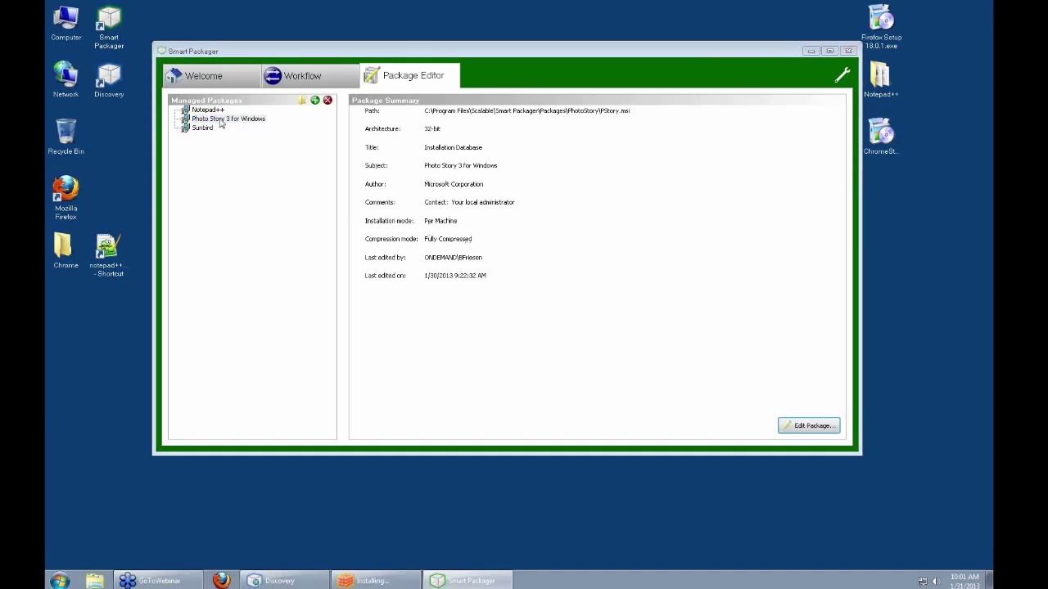
{"action": "left_click_drag", "start_coordinate": [352, 75], "coordinate": [289, 10]}
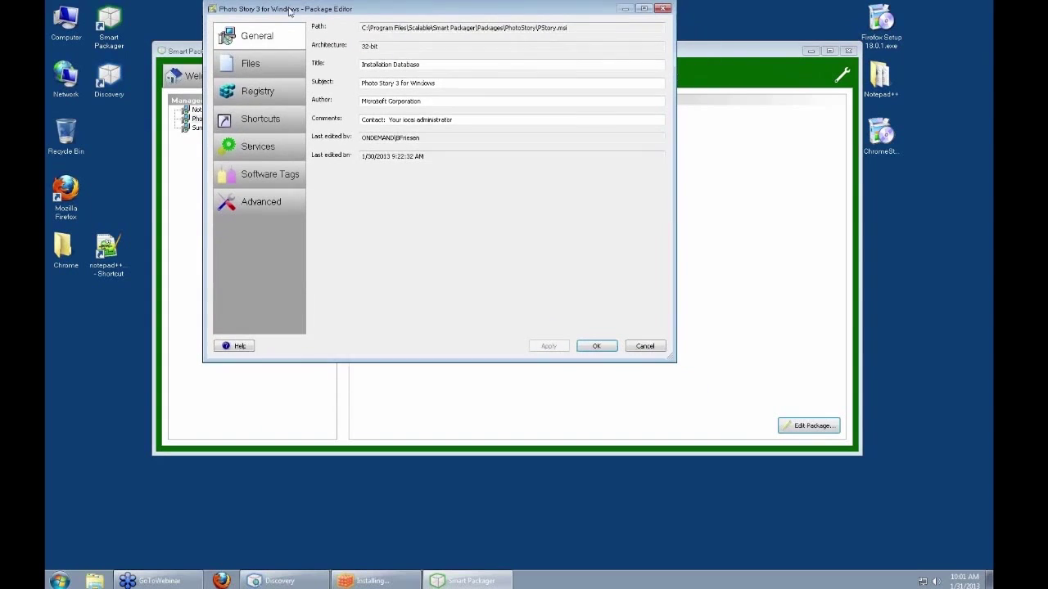
{"action": "left_click_drag", "start_coordinate": [670, 360], "coordinate": [771, 464]}
{"action": "left_click_drag", "start_coordinate": [461, 10], "coordinate": [490, 48]}
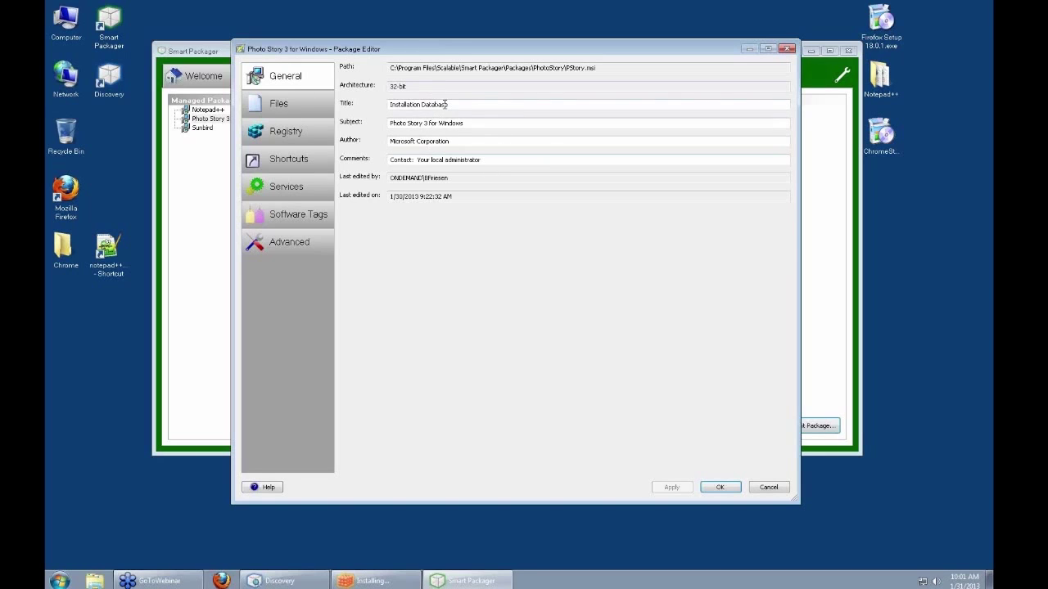
- Examine the package's installed files in the Photo Story 3 DMContent folder, and view the dialog for adding files without adding any
{"action": "left_click", "coordinate": [286, 107]}
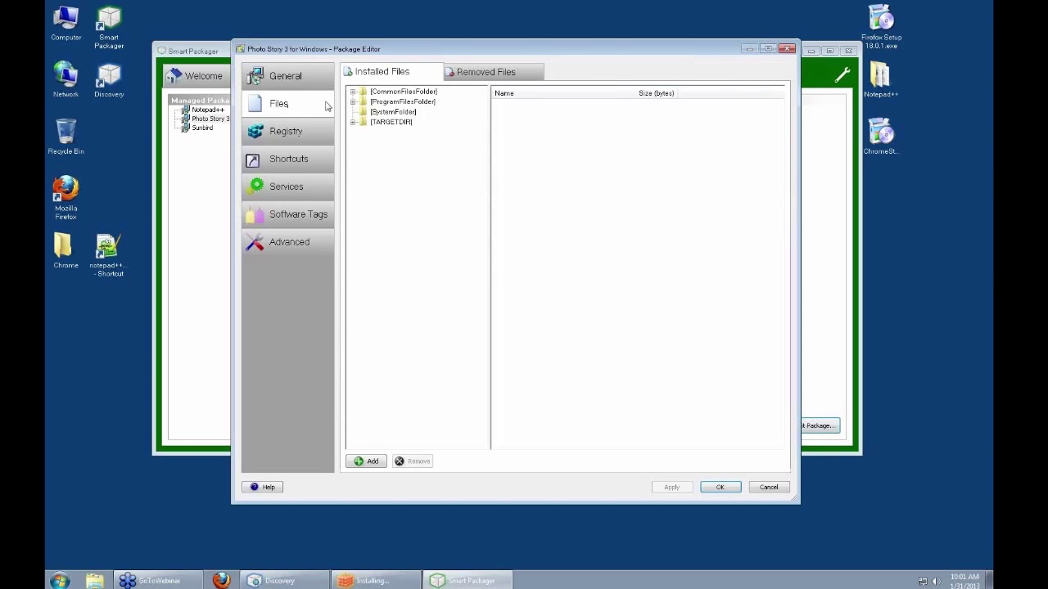
{"action": "left_click", "coordinate": [353, 122]}
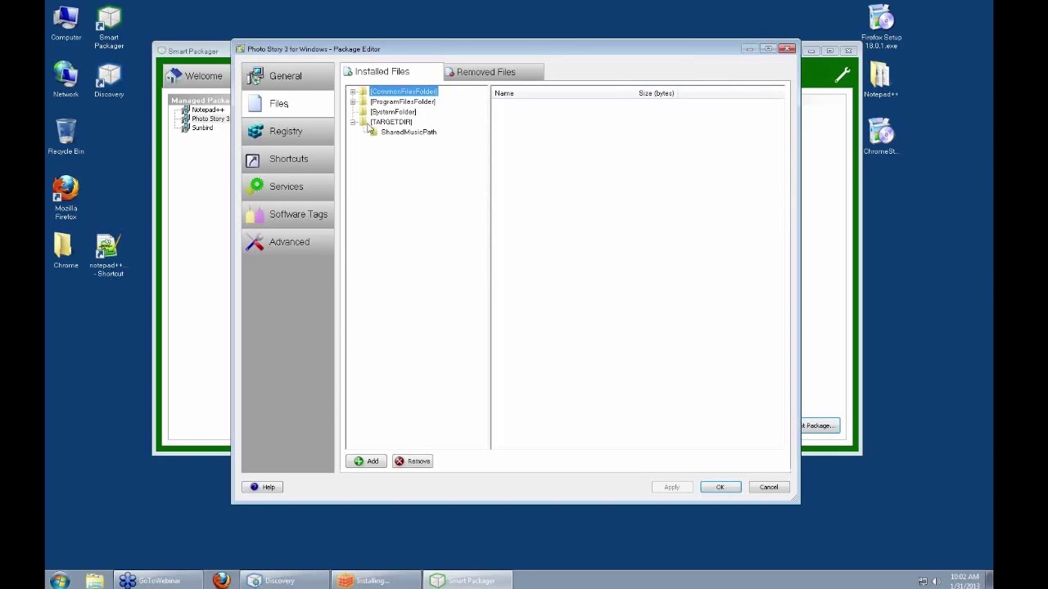
{"action": "left_click", "coordinate": [354, 103]}
{"action": "left_click", "coordinate": [363, 112]}
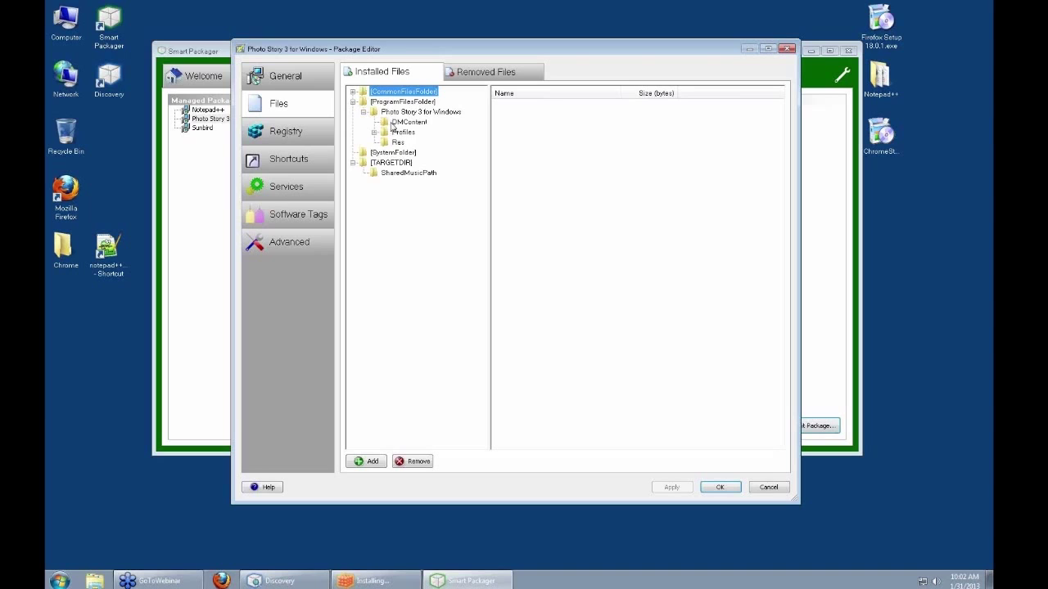
{"action": "left_click", "coordinate": [403, 132]}
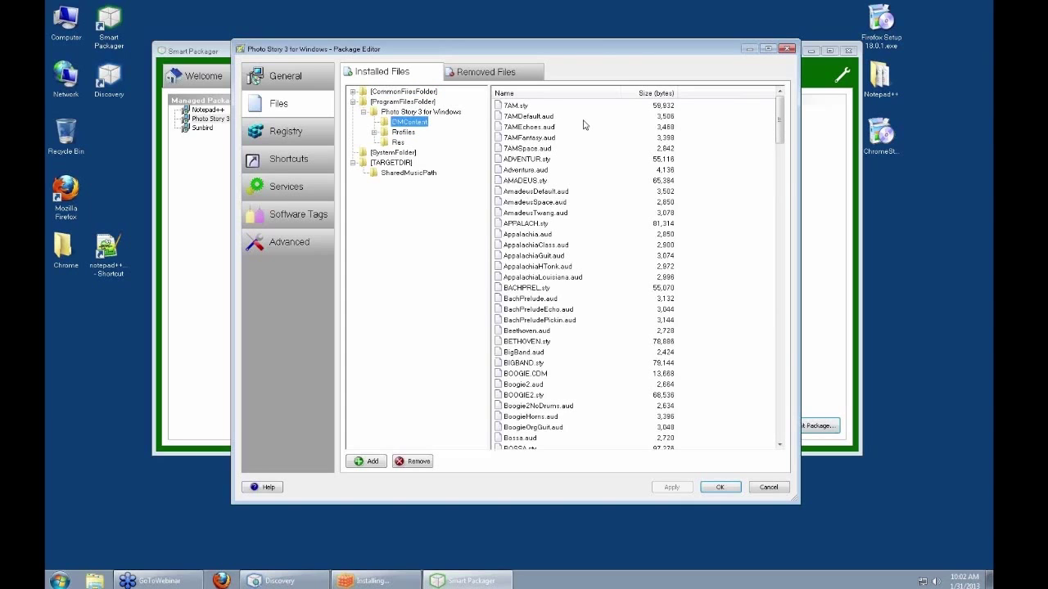
{"action": "left_click", "coordinate": [558, 138]}
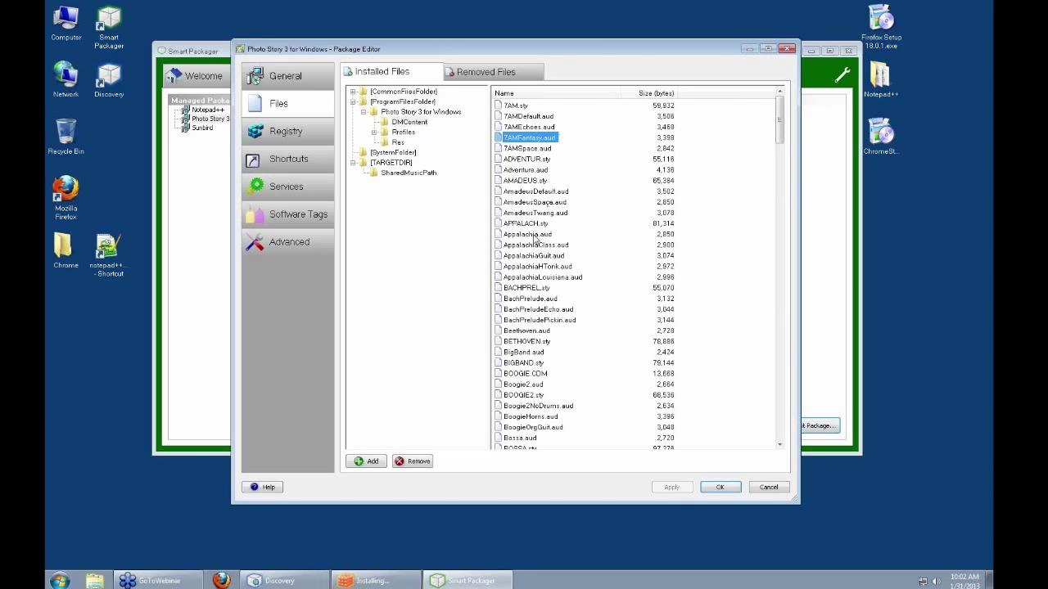
{"action": "left_click", "coordinate": [367, 463]}
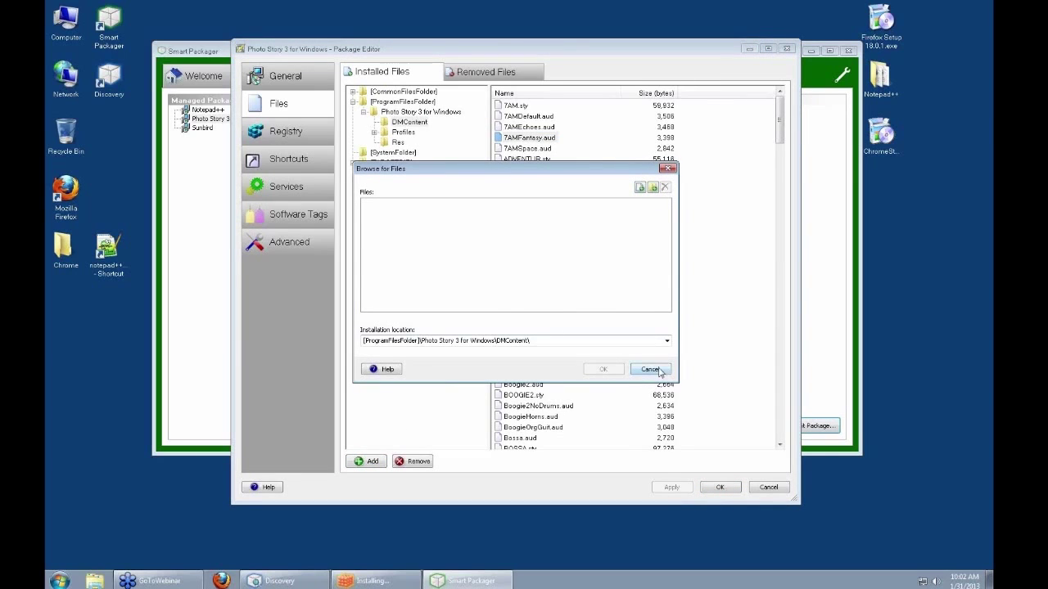
{"action": "left_click", "coordinate": [651, 369]}
- Examine the package's registry keys under HKEY_CLASSES_ROOT, and view the default value of DavClient.Albums\CLSID without editing it
{"action": "left_click", "coordinate": [285, 133]}
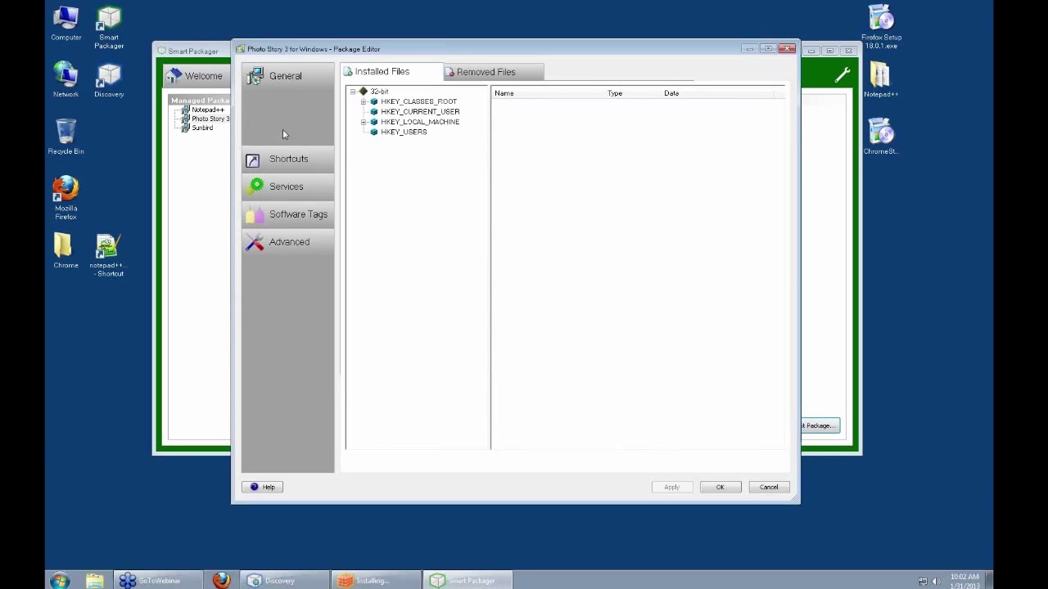
{"action": "left_click", "coordinate": [364, 102]}
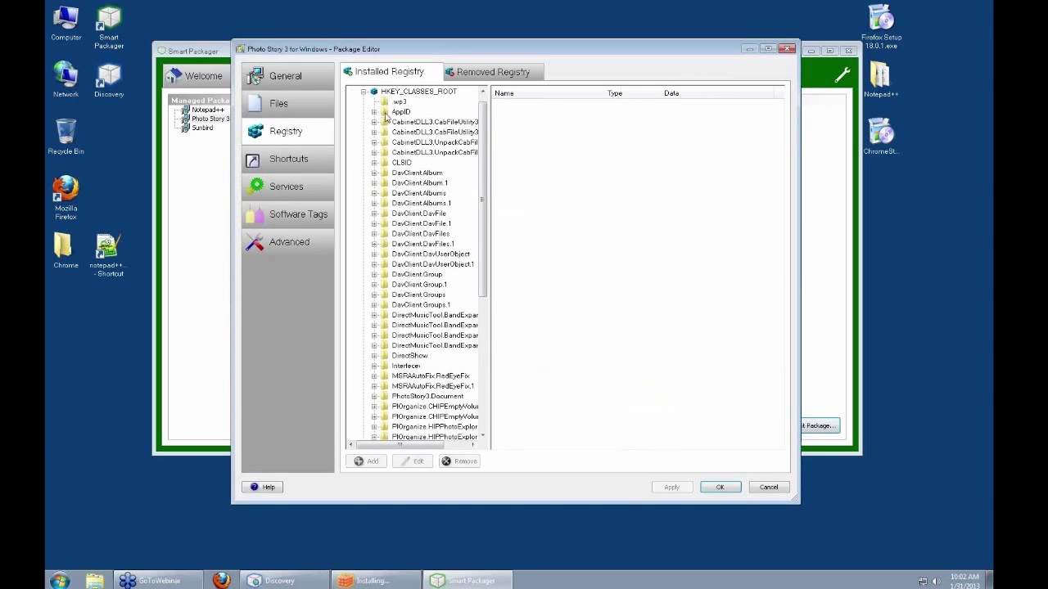
{"action": "left_click", "coordinate": [374, 121]}
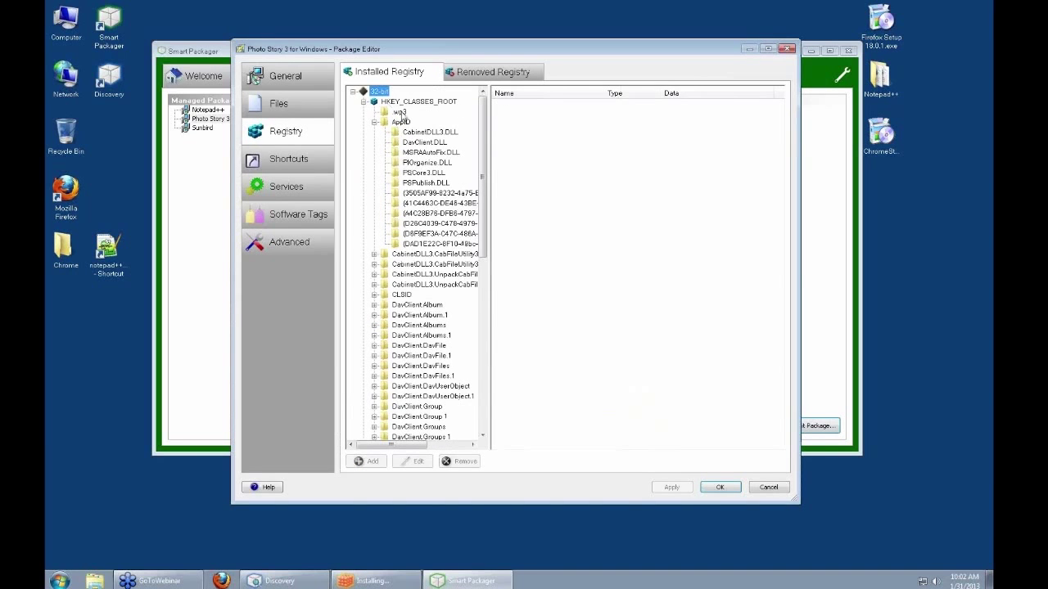
{"action": "left_click", "coordinate": [414, 163]}
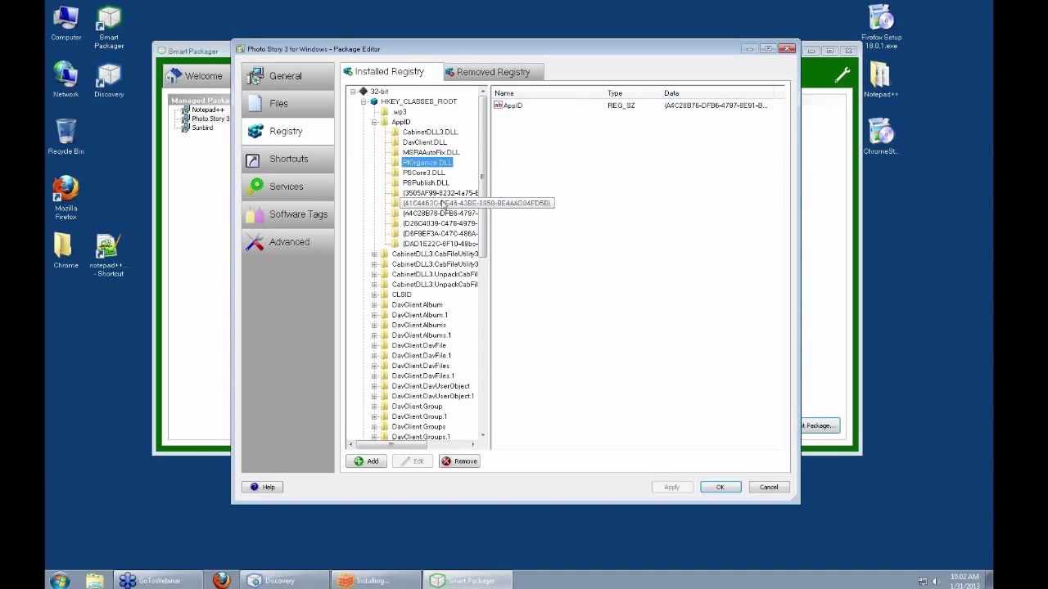
{"action": "left_click_drag", "start_coordinate": [479, 141], "coordinate": [486, 199]}
{"action": "left_click", "coordinate": [374, 194]}
{"action": "left_click", "coordinate": [402, 204]}
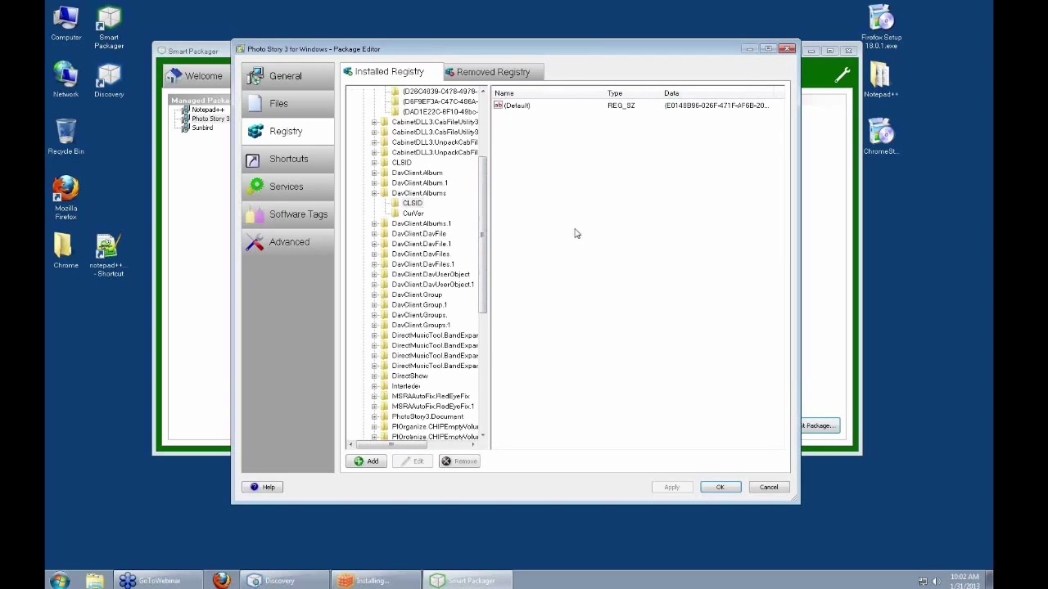
{"action": "double_click", "coordinate": [501, 106]}
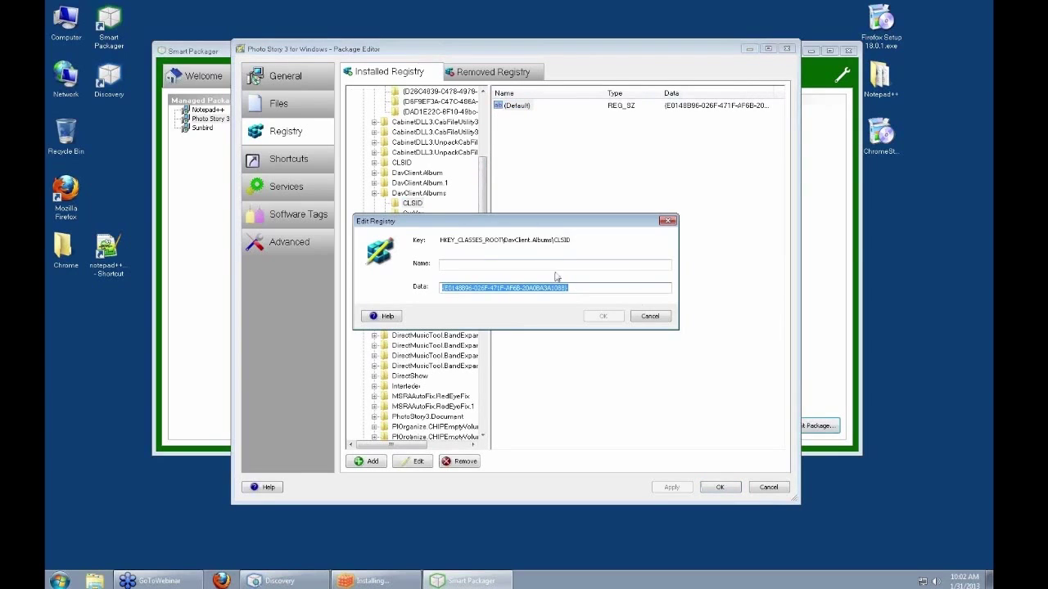
{"action": "left_click", "coordinate": [651, 316]}
- Review the package's shortcuts, services and software tags
{"action": "left_click", "coordinate": [291, 160]}
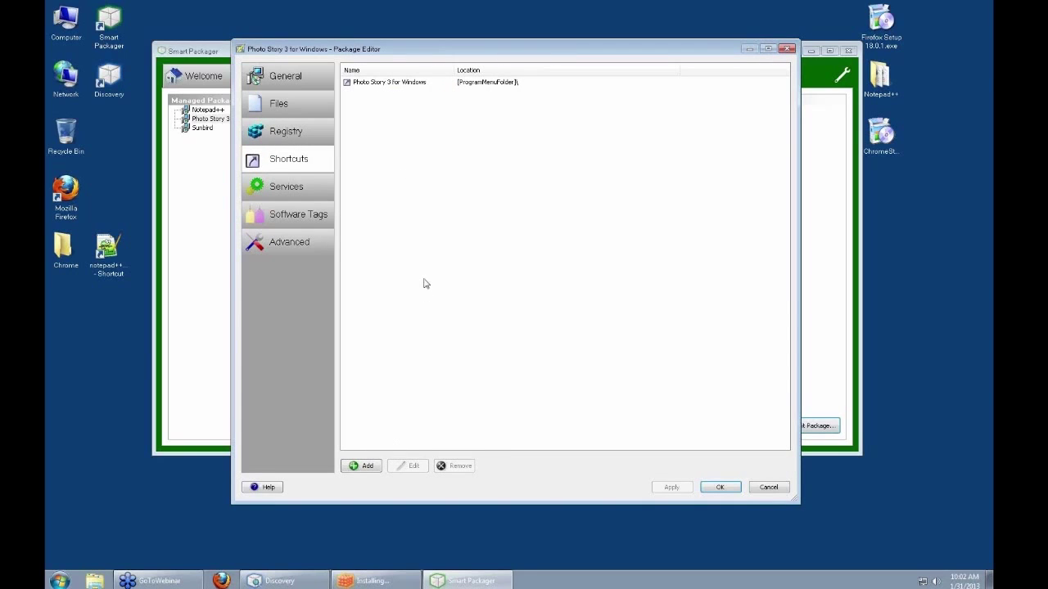
{"action": "left_click", "coordinate": [293, 189]}
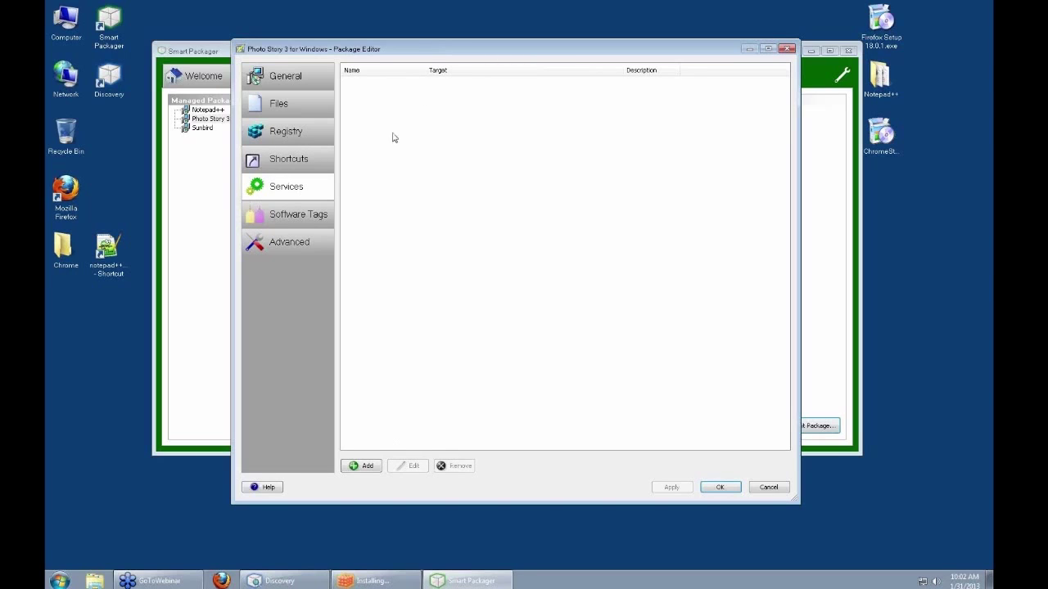
{"action": "left_click", "coordinate": [284, 217]}
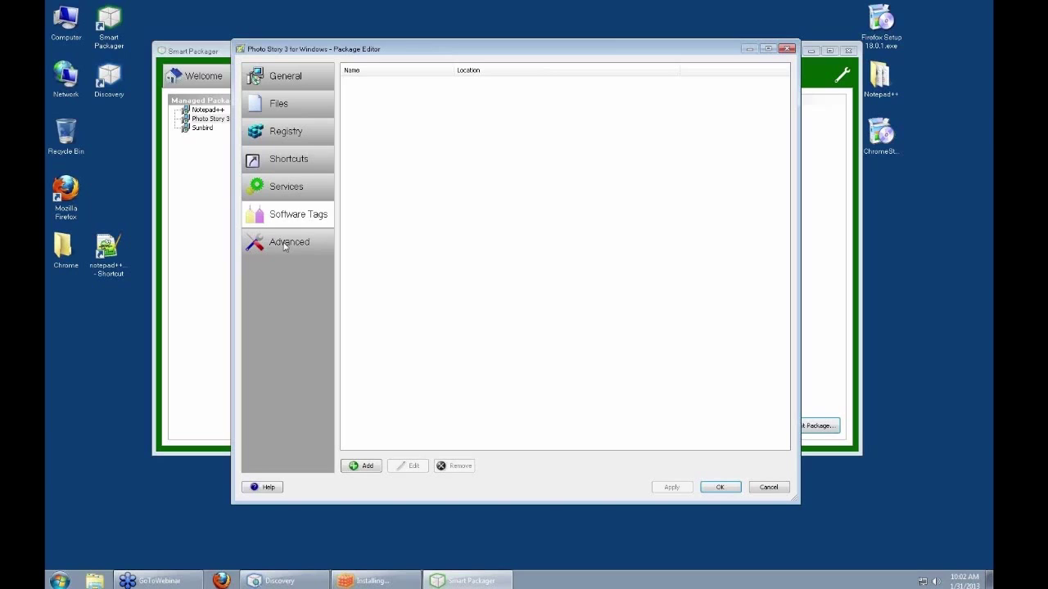
- Review the package's installation, compression and reboot mode options, and close the editor without saving changes
{"action": "left_click", "coordinate": [285, 245]}
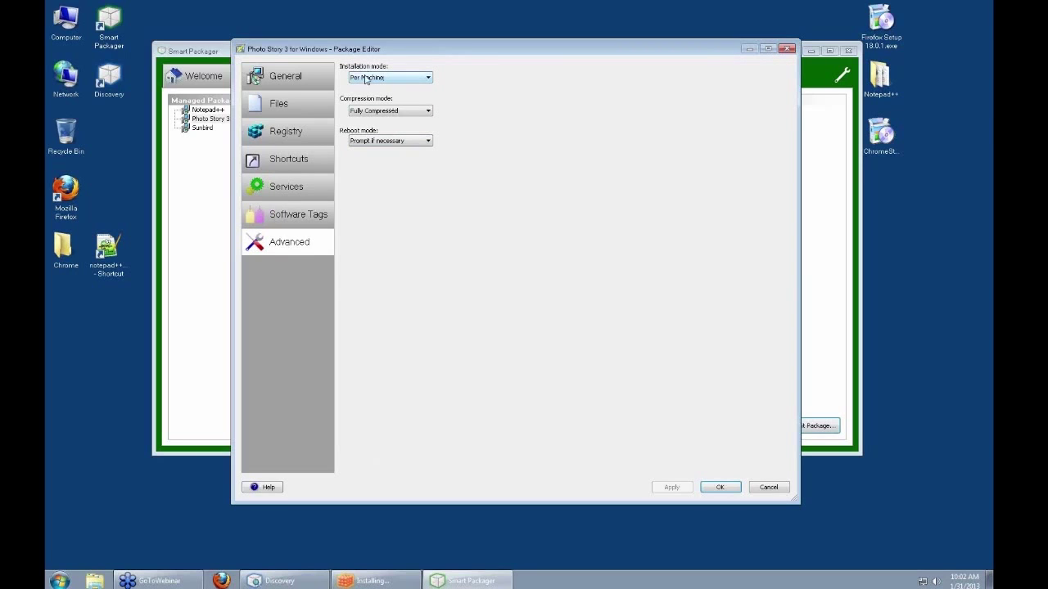
{"action": "left_click", "coordinate": [427, 79]}
{"action": "left_click", "coordinate": [432, 82]}
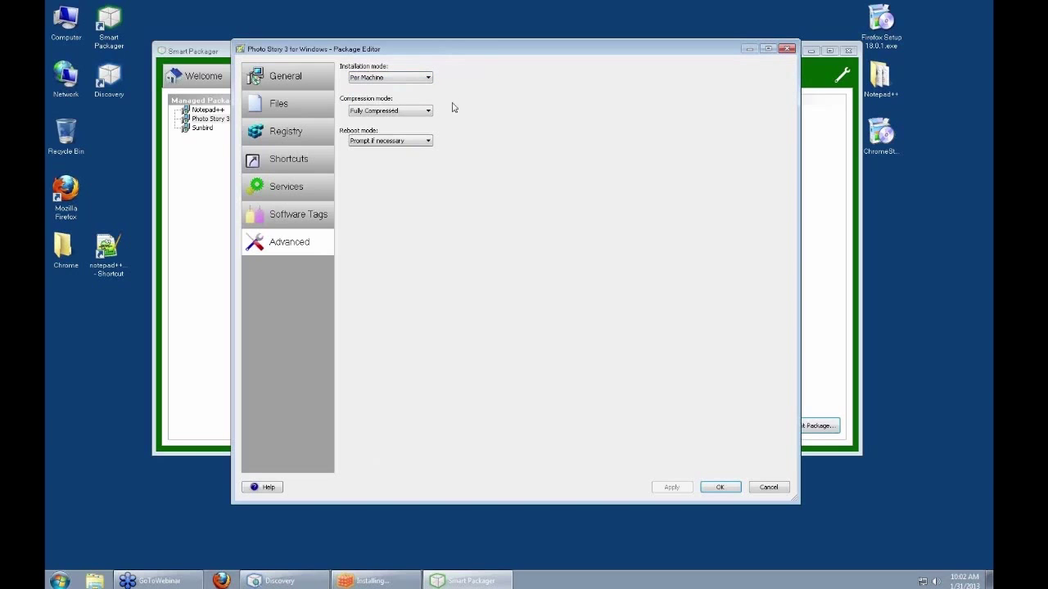
{"action": "left_click", "coordinate": [426, 113]}
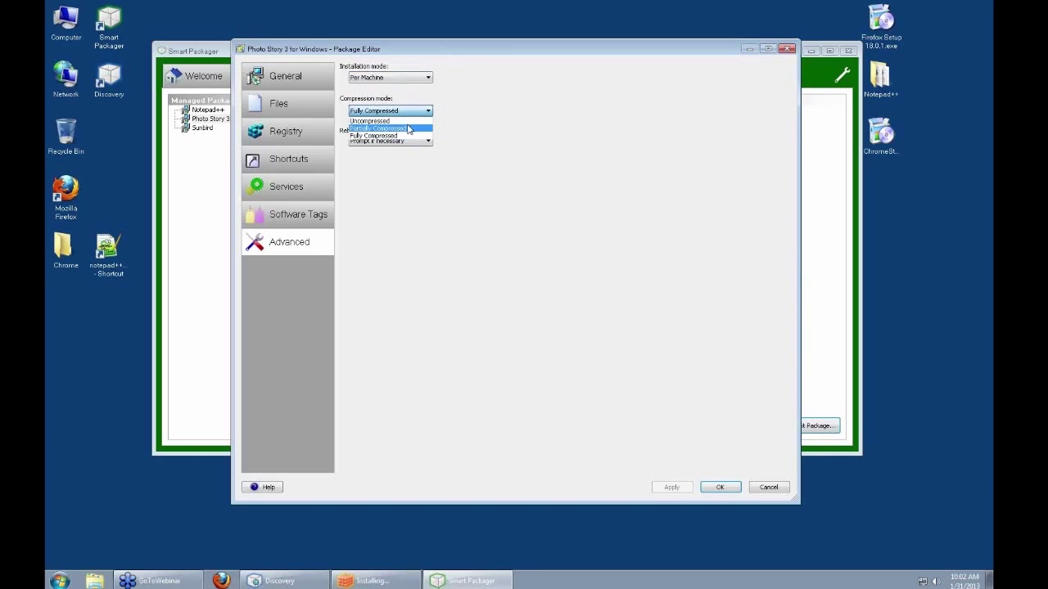
{"action": "left_click", "coordinate": [500, 110]}
{"action": "left_click", "coordinate": [375, 142]}
{"action": "left_click", "coordinate": [498, 198]}
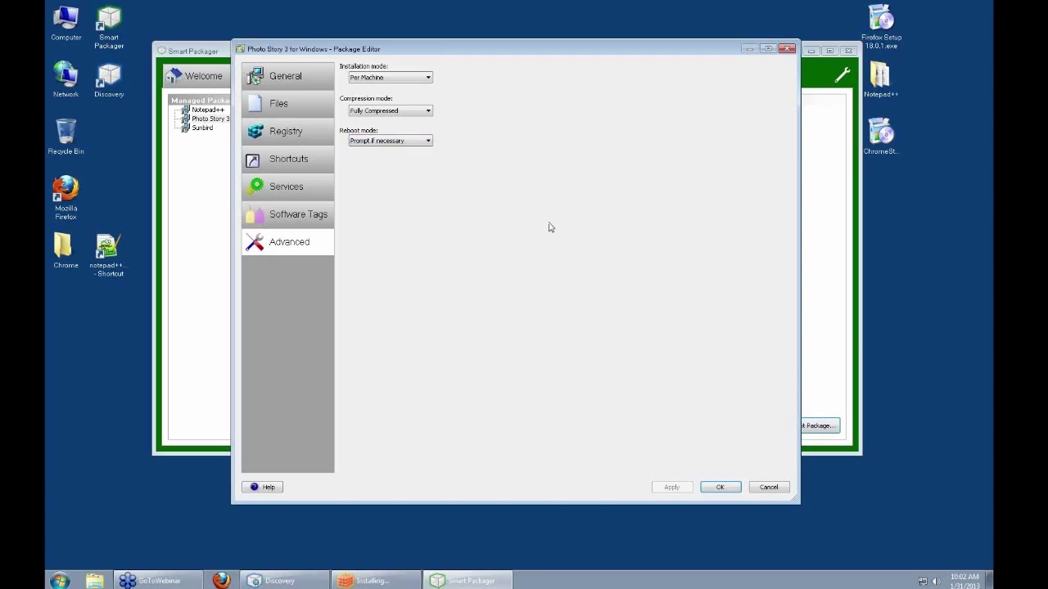
{"action": "left_click", "coordinate": [769, 488]}
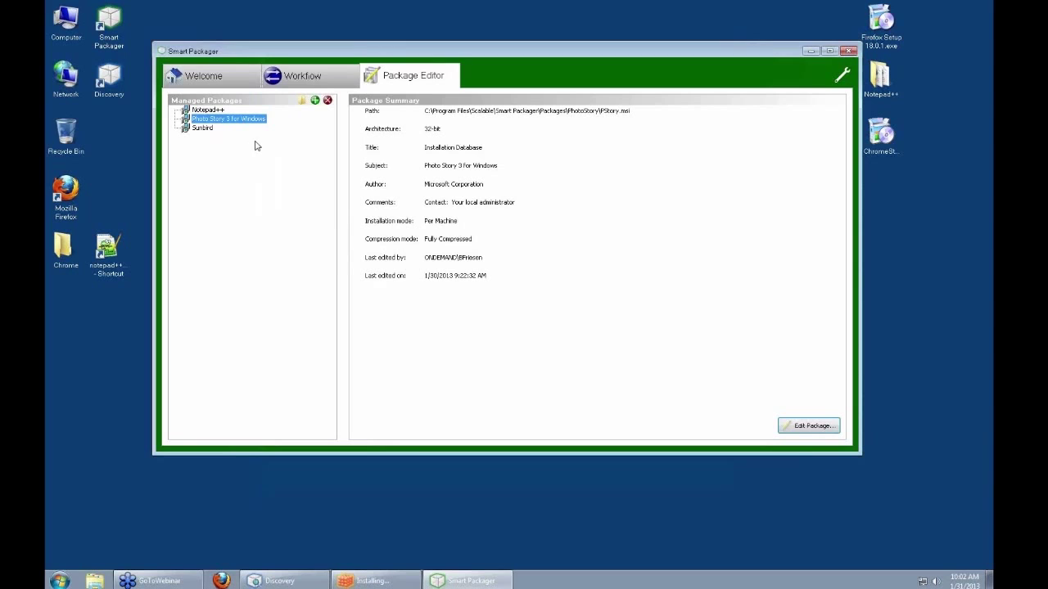
- View the installed files of the Photo Story 3 for Windows package, and close its editor without changes
{"action": "double_click", "coordinate": [233, 121]}
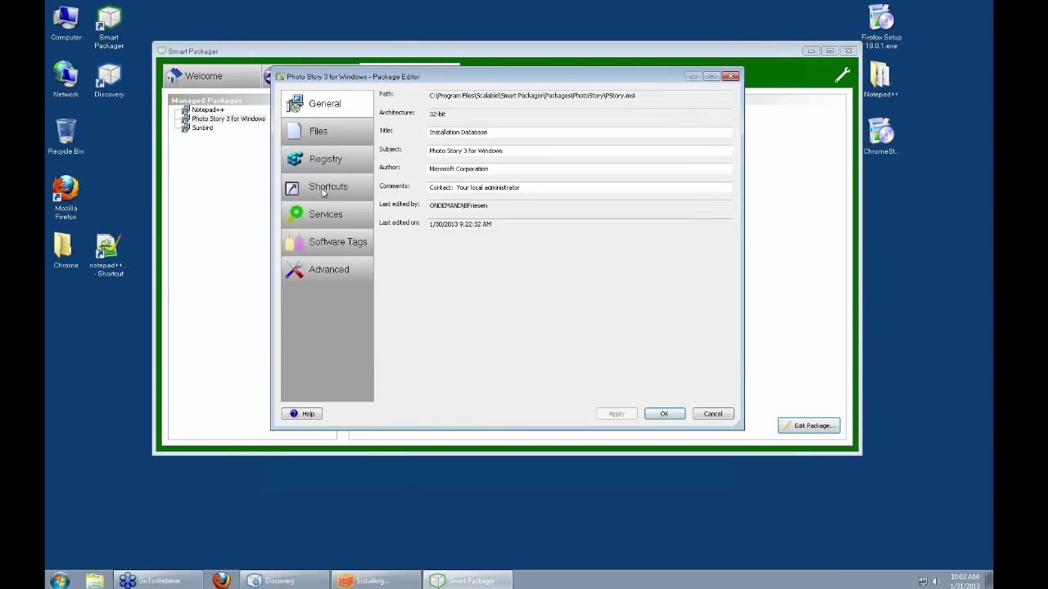
{"action": "left_click", "coordinate": [332, 133]}
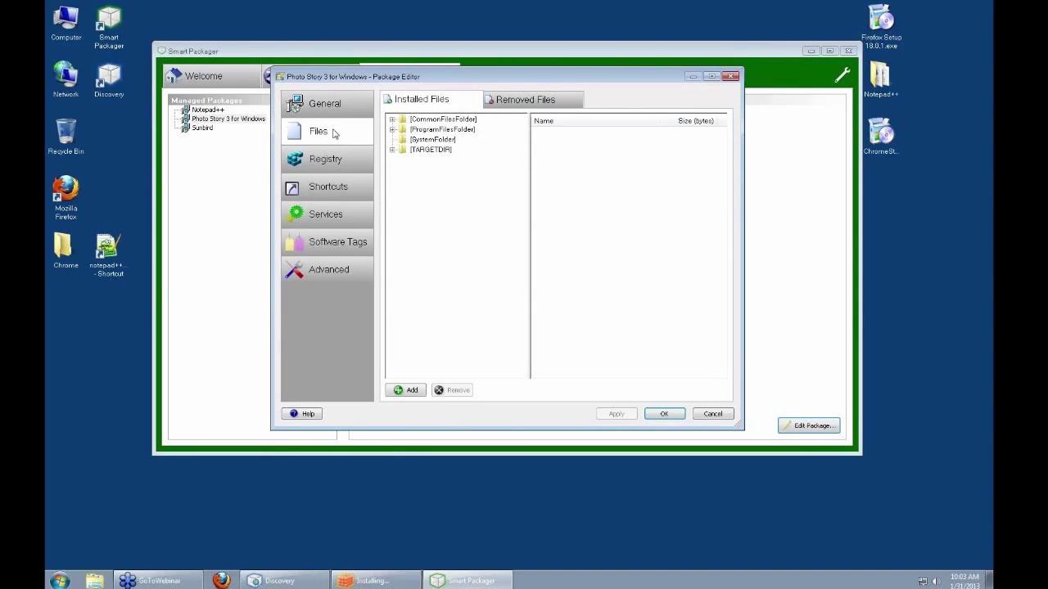
{"action": "left_click", "coordinate": [731, 76]}
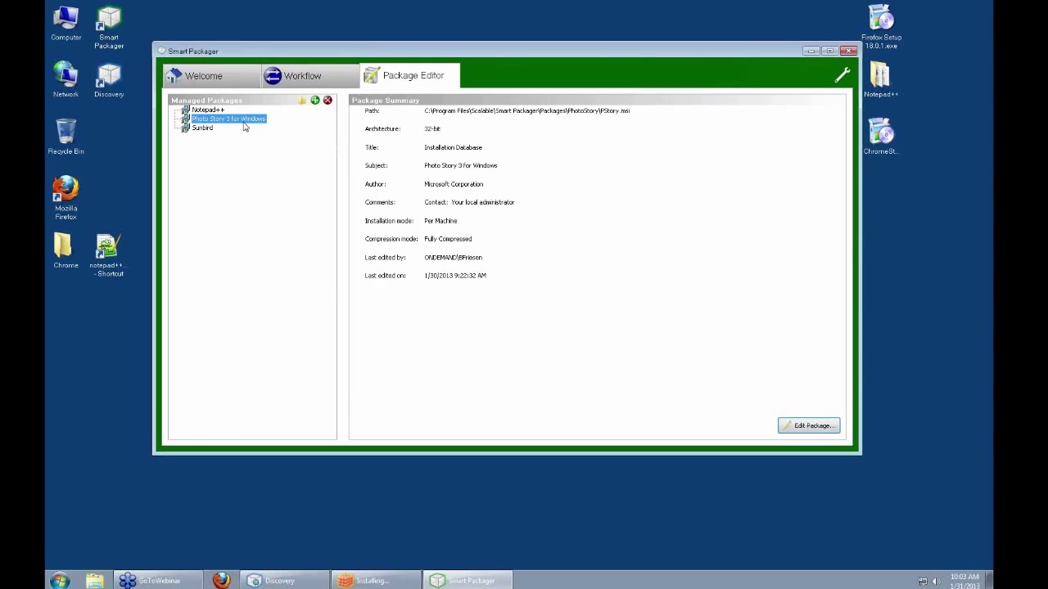
- Open the Sunbird package for editing, review its software tags, and view the form for creating a tag without adding one
{"action": "left_click", "coordinate": [198, 130]}
{"action": "double_click", "coordinate": [197, 131]}
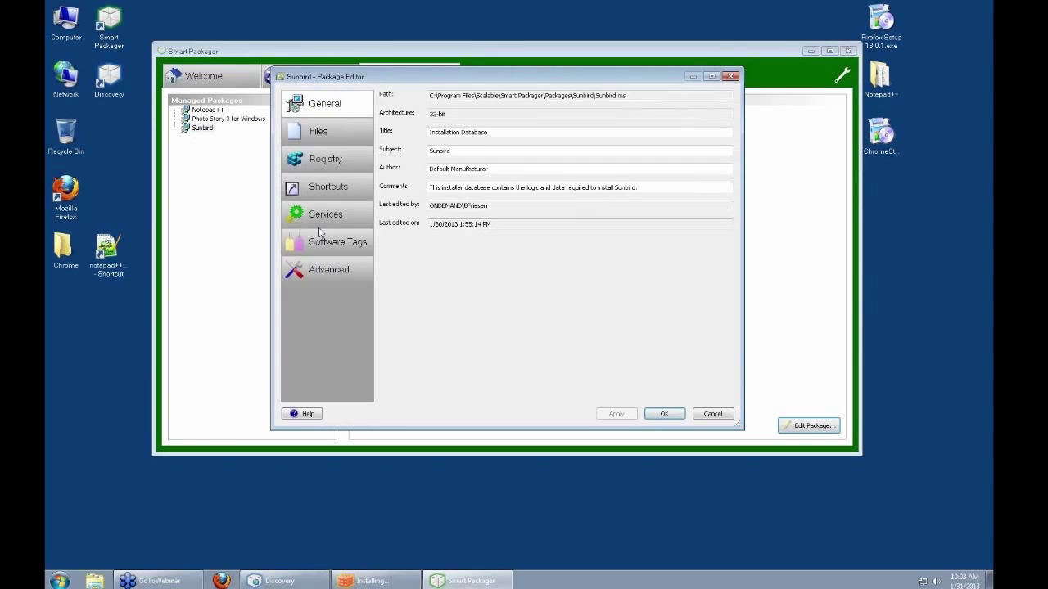
{"action": "left_click", "coordinate": [323, 242]}
{"action": "left_click_drag", "start_coordinate": [393, 82], "coordinate": [372, 47]}
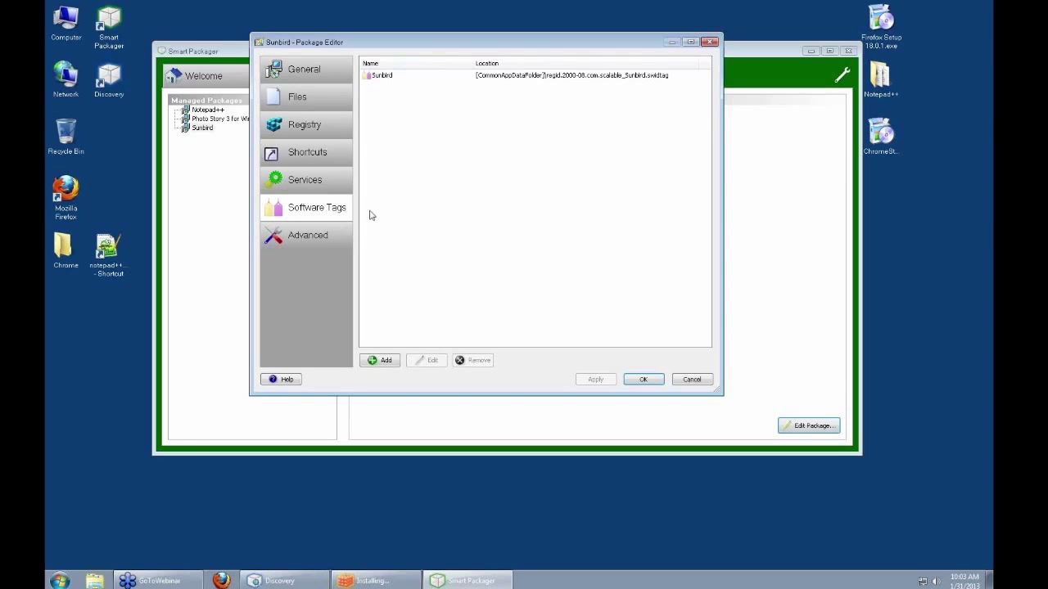
{"action": "left_click", "coordinate": [383, 78]}
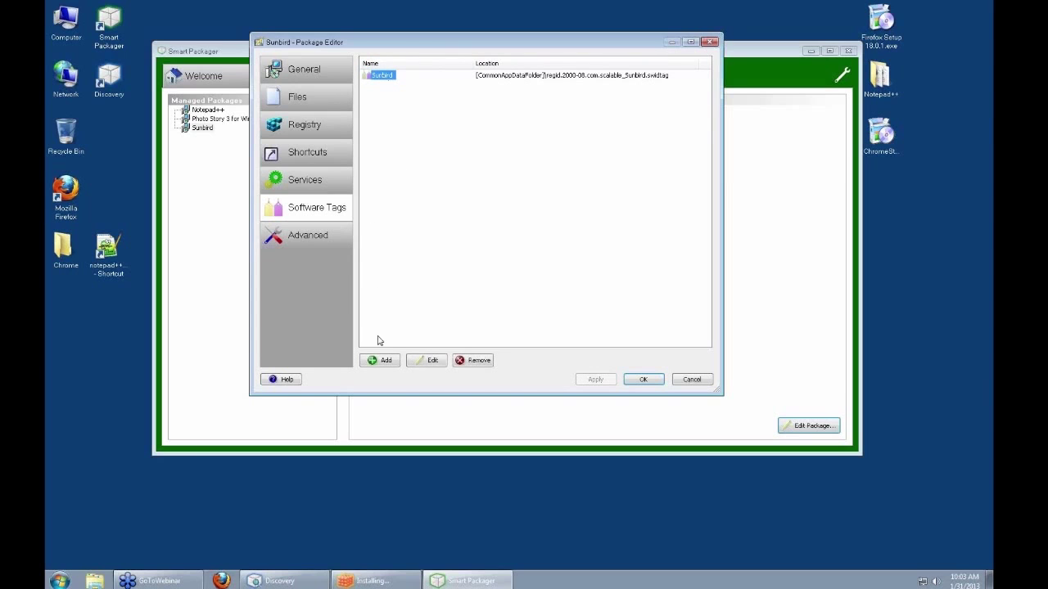
{"action": "left_click", "coordinate": [379, 360]}
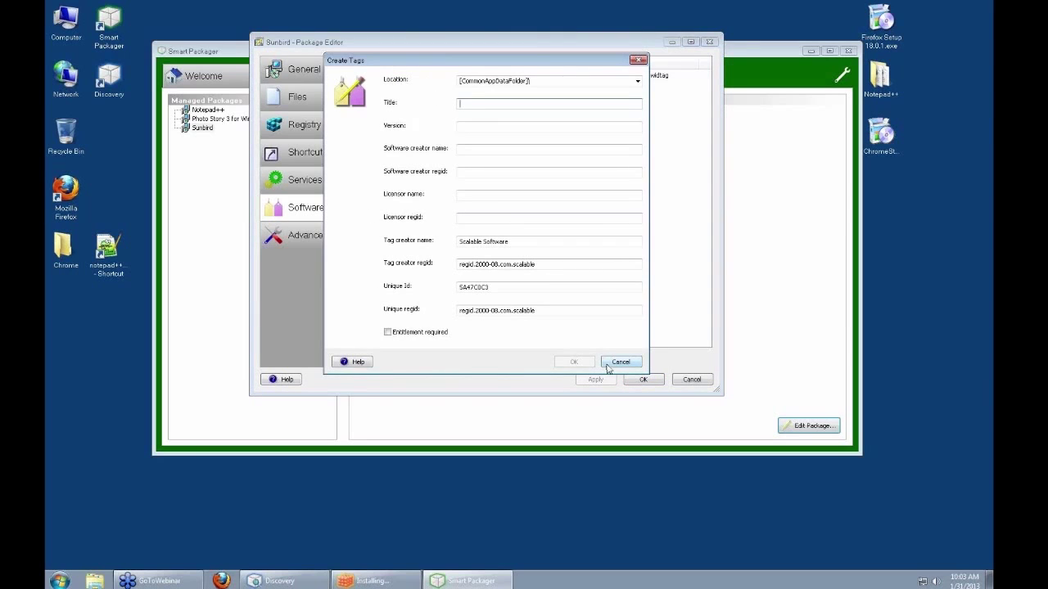
{"action": "left_click", "coordinate": [620, 362]}
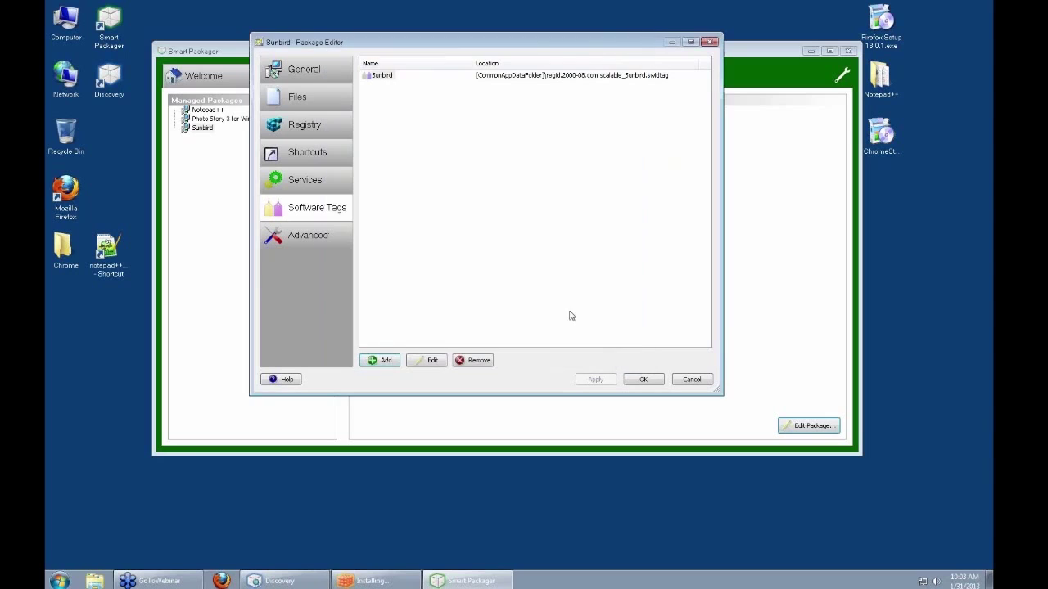
- Examine the details of the existing Sunbird software tag without editing them
{"action": "double_click", "coordinate": [379, 80]}
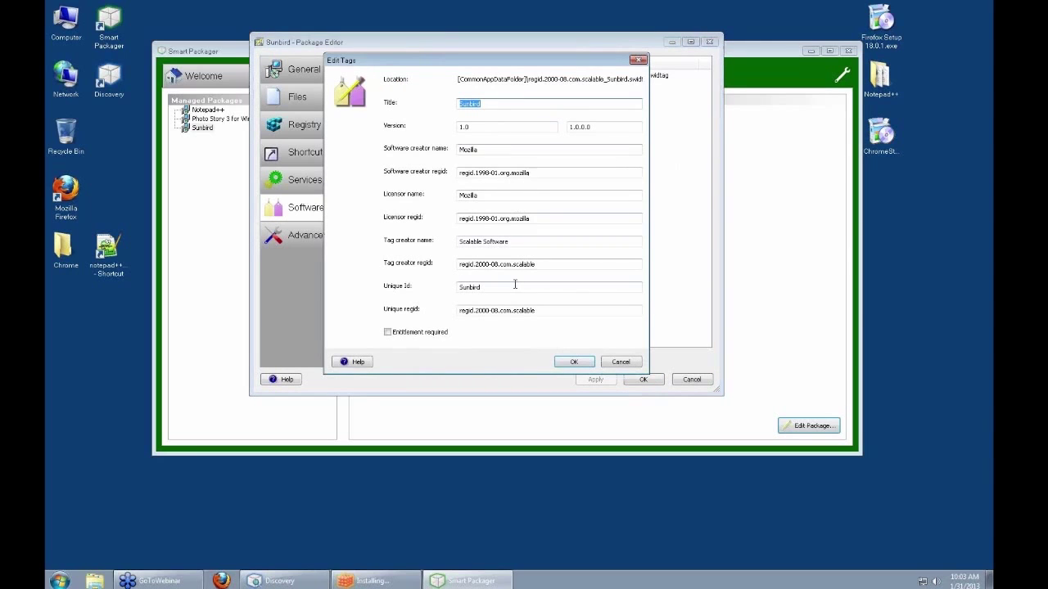
{"action": "left_click", "coordinate": [621, 362]}
{"action": "left_click", "coordinate": [532, 234]}
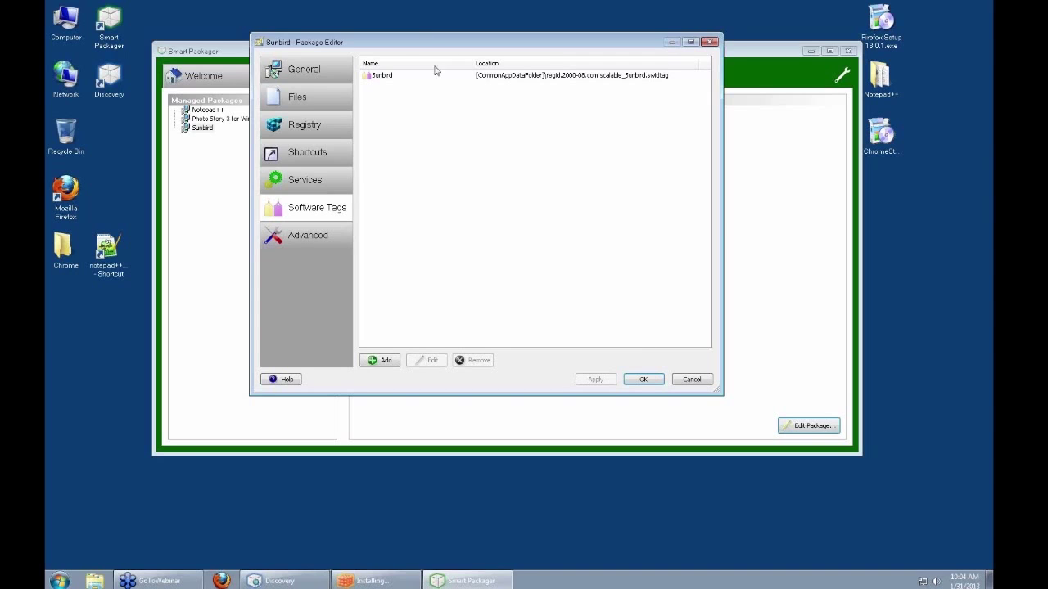
- Close the Sunbird package without saving, return to the Welcome page, and exit Smart Packager
{"action": "left_click", "coordinate": [690, 381]}
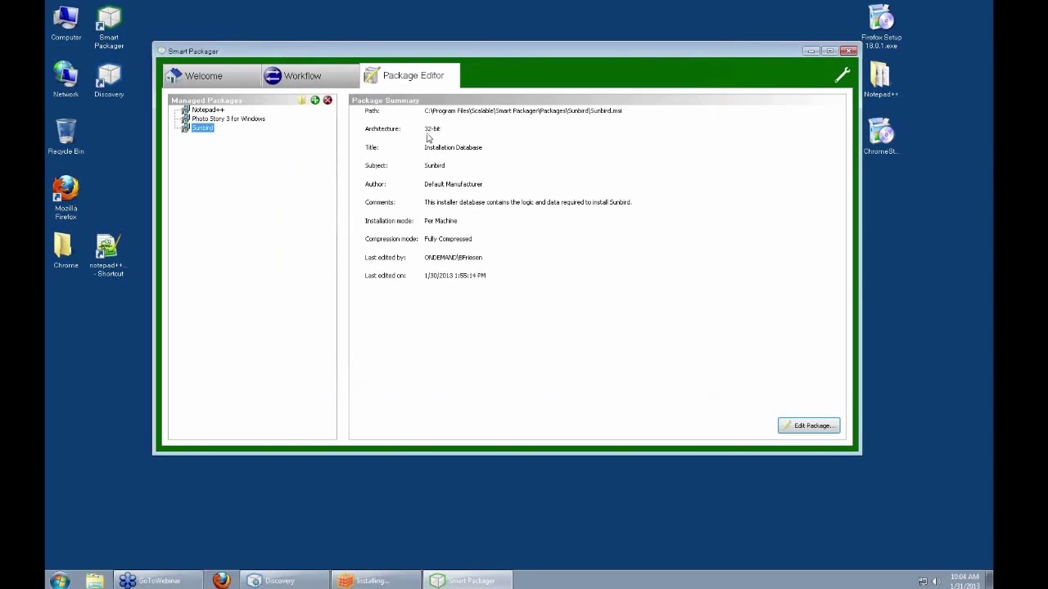
{"action": "left_click", "coordinate": [201, 77]}
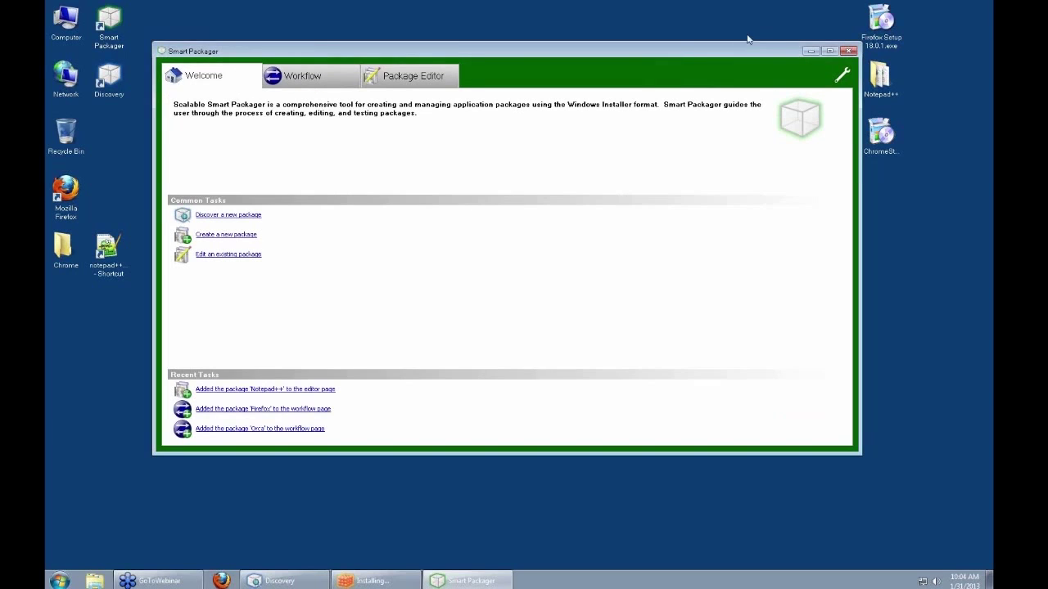
{"action": "left_click", "coordinate": [849, 51]}
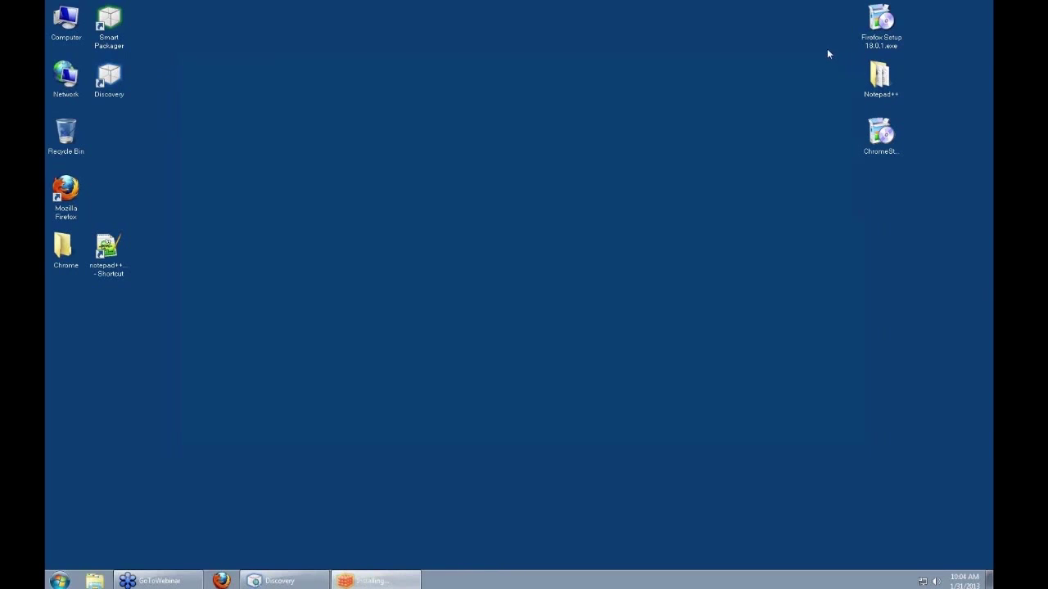